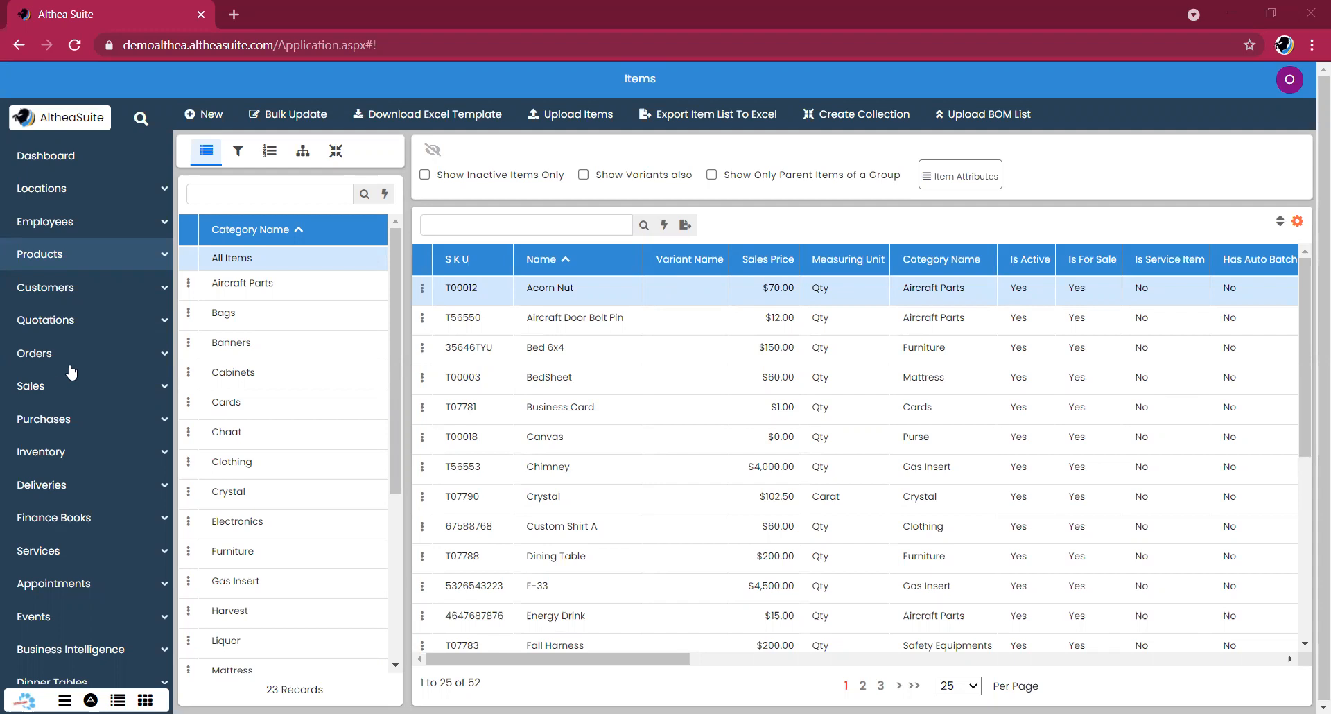
Step: Open the orders list and start a new order
left_click(85, 355)
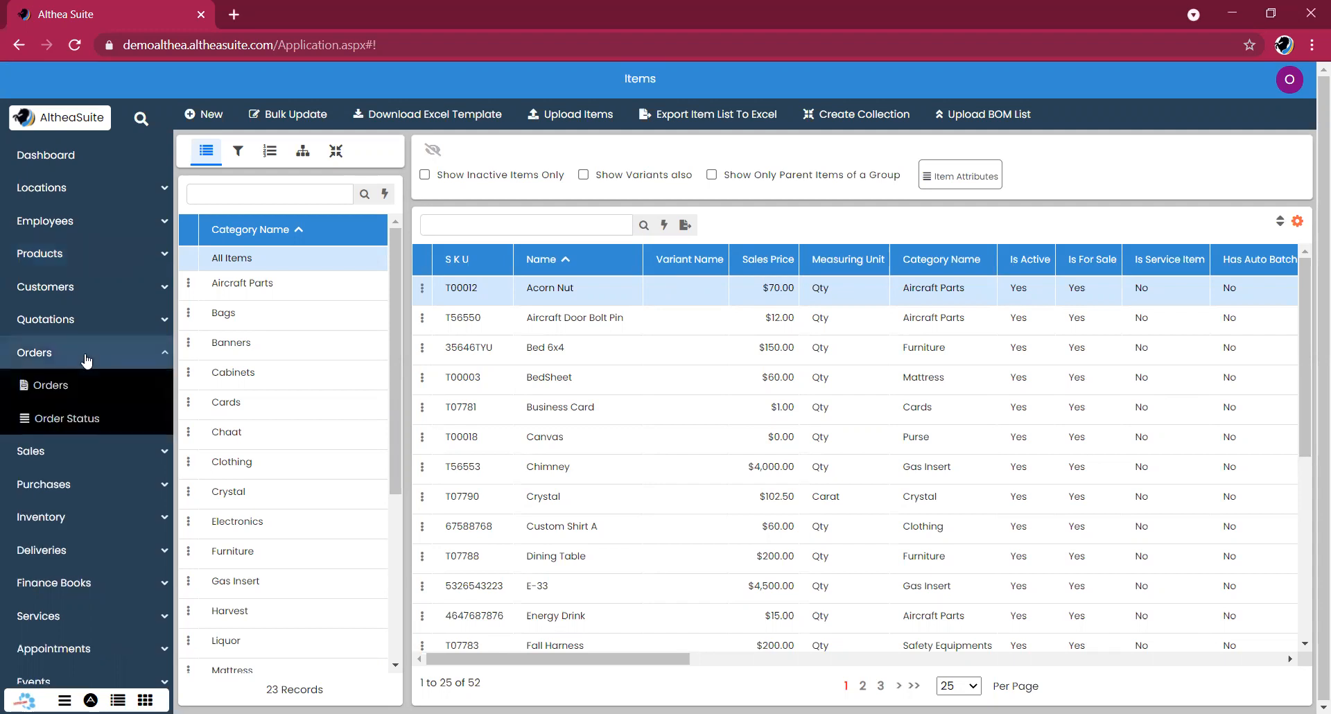
scroll(87, 350, "down", 1)
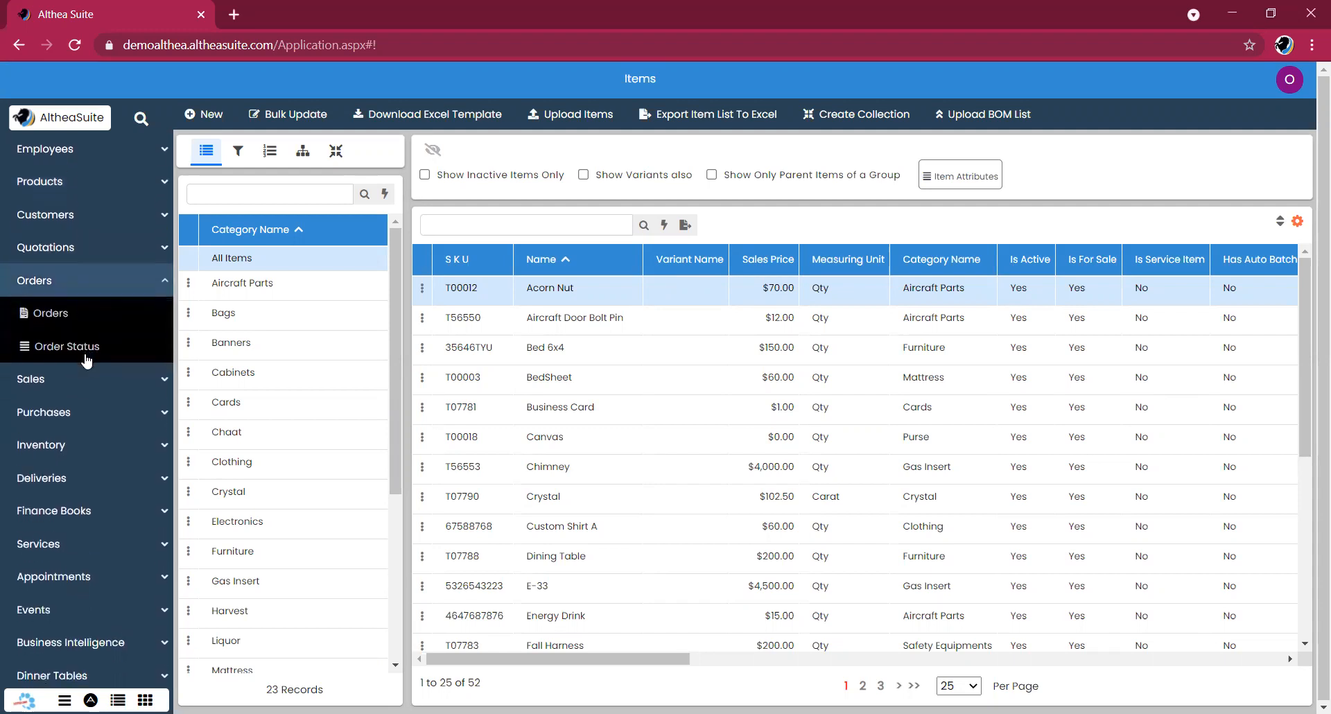
left_click(82, 315)
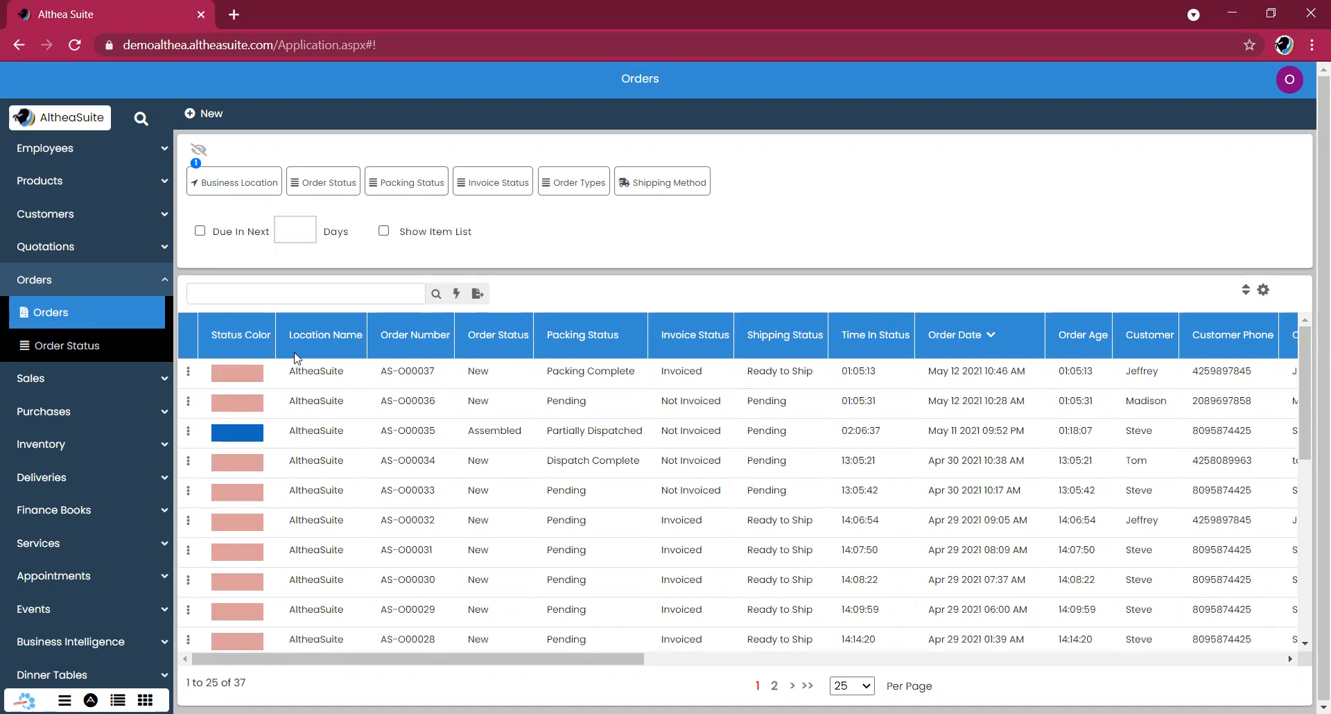
left_click(208, 114)
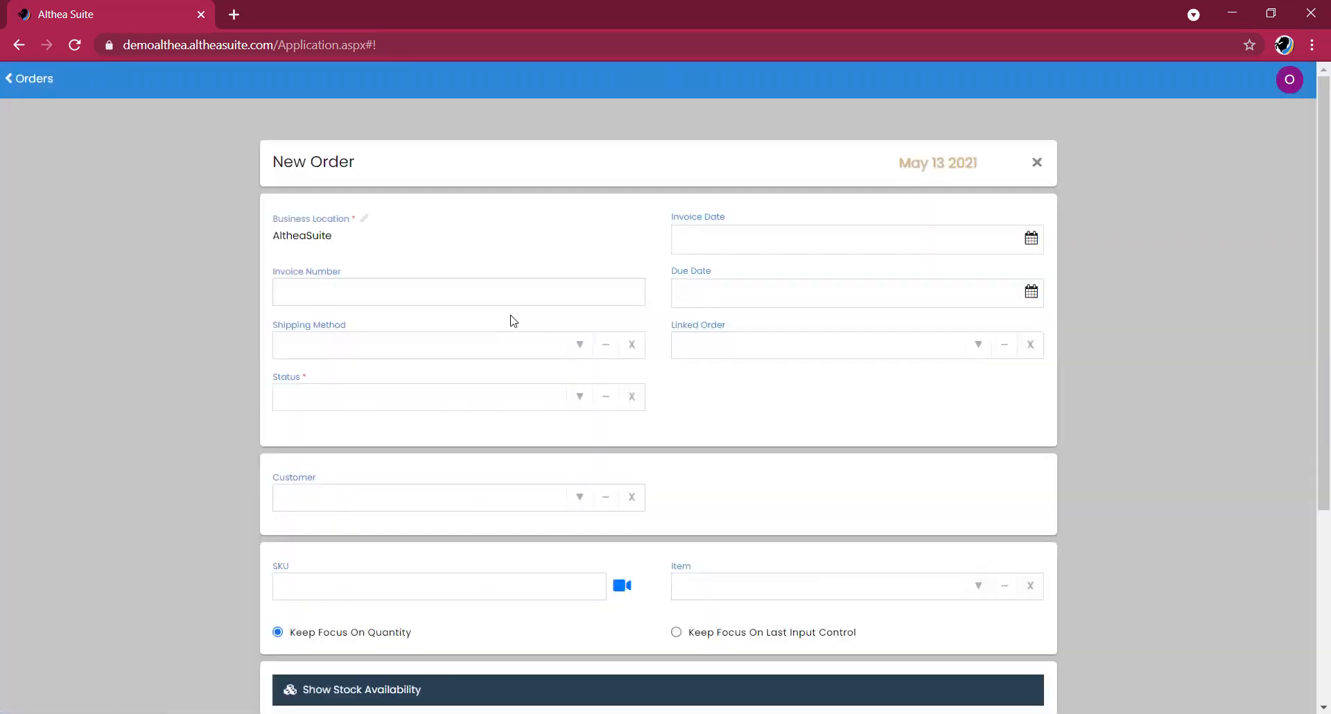
Step: Set the new order's invoice date to May 14 2021
left_click(709, 245)
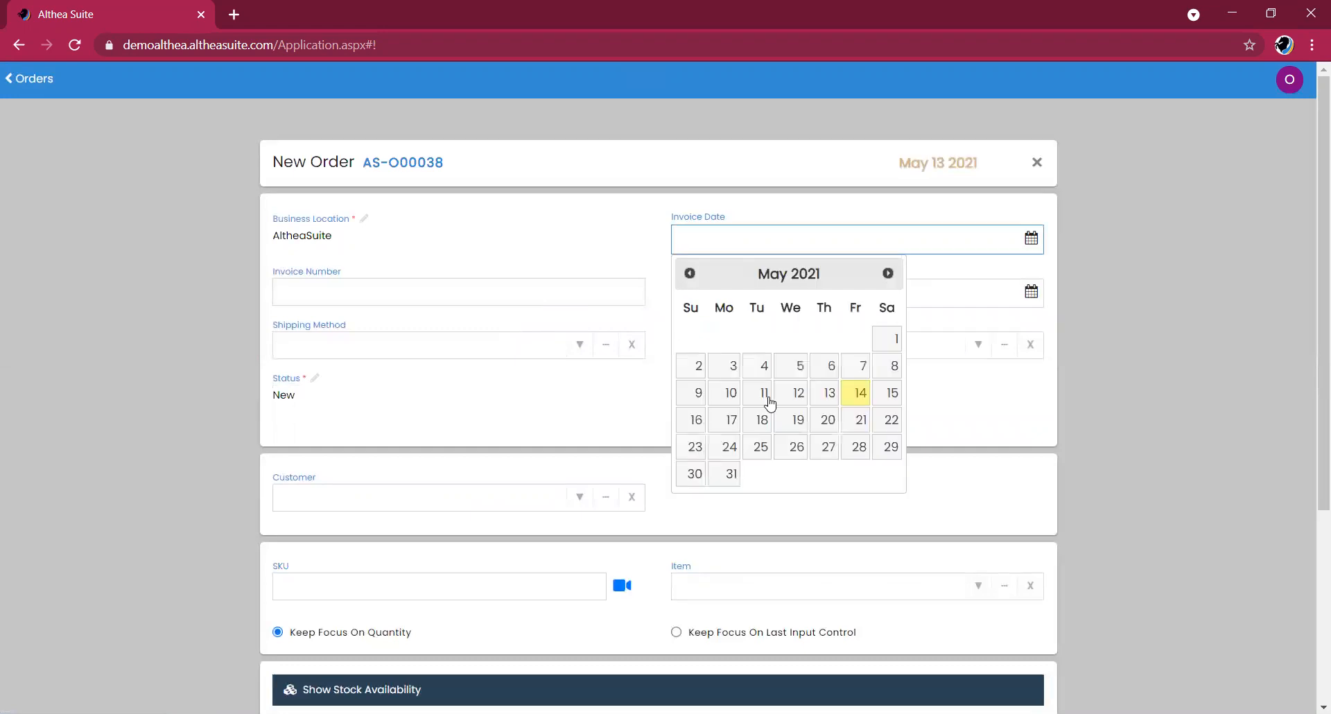
left_click(858, 394)
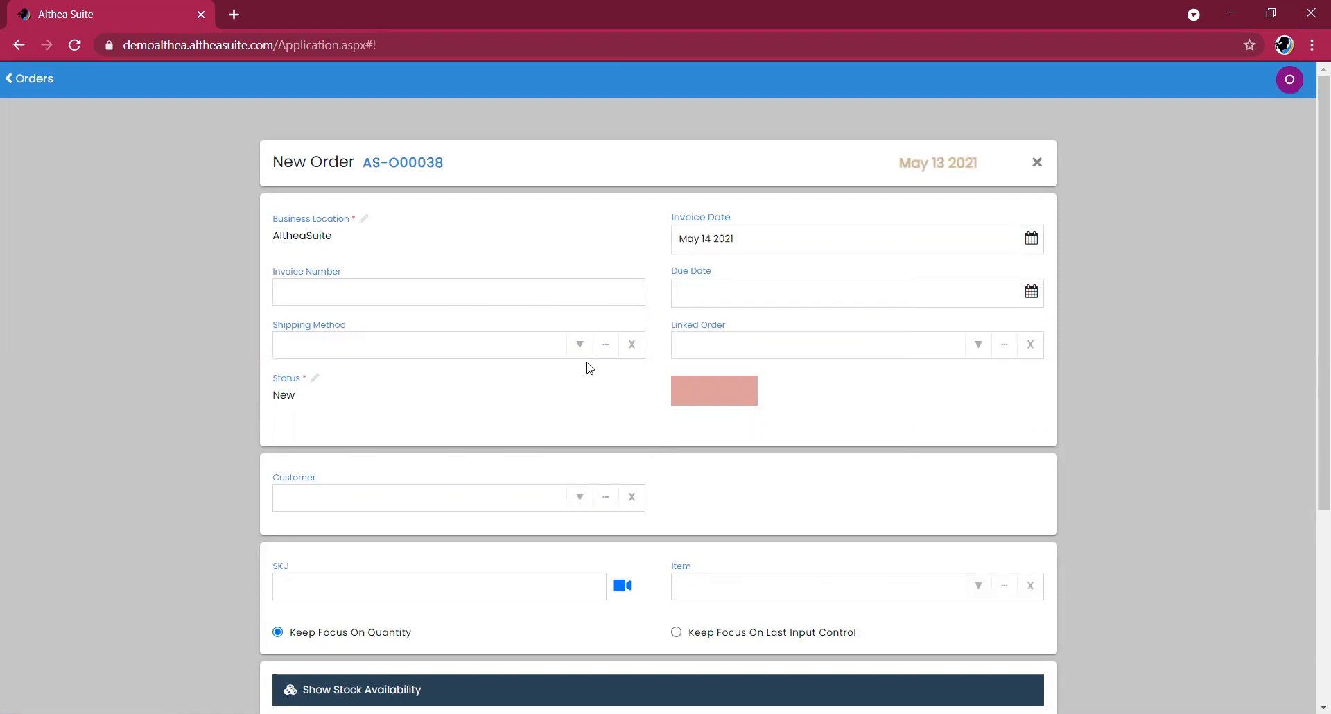
left_click(576, 347)
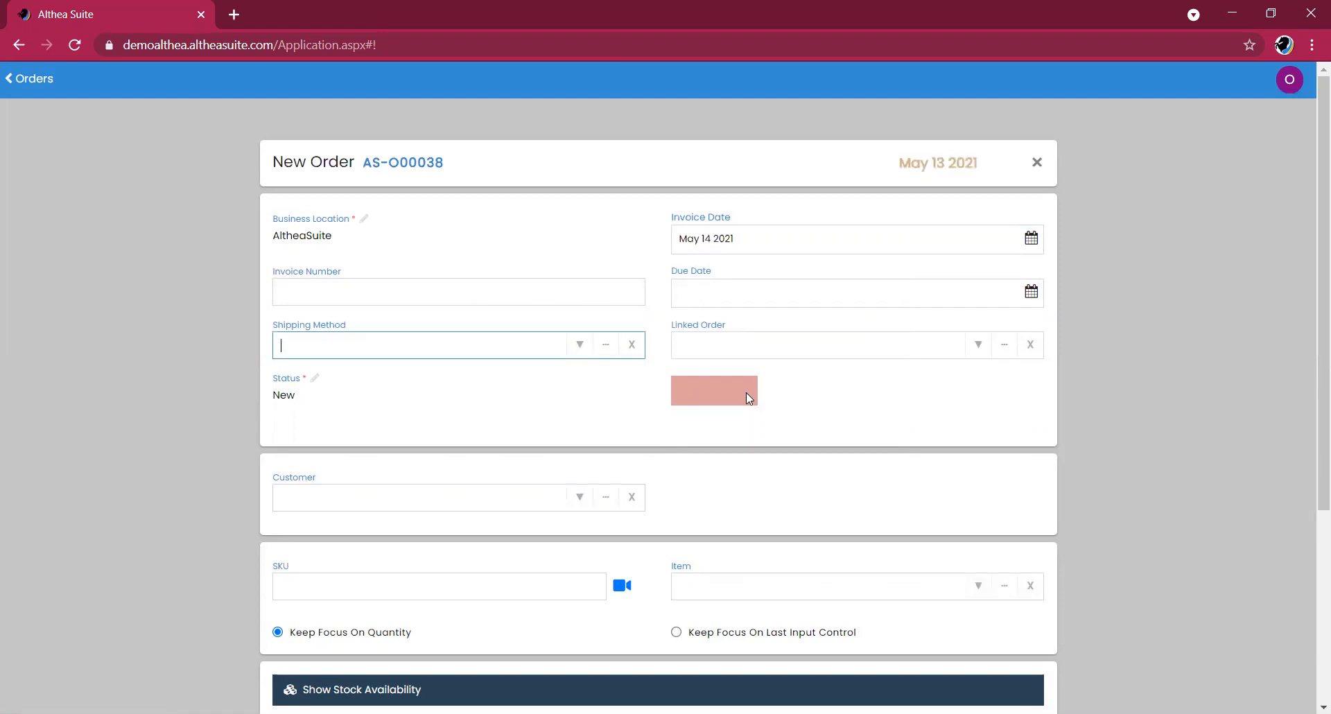
Step: Review the available status options for the order and close the list without picking another one
scroll(887, 341, "down", 2)
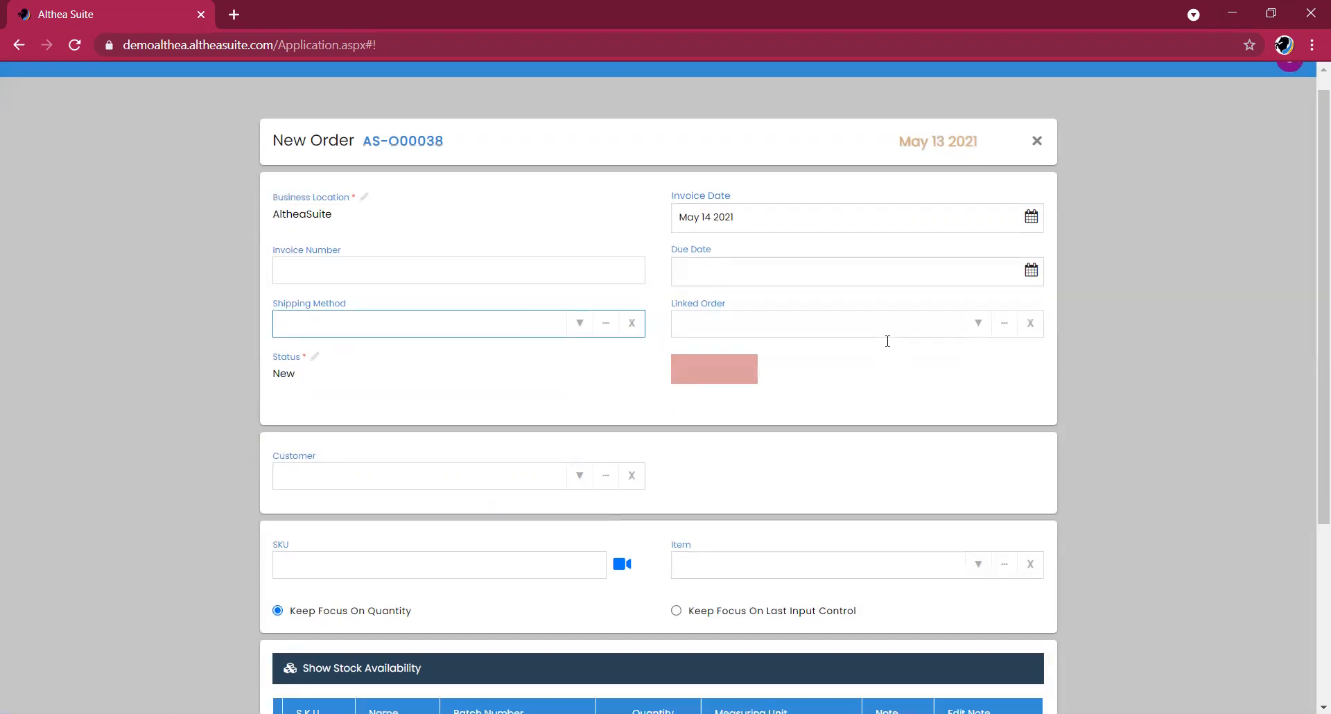
left_click(534, 226)
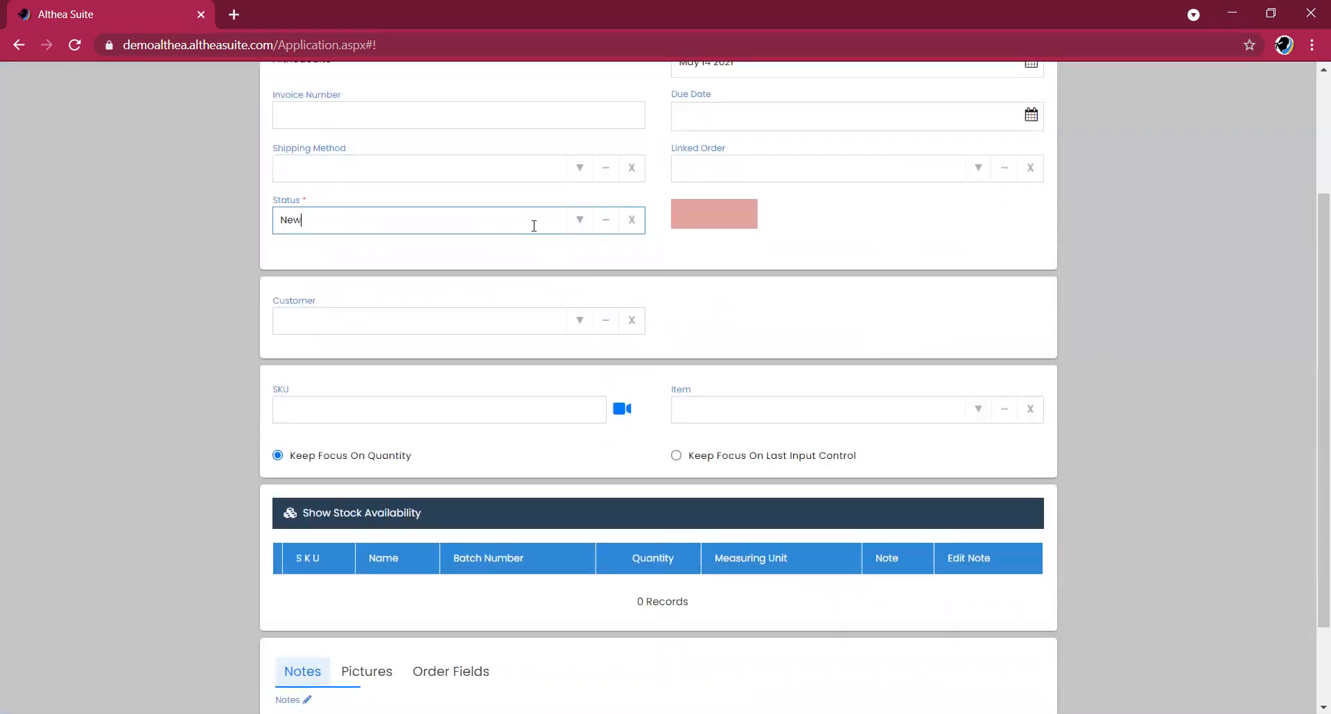
left_click(580, 220)
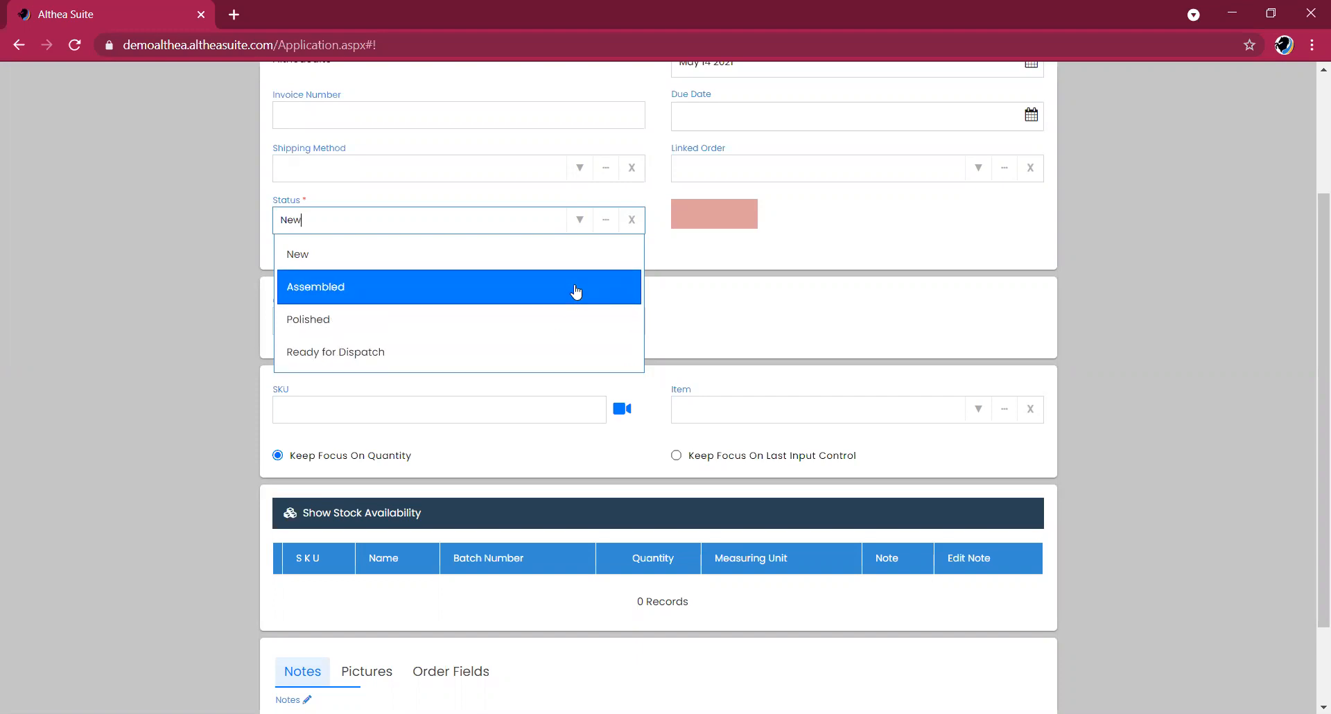
left_click(689, 258)
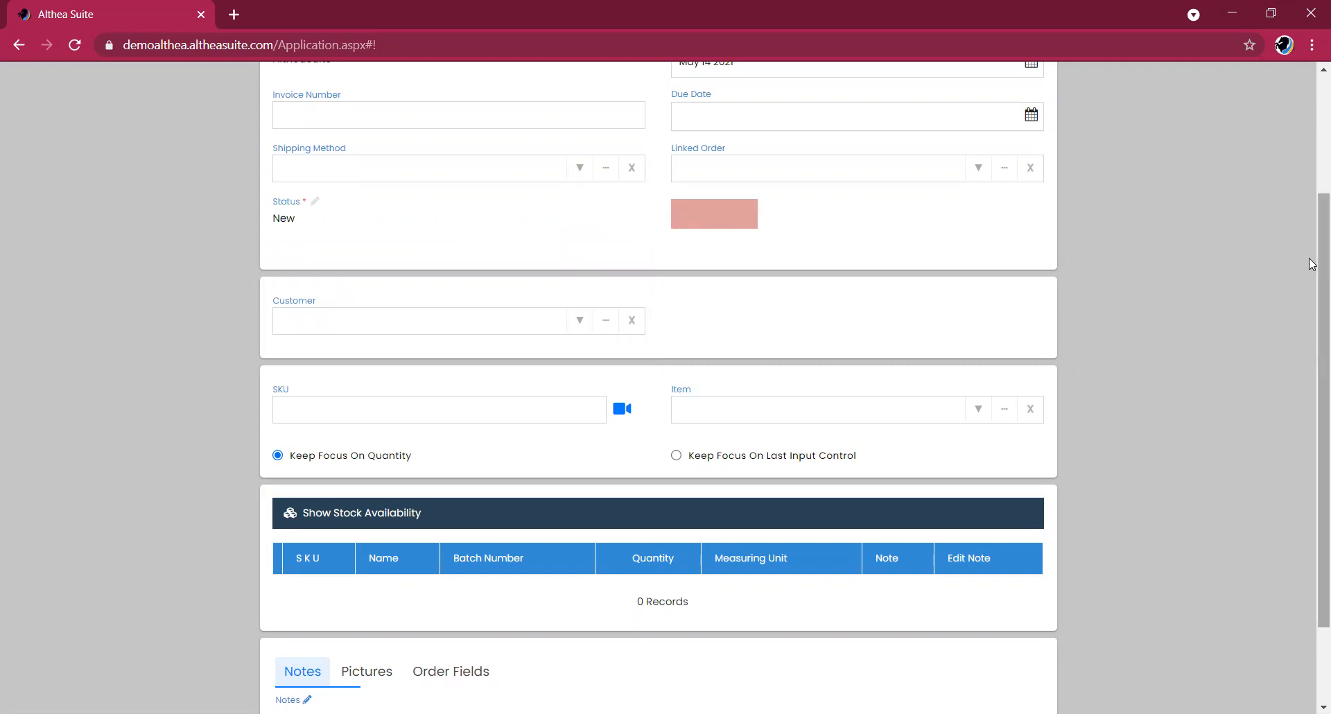
Step: Assign the fourth customer in the customer list to the order
left_click_drag(1312, 264, 1313, 344)
left_click(574, 215)
left_click(575, 216)
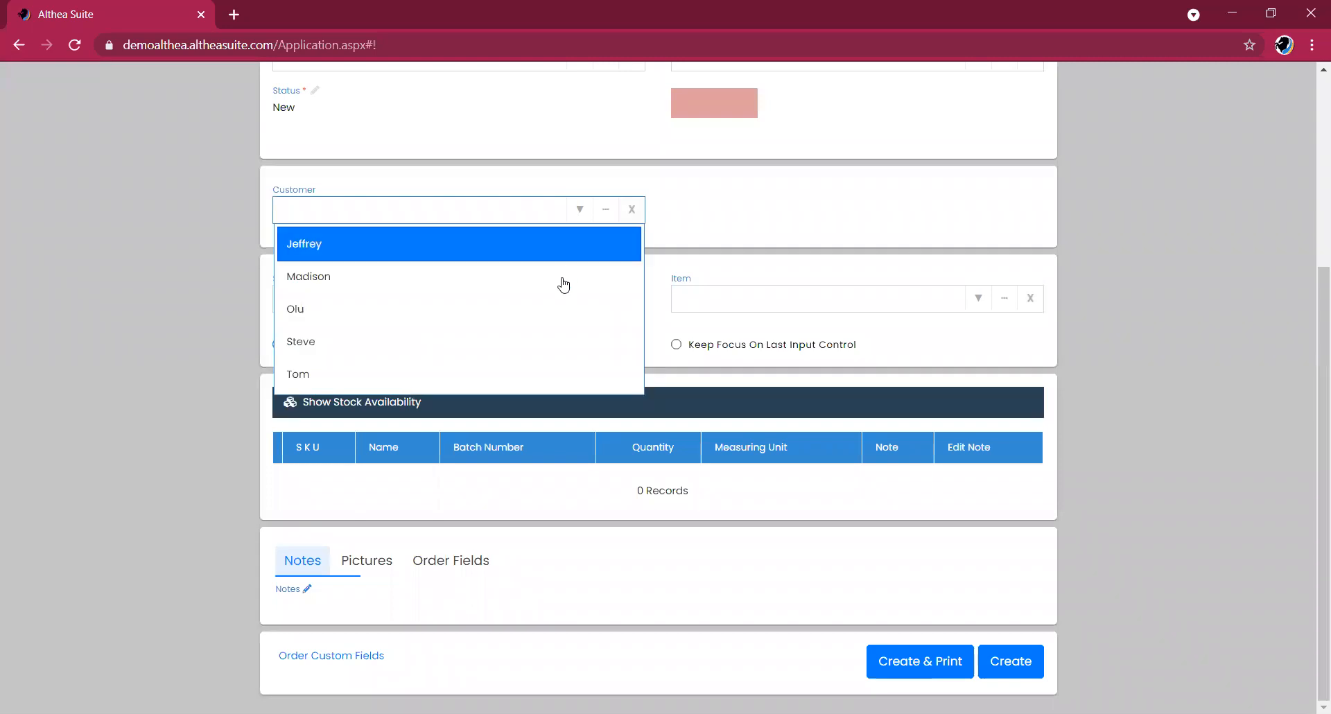
left_click(560, 337)
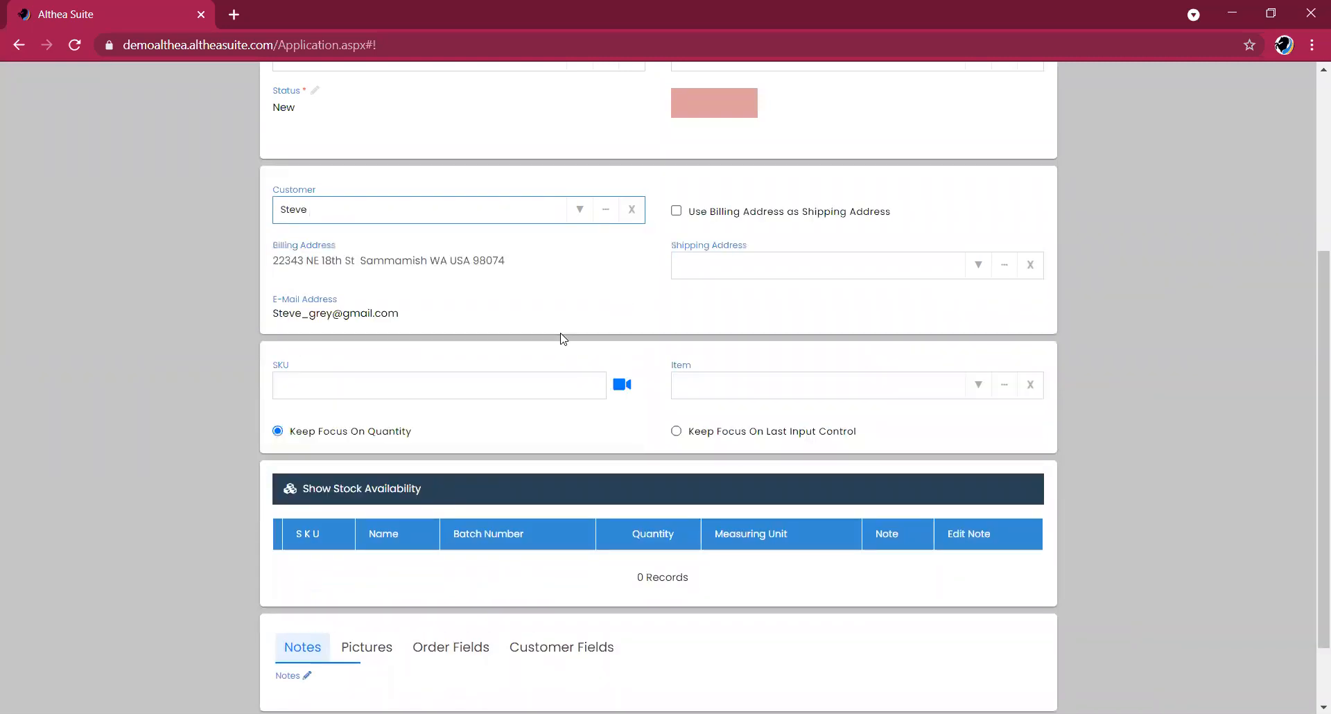
Step: Check the customer's saved shipping addresses and set the order to use the billing address as the shipping address
left_click(676, 212)
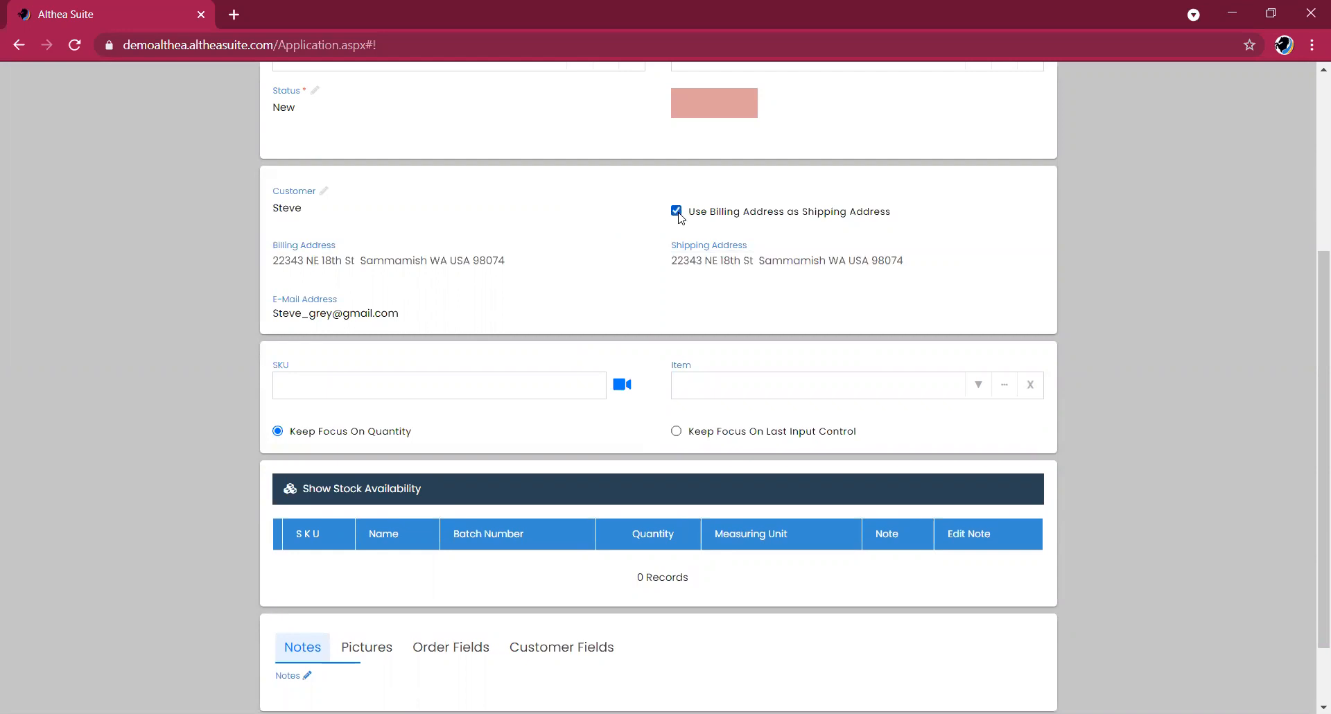
left_click(679, 215)
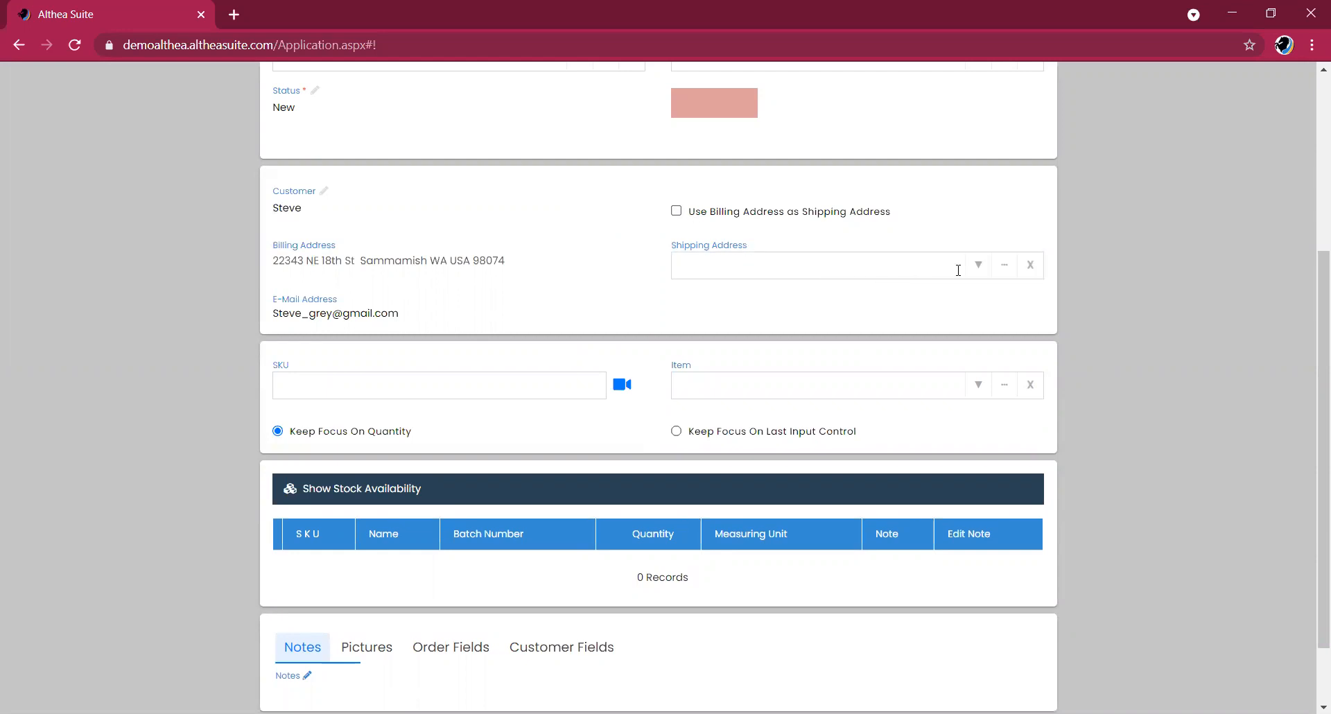
left_click(979, 265)
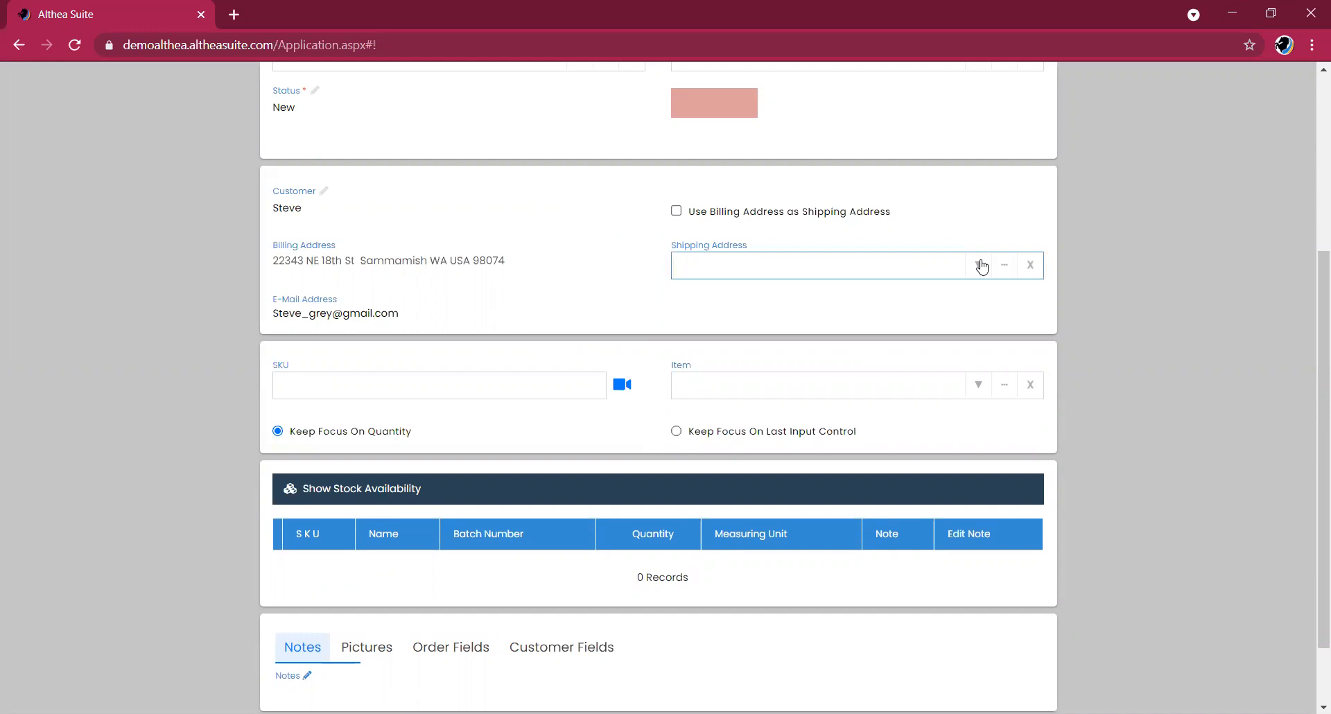
left_click(981, 264)
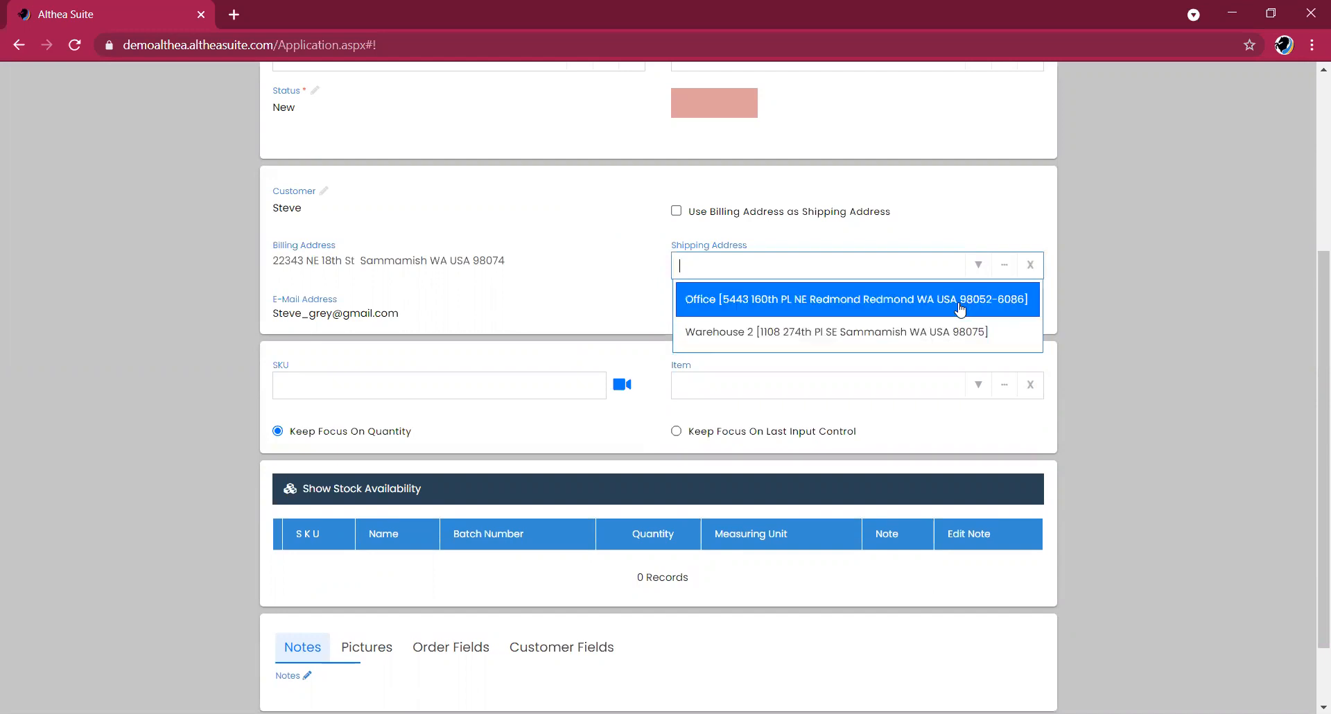
left_click(677, 211)
Step: Open a blank new-customer form from the order's customer selection and examine its billing and shipping address sections
left_click(499, 207)
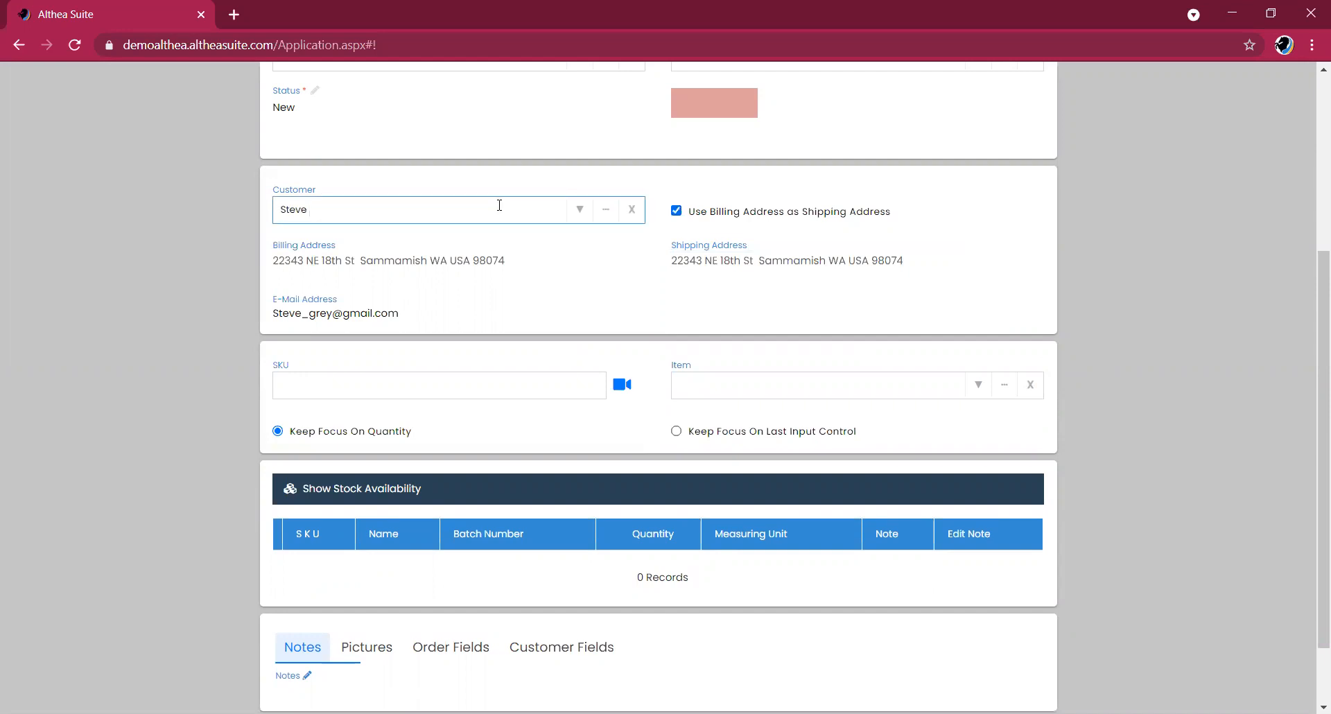
left_click(607, 214)
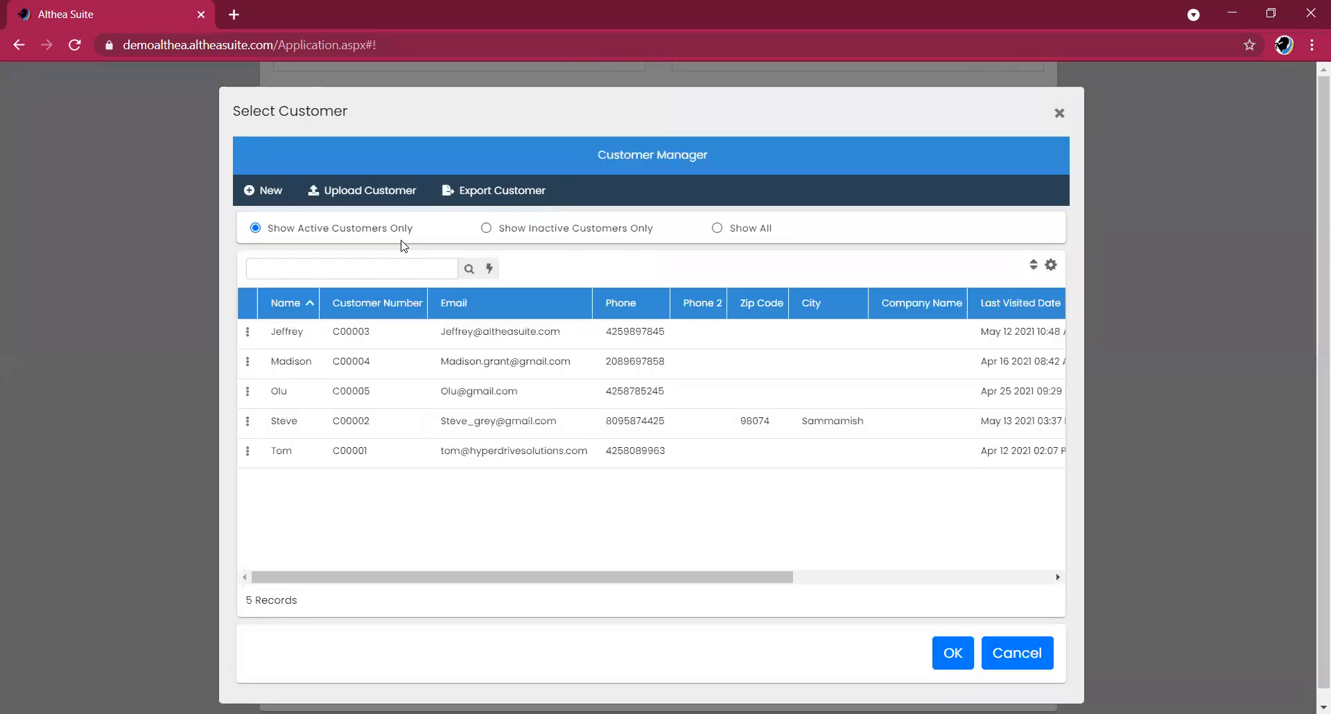
left_click(269, 193)
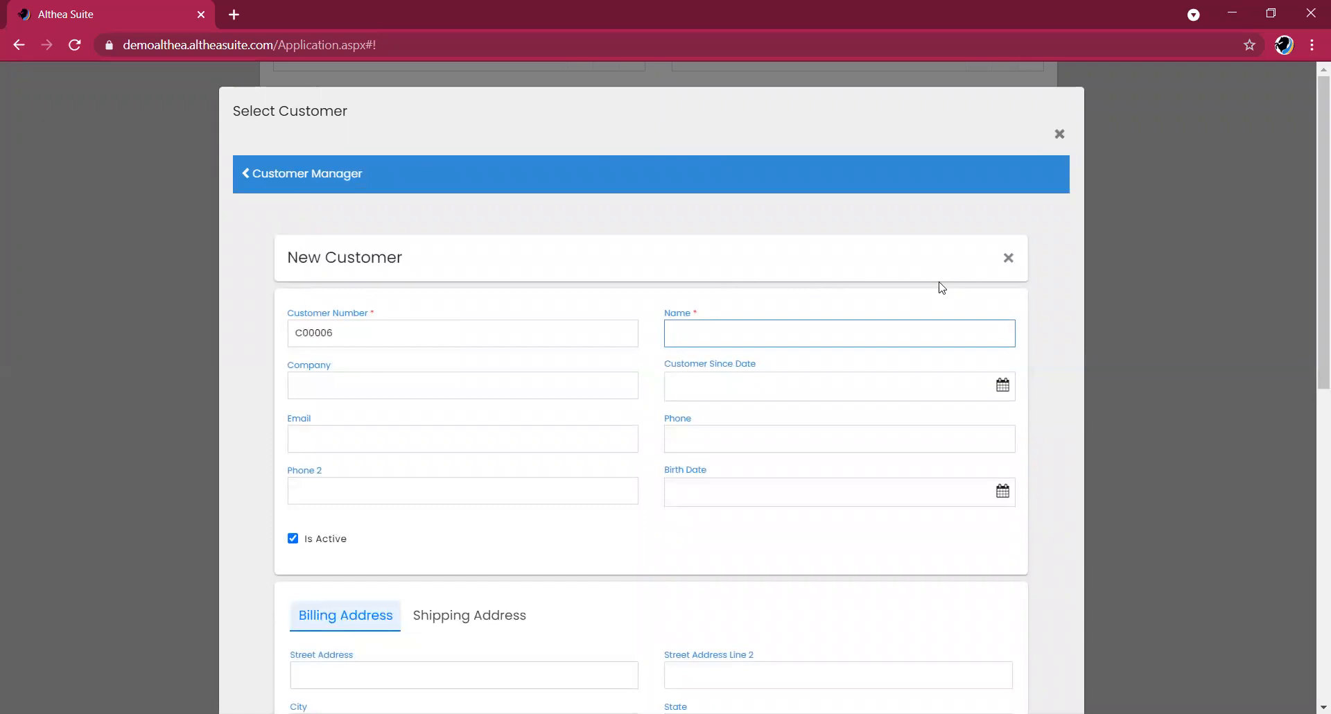
scroll(940, 288, "down", 3)
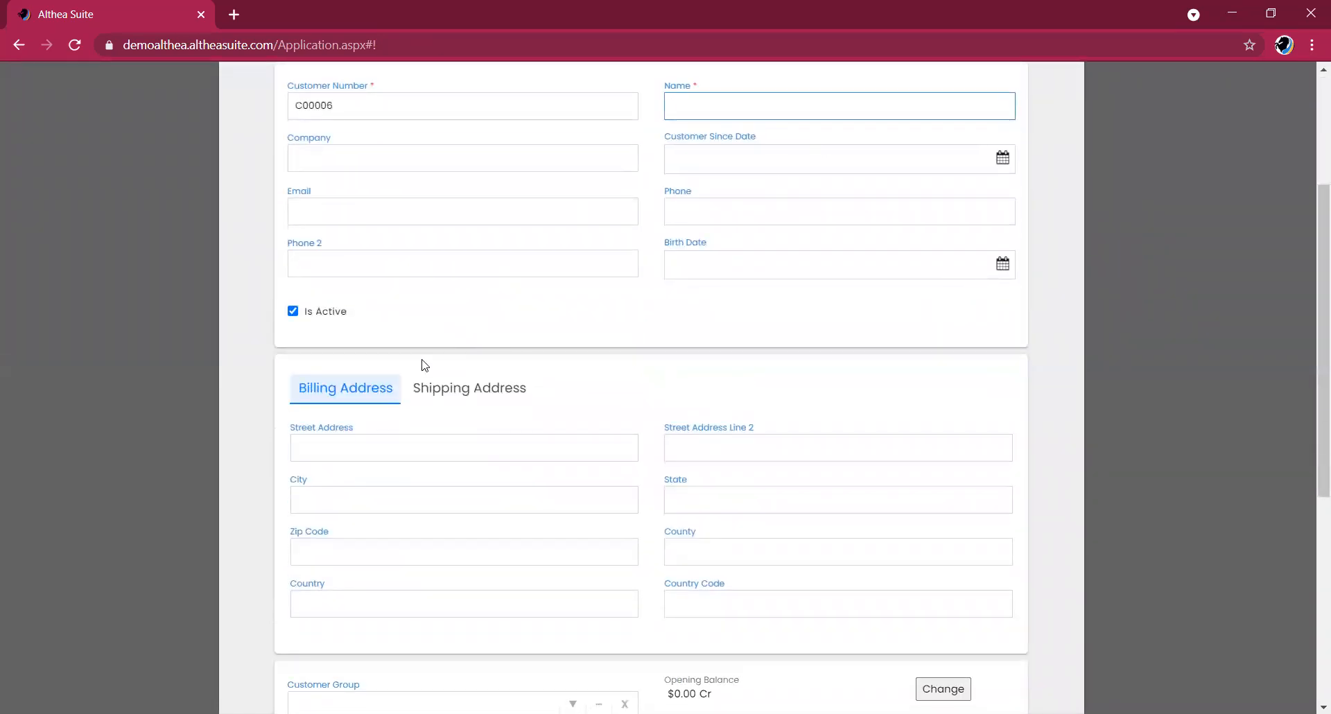
left_click(379, 437)
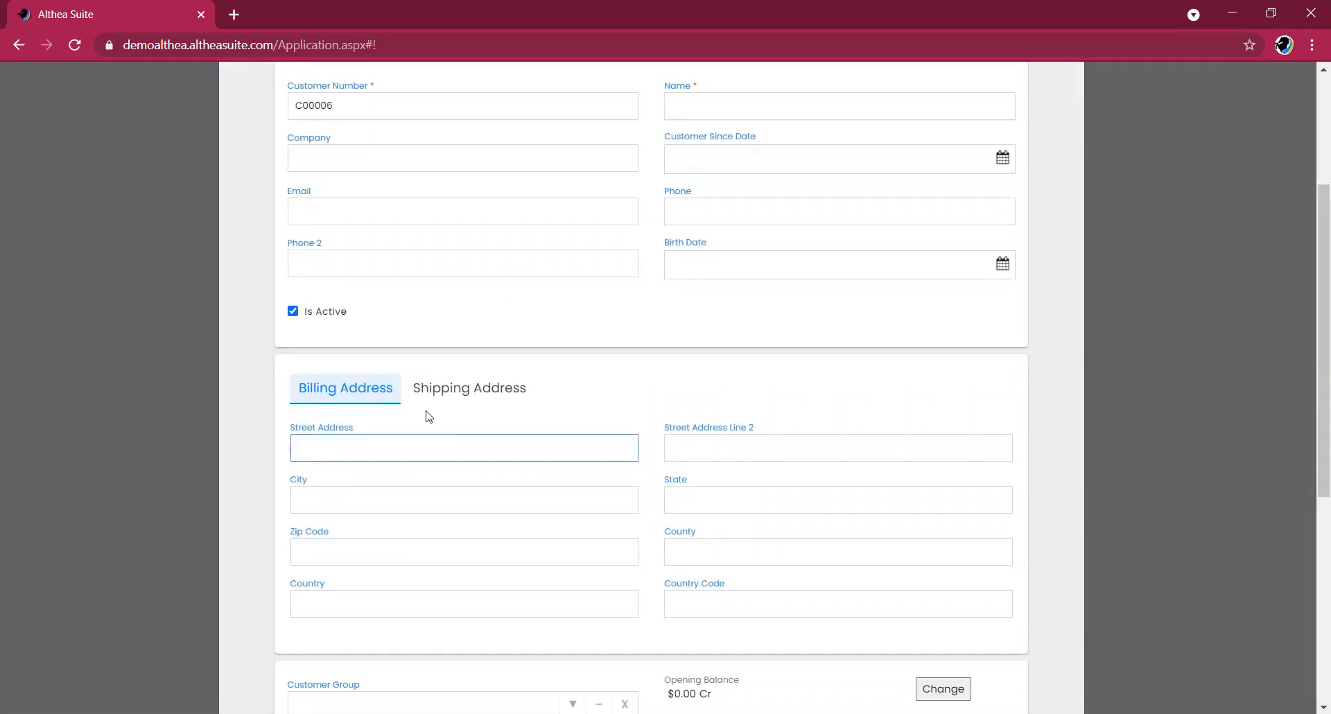
left_click(452, 394)
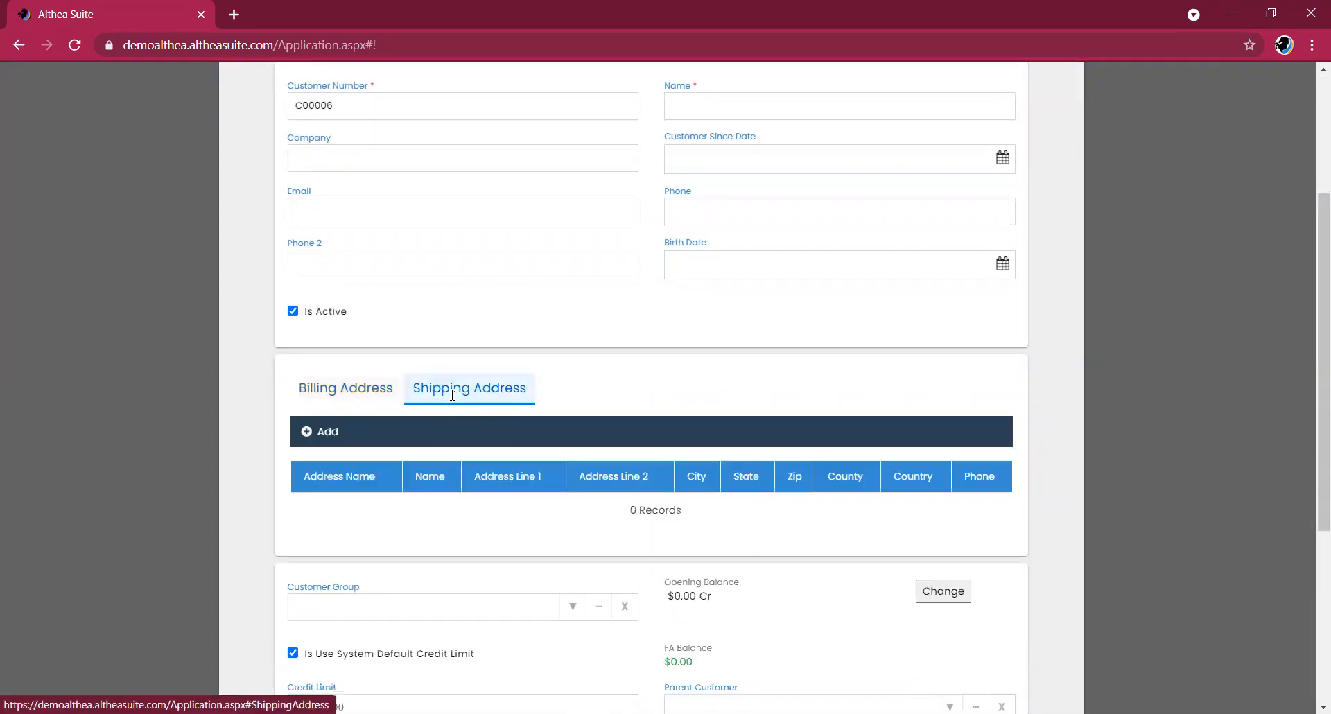
left_click(334, 398)
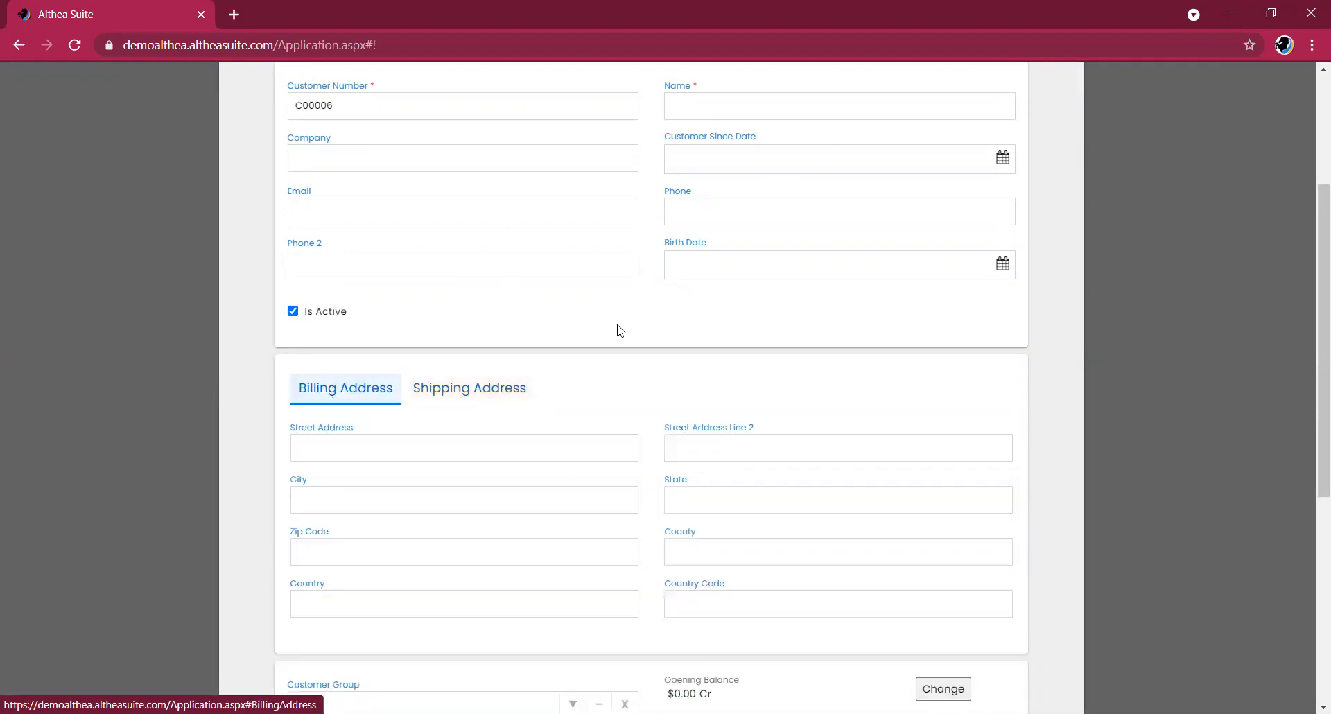
Step: Look over the remaining new-customer fields, and close the form and the customer selection without saving
scroll(620, 330, "down", 3)
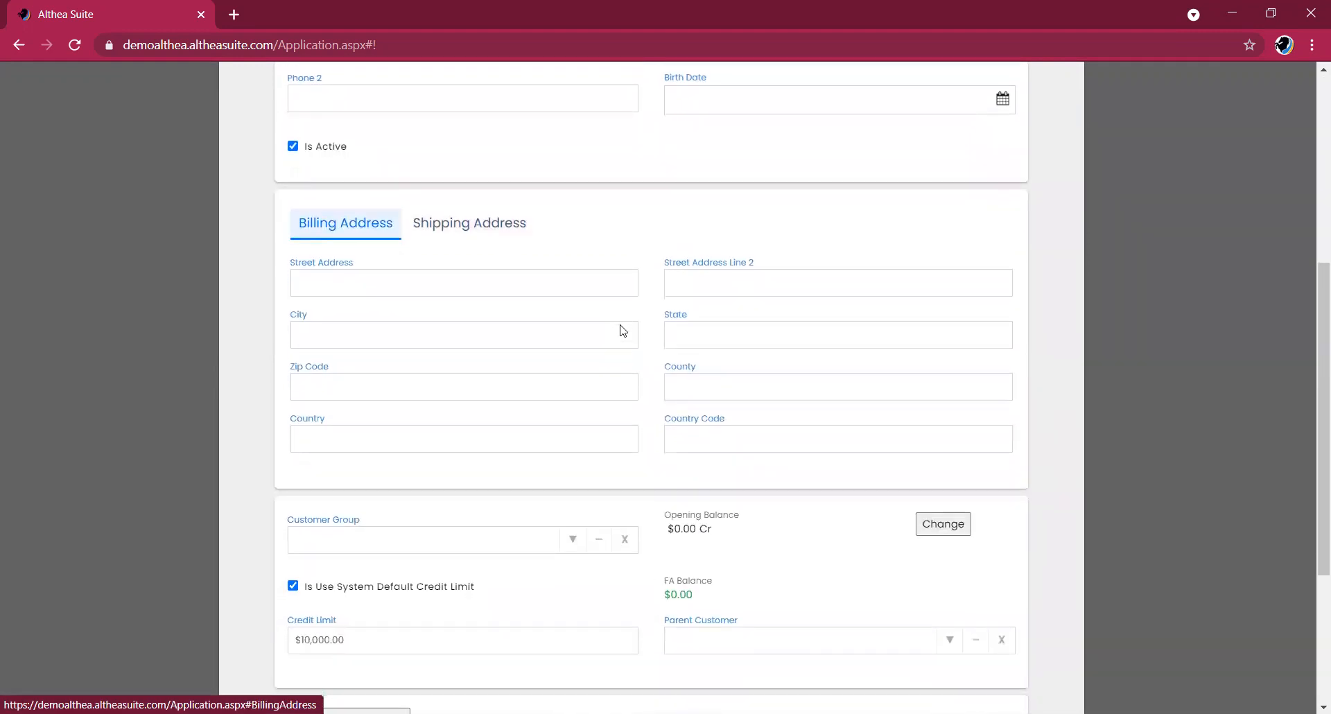
scroll(622, 330, "down", 3)
scroll(622, 330, "up", 1)
scroll(621, 330, "up", 7)
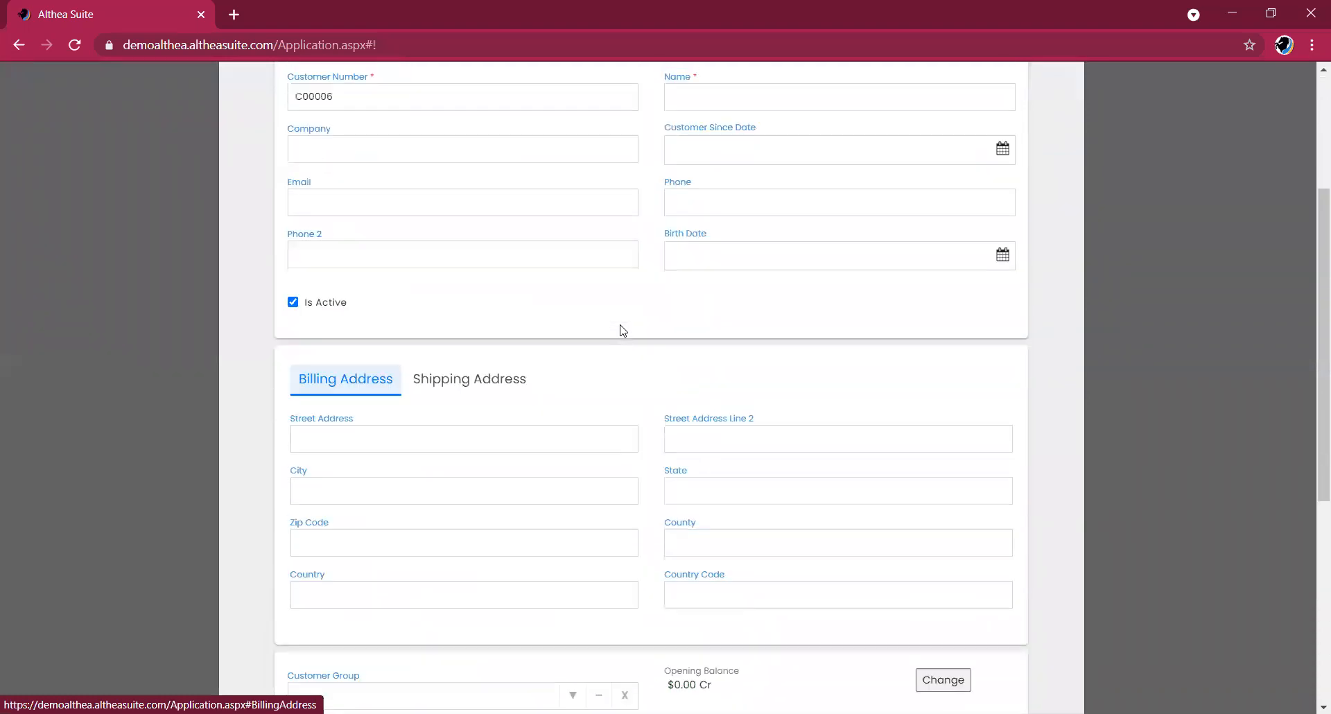
right_click(621, 330)
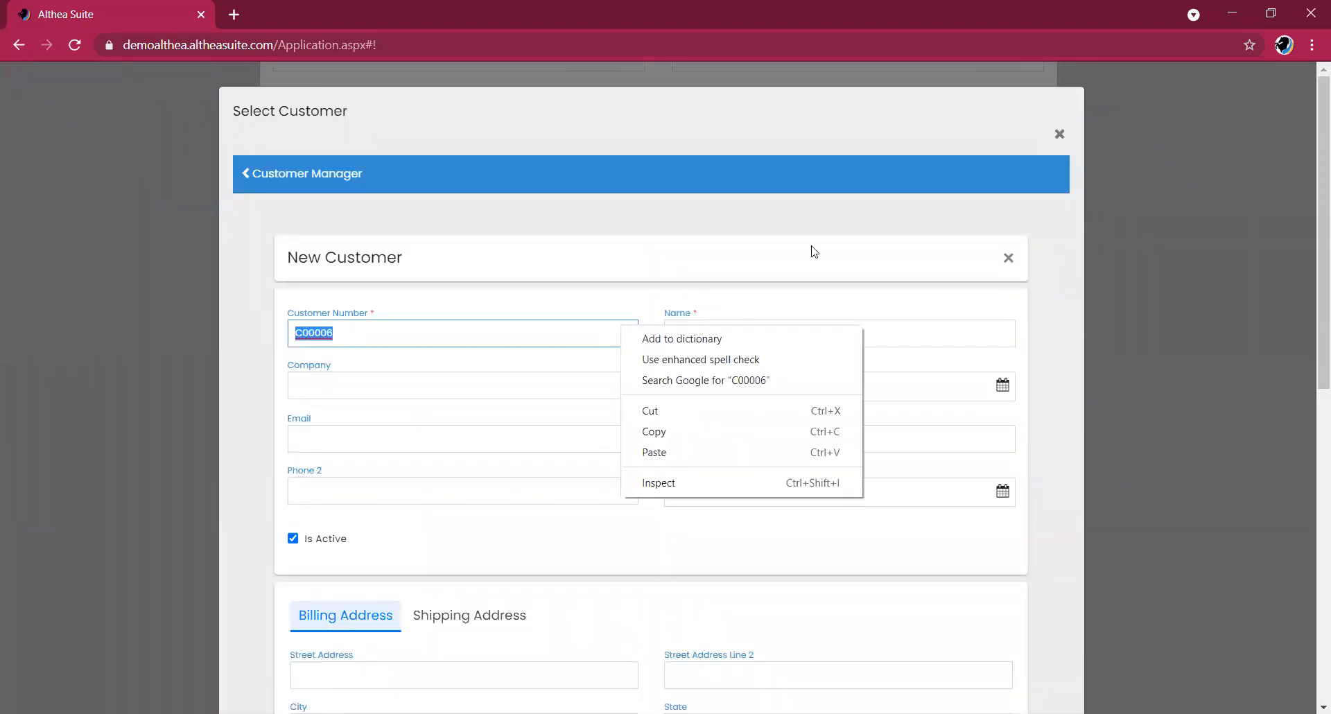
left_click(1061, 133)
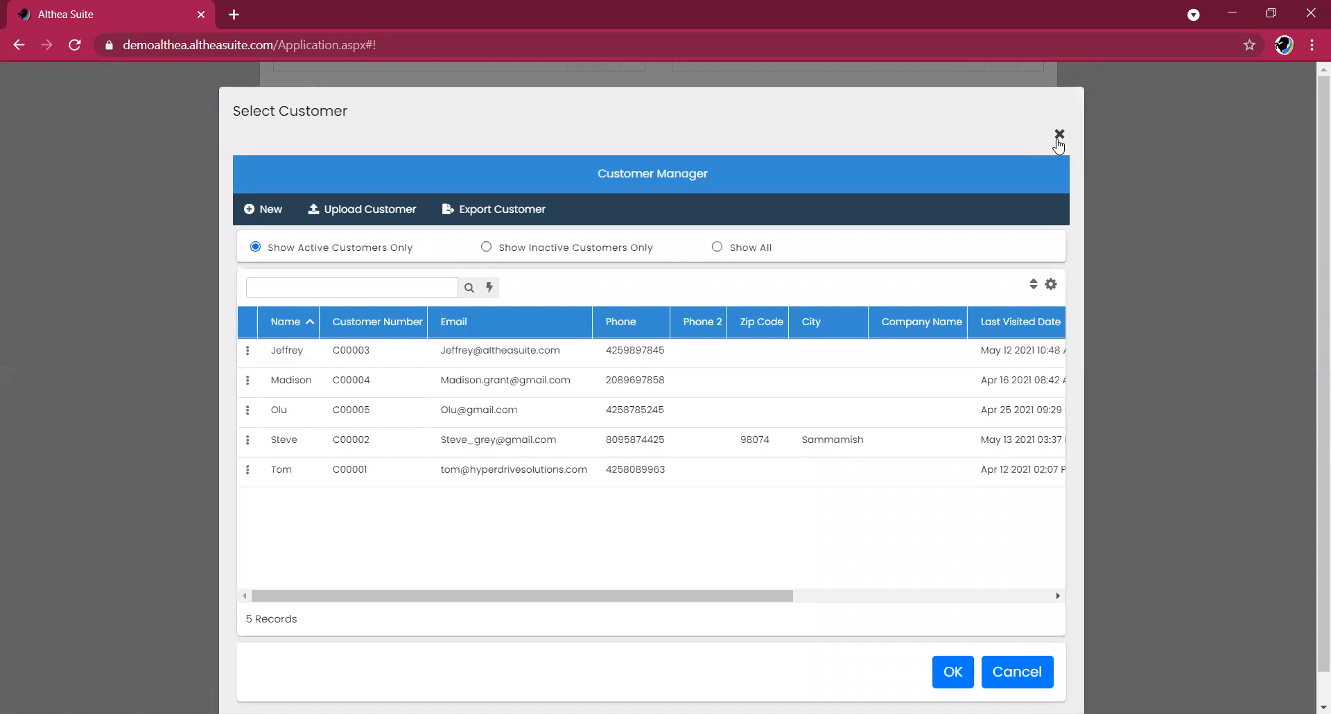
left_click(1059, 134)
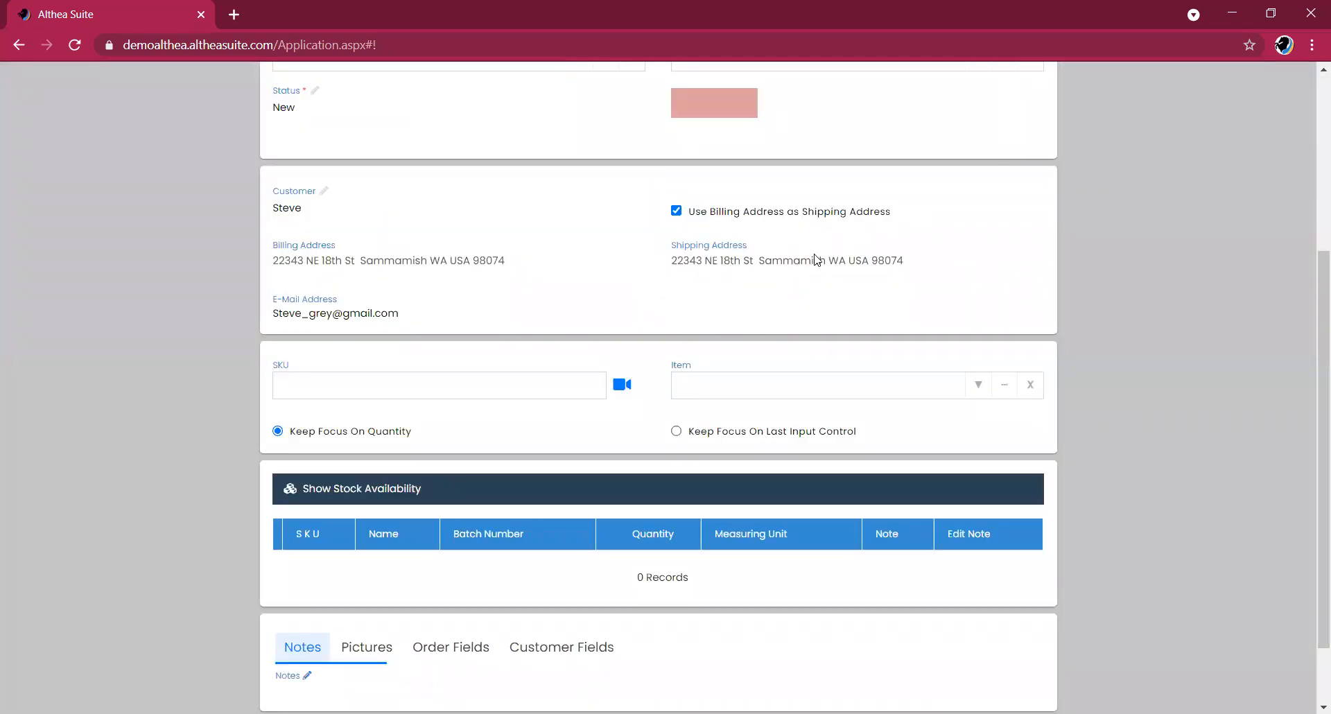
Step: Add the item Acorn Nut to the order
scroll(815, 260, "down", 1)
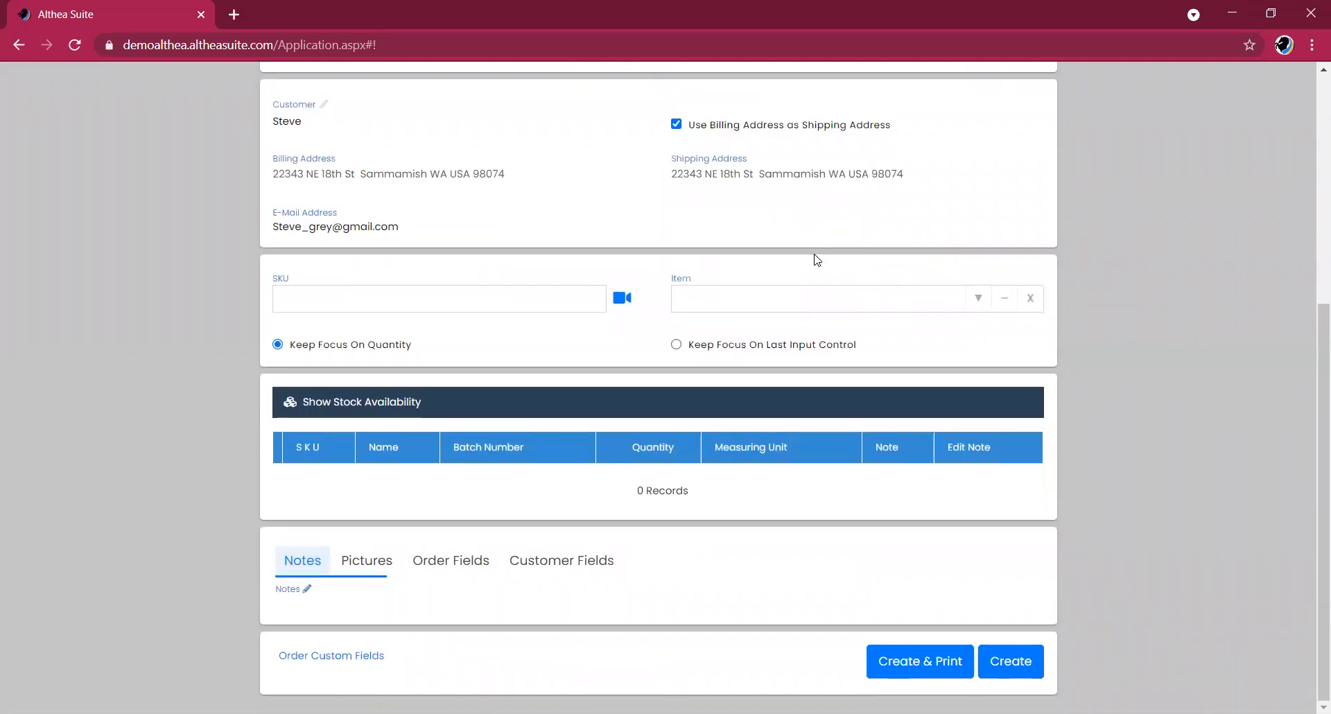
left_click(413, 305)
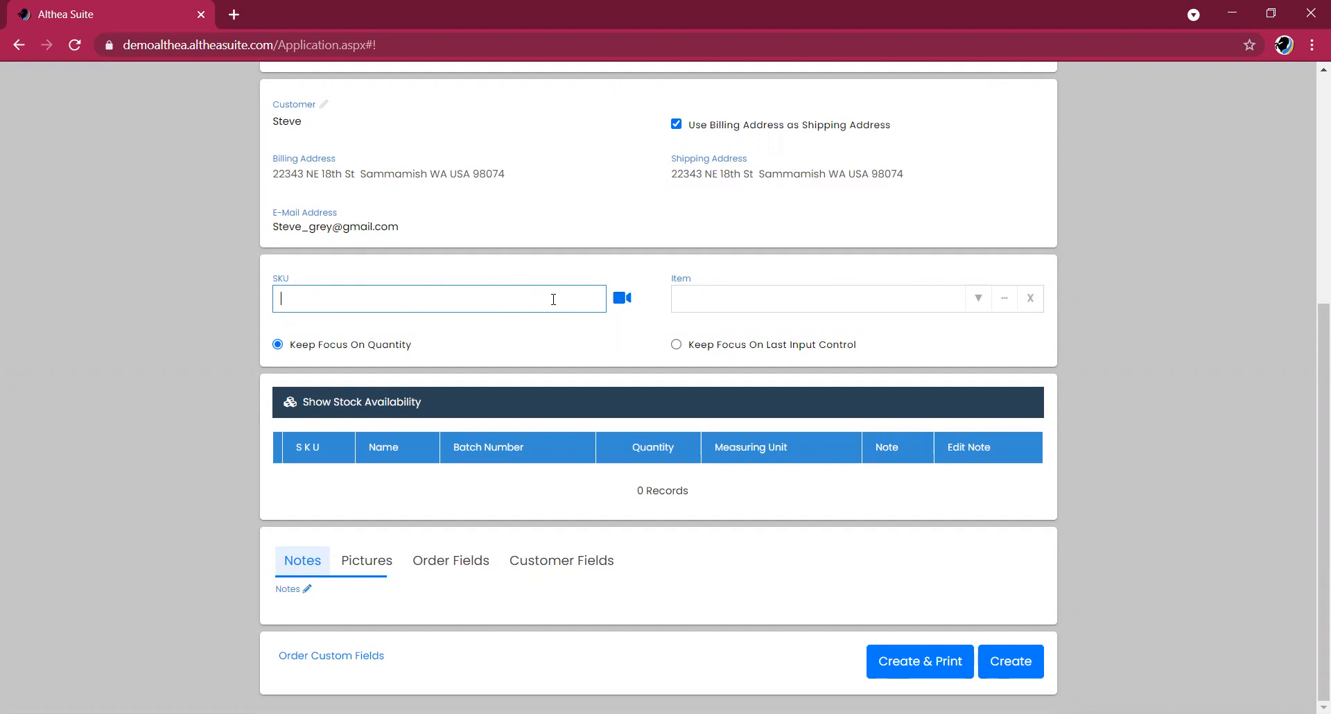
left_click(793, 296)
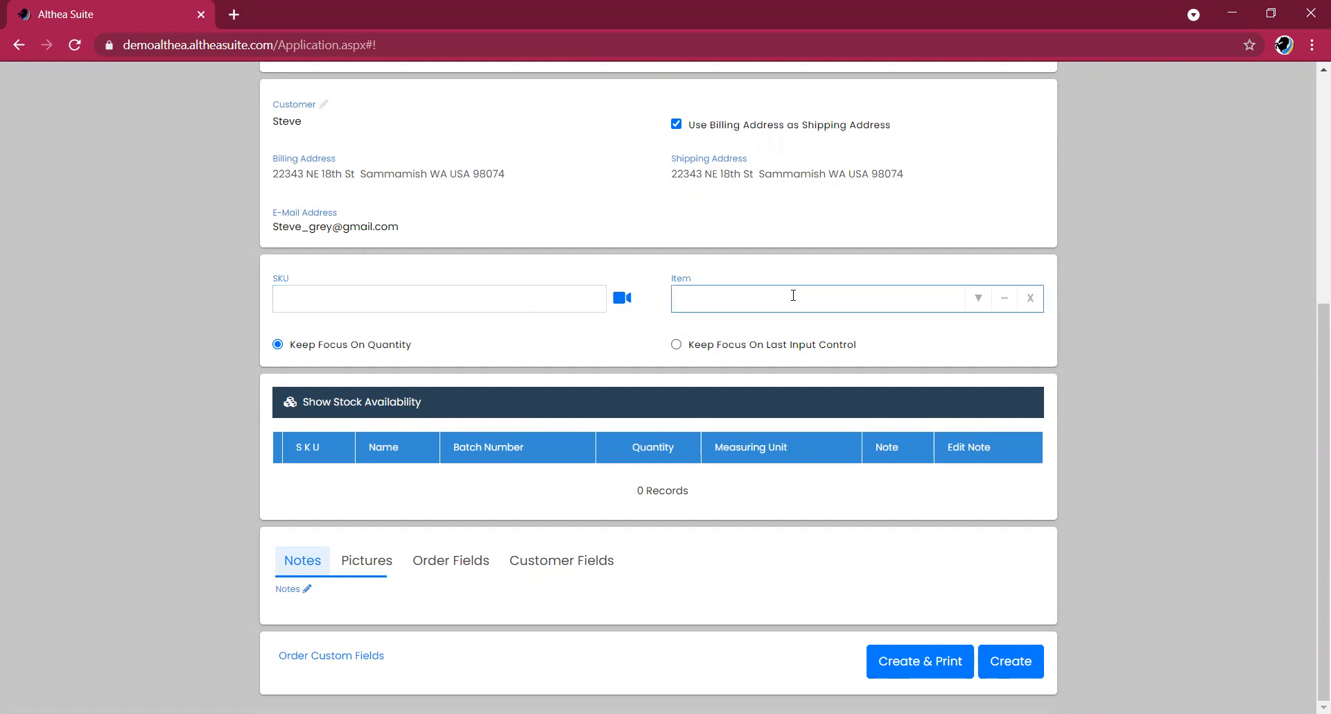
left_click(978, 300)
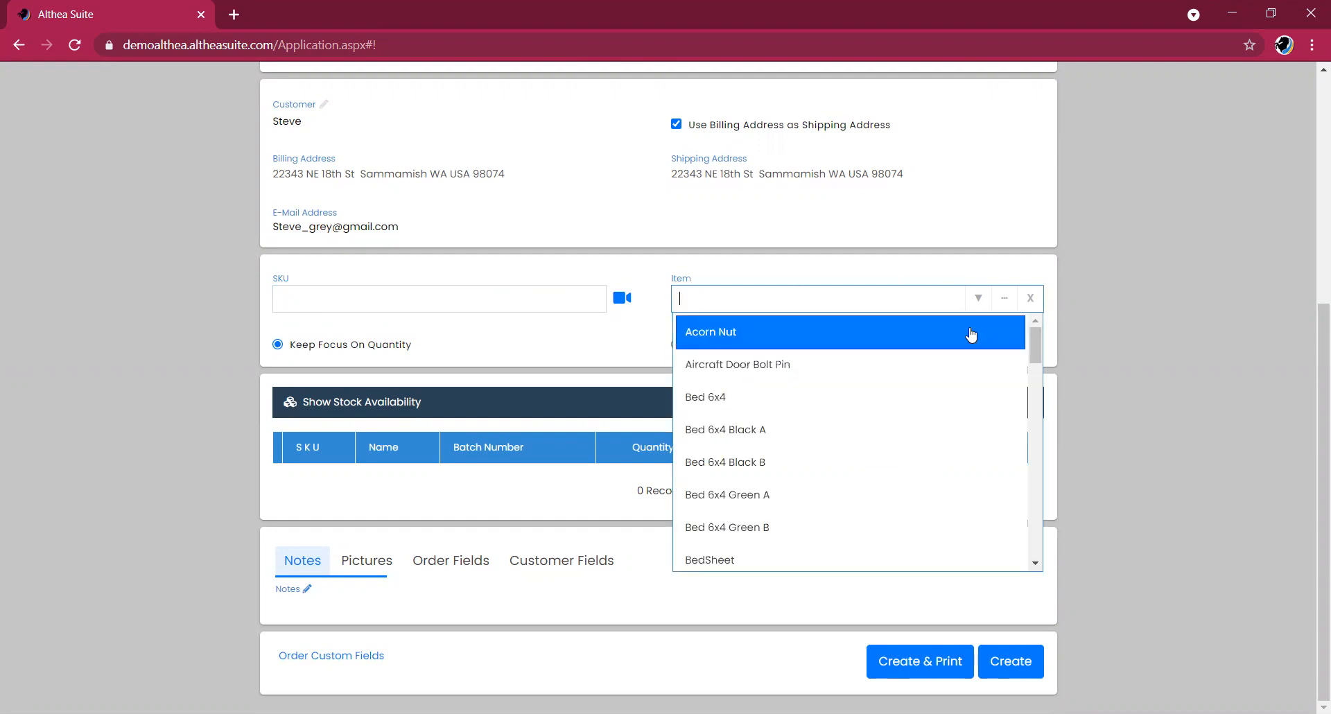
left_click(969, 333)
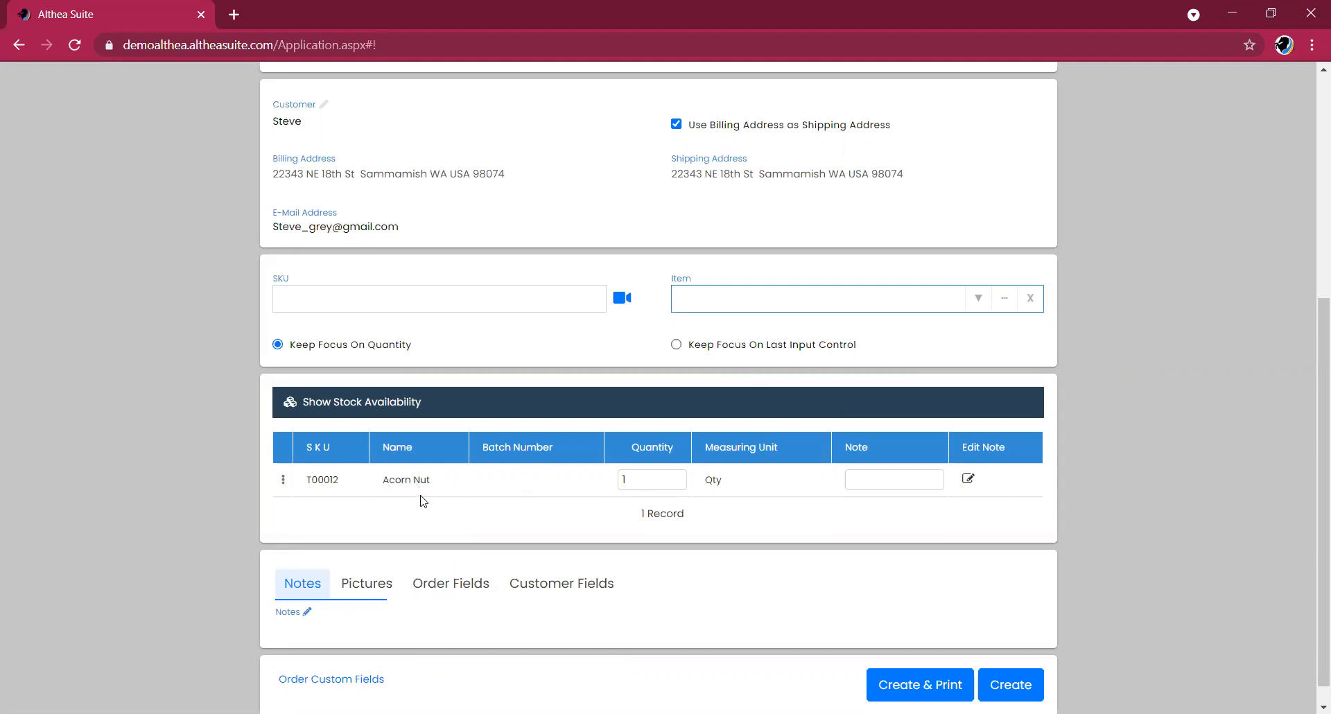
Step: Add the item Aircraft Door Bolt Pin to the order and set the Acorn Nut quantity to 3
left_click(977, 299)
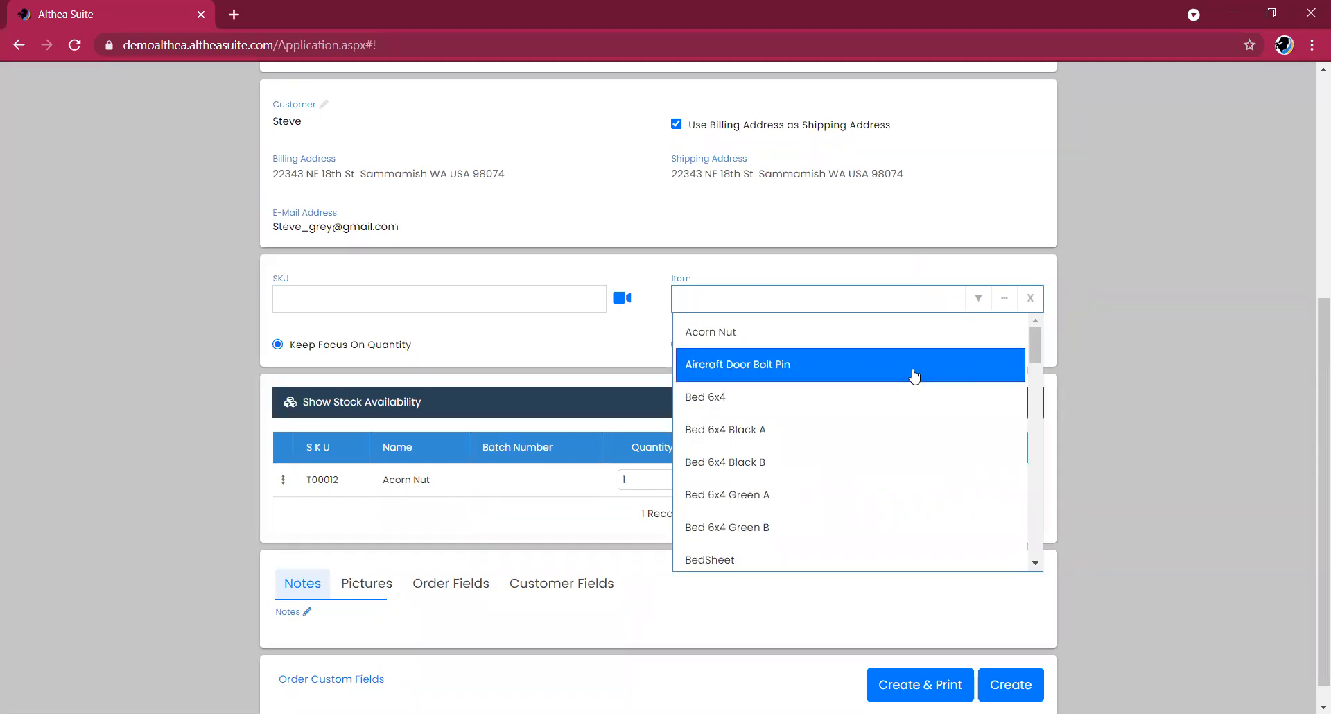
left_click(911, 370)
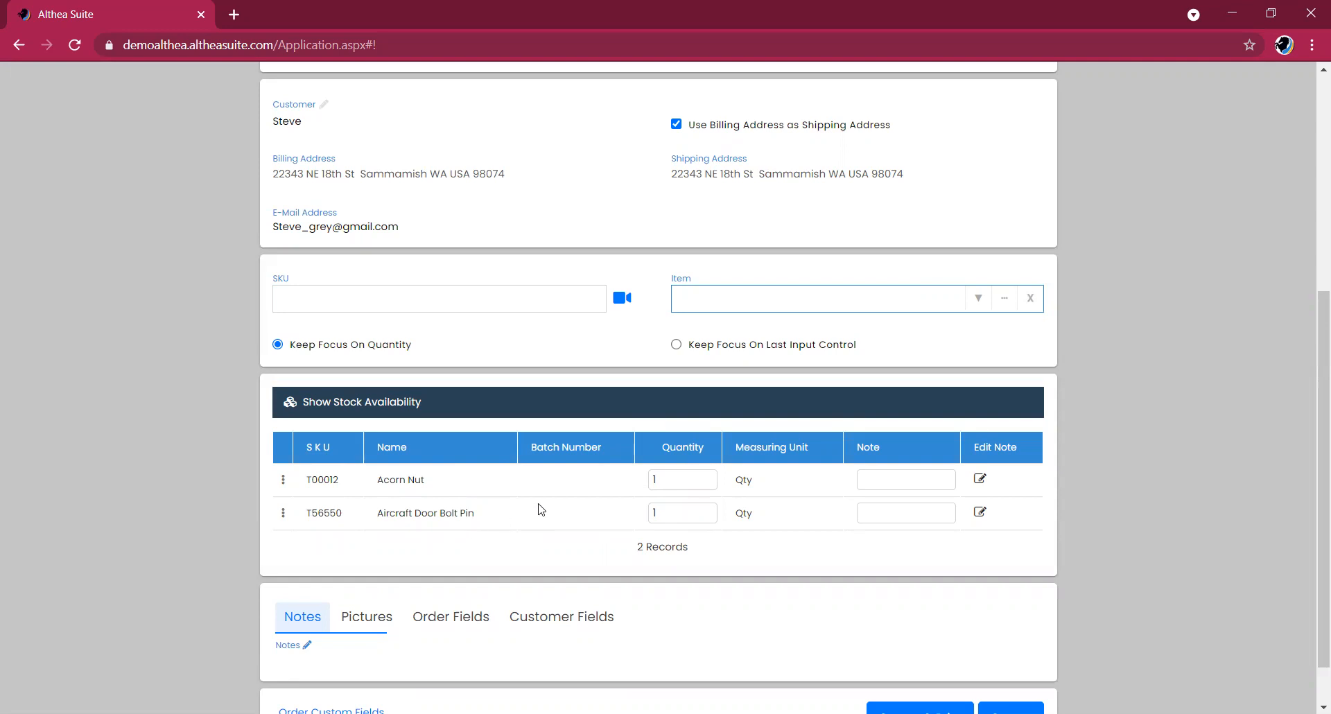
left_click(649, 480)
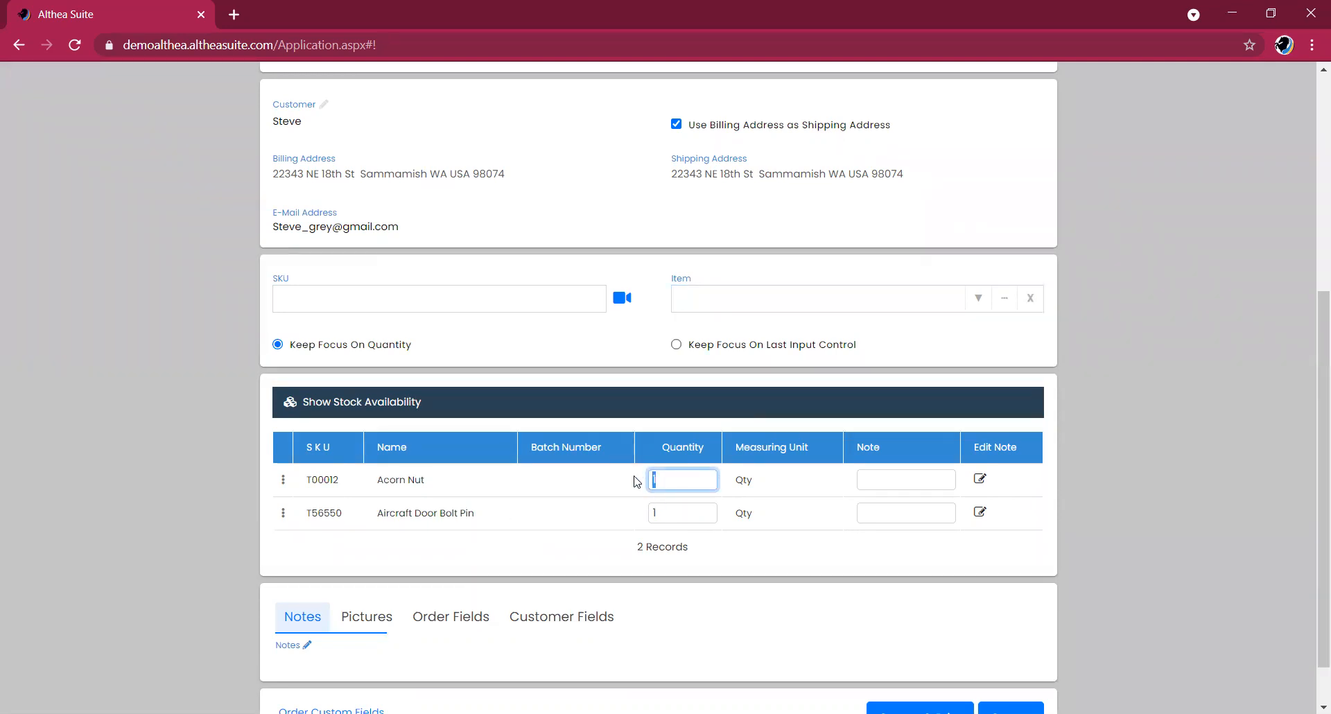
left_click(636, 481)
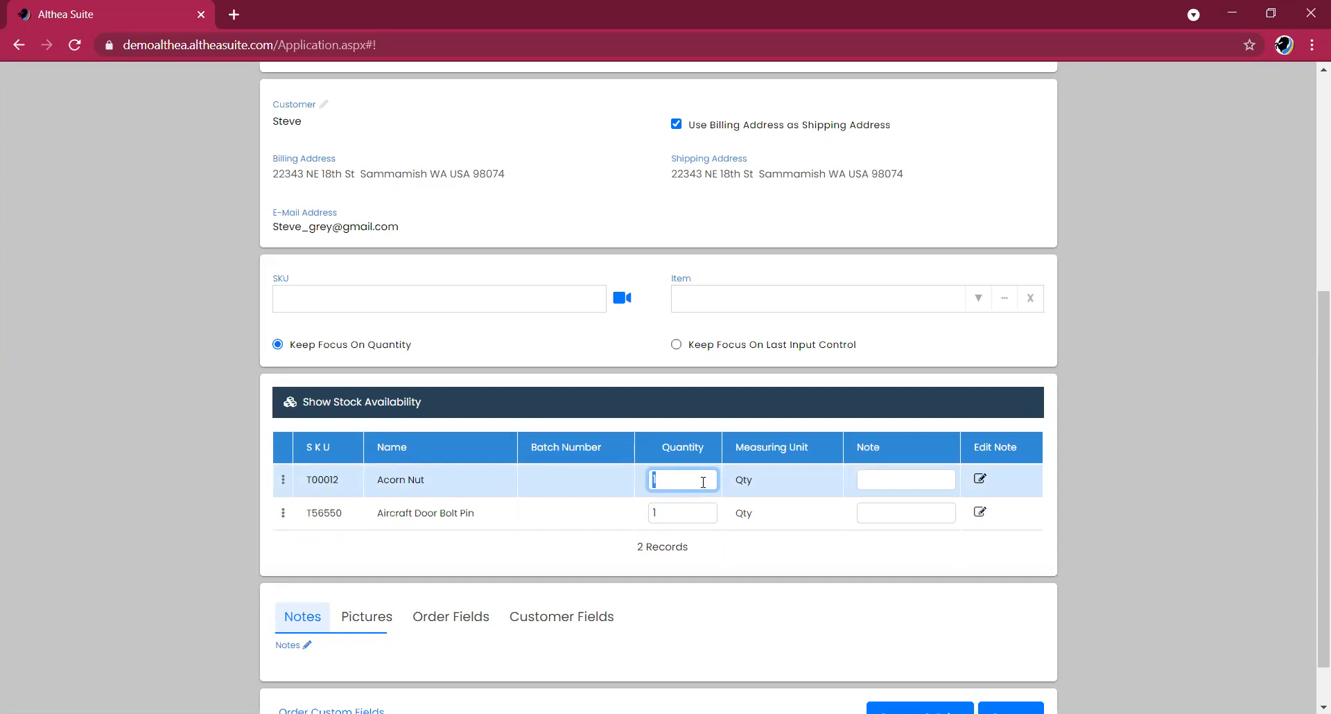
type("3")
left_click(768, 560)
scroll(768, 561, "down", 1)
scroll(768, 560, "up", 1)
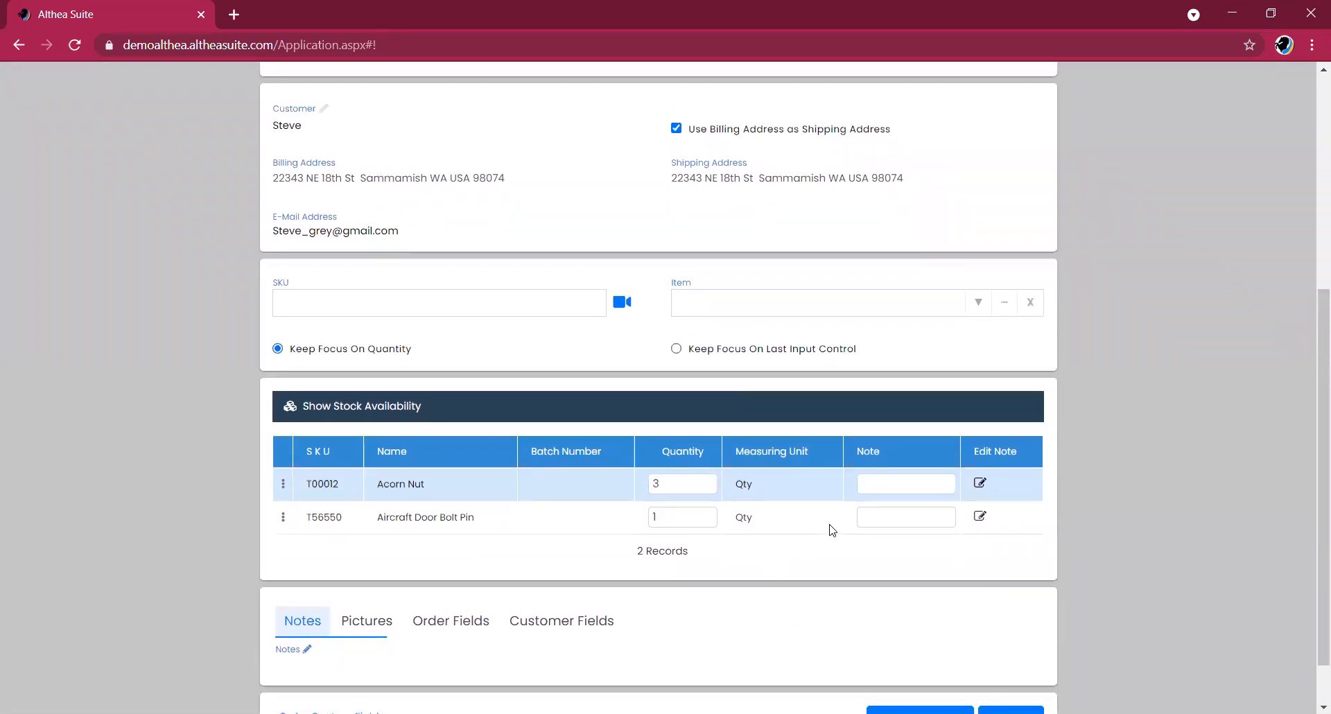
left_click(888, 485)
left_click(880, 520)
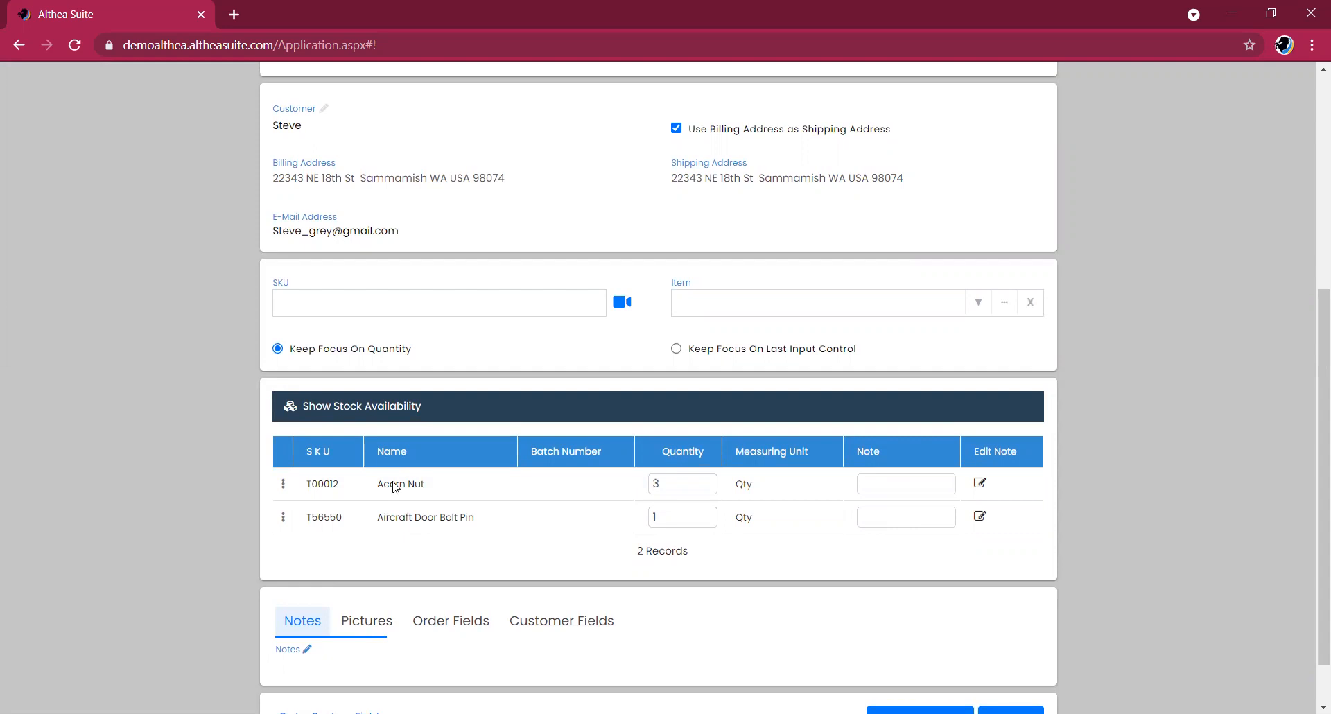
Step: Request the order's stock availability and agree to create the order
left_click(339, 415)
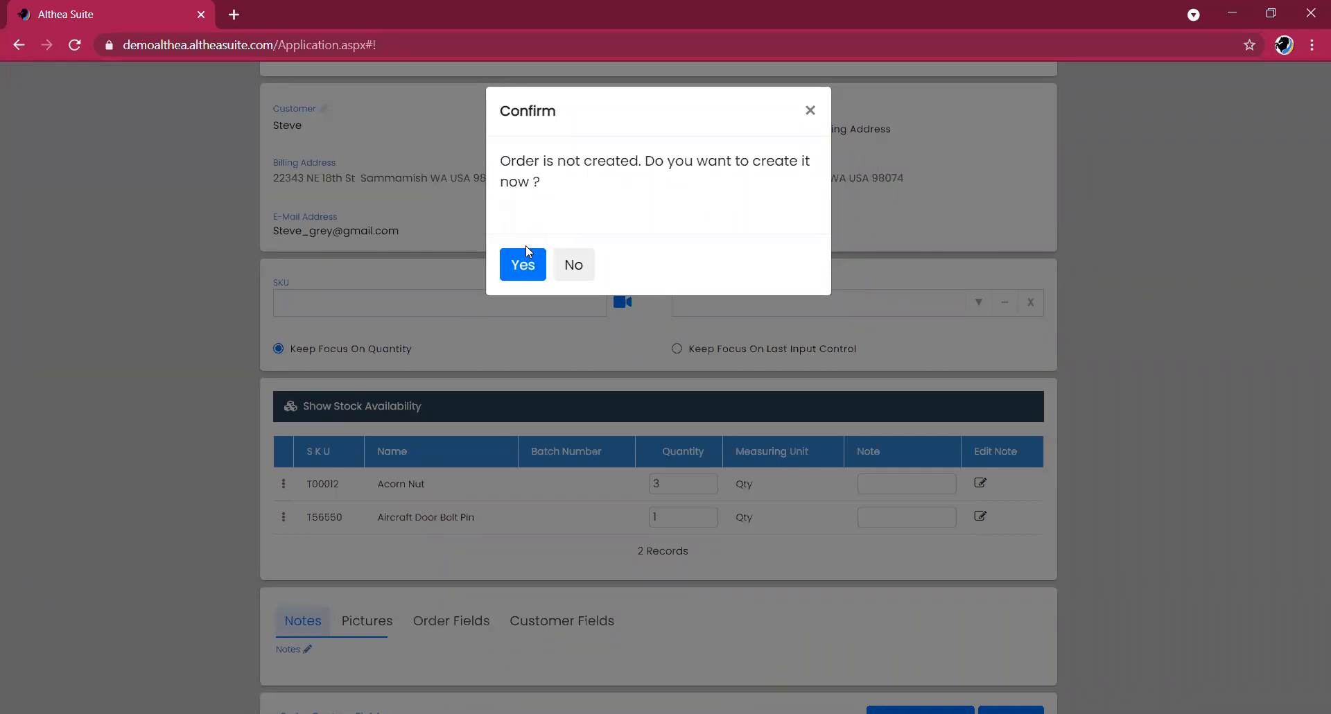
left_click(525, 267)
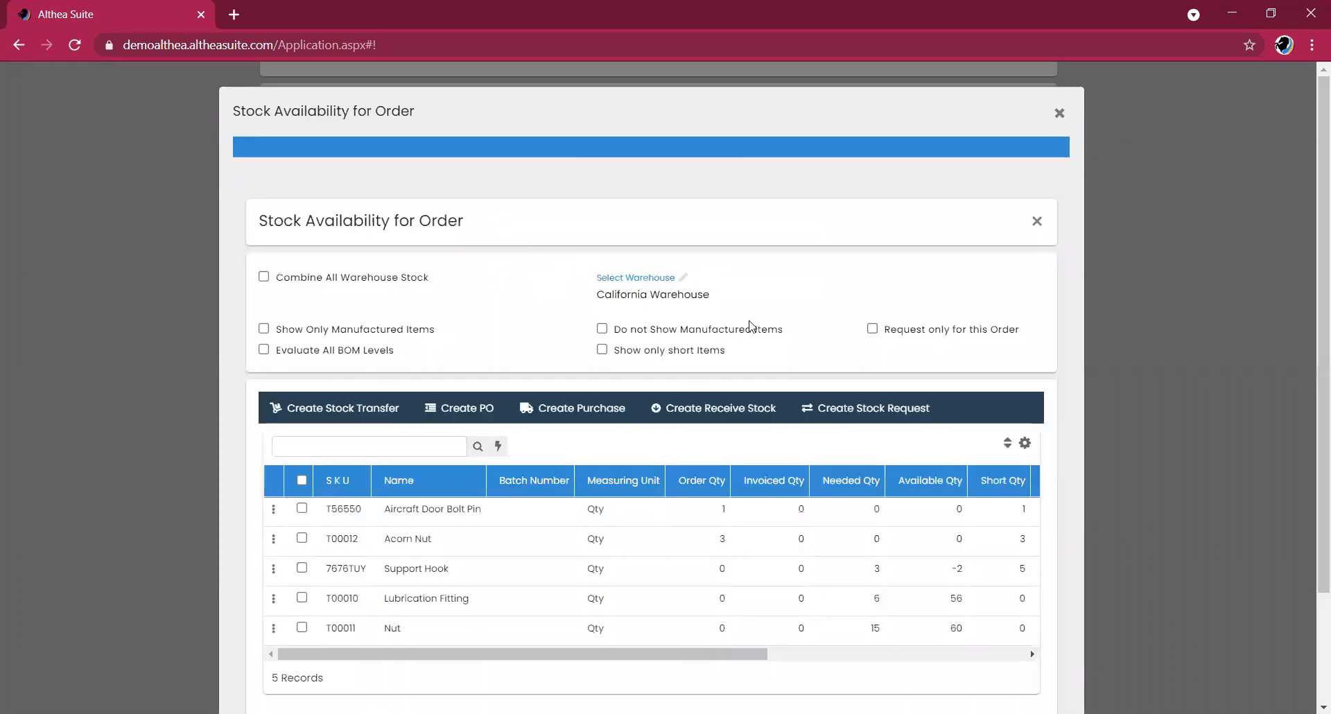
scroll(937, 346, "down", 2)
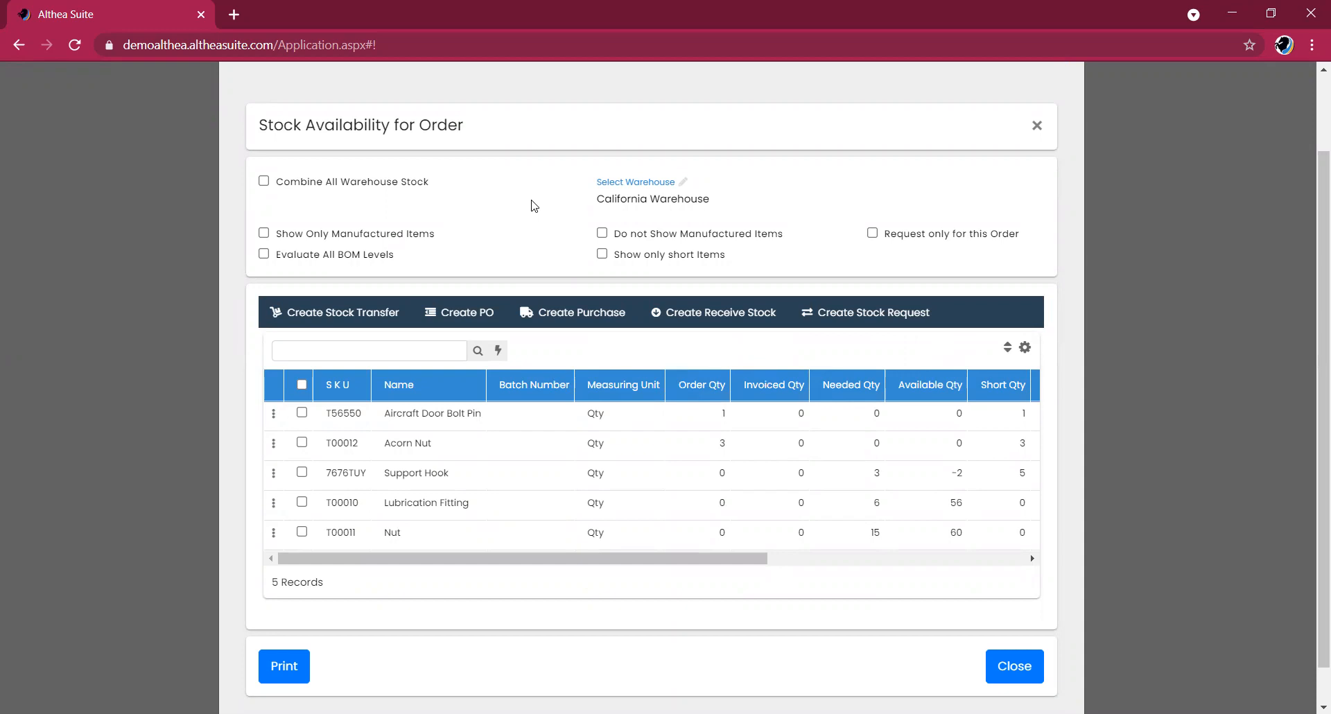
Step: Check which warehouses can be chosen for the stock availability, keeping California Warehouse
left_click(707, 200)
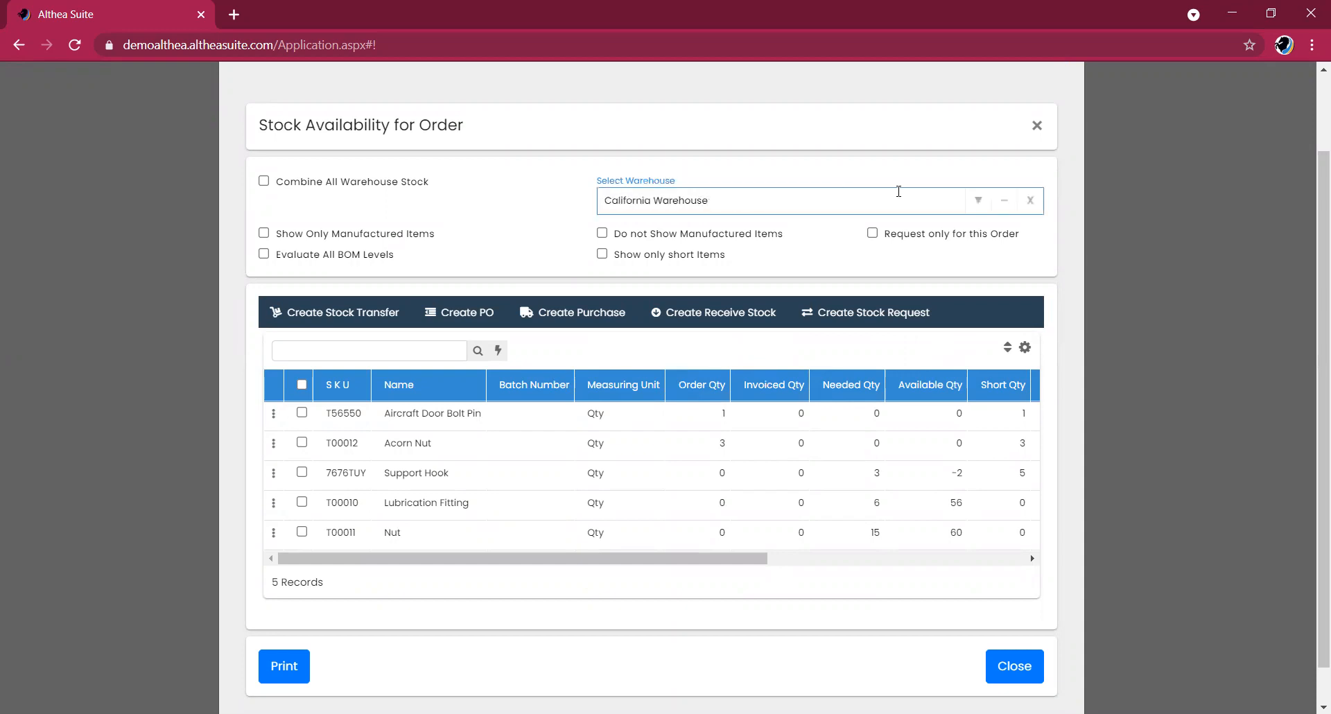
left_click(975, 201)
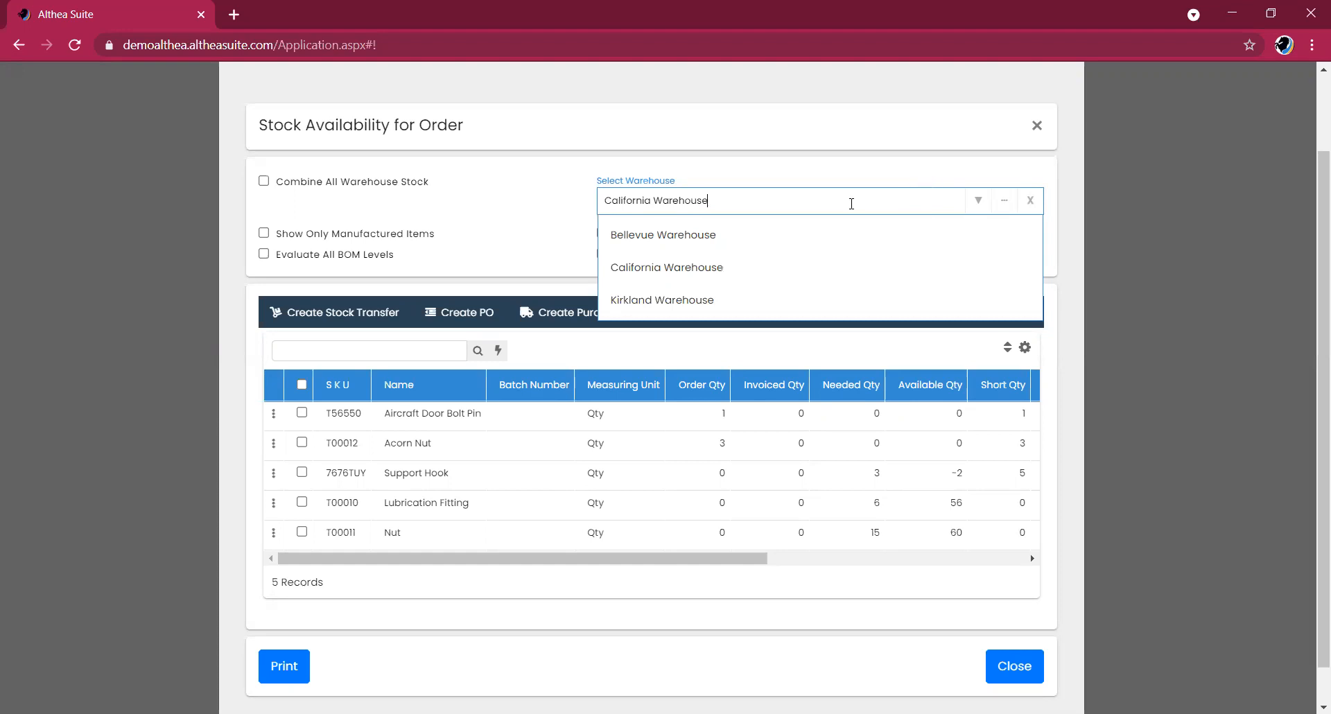
left_click(883, 172)
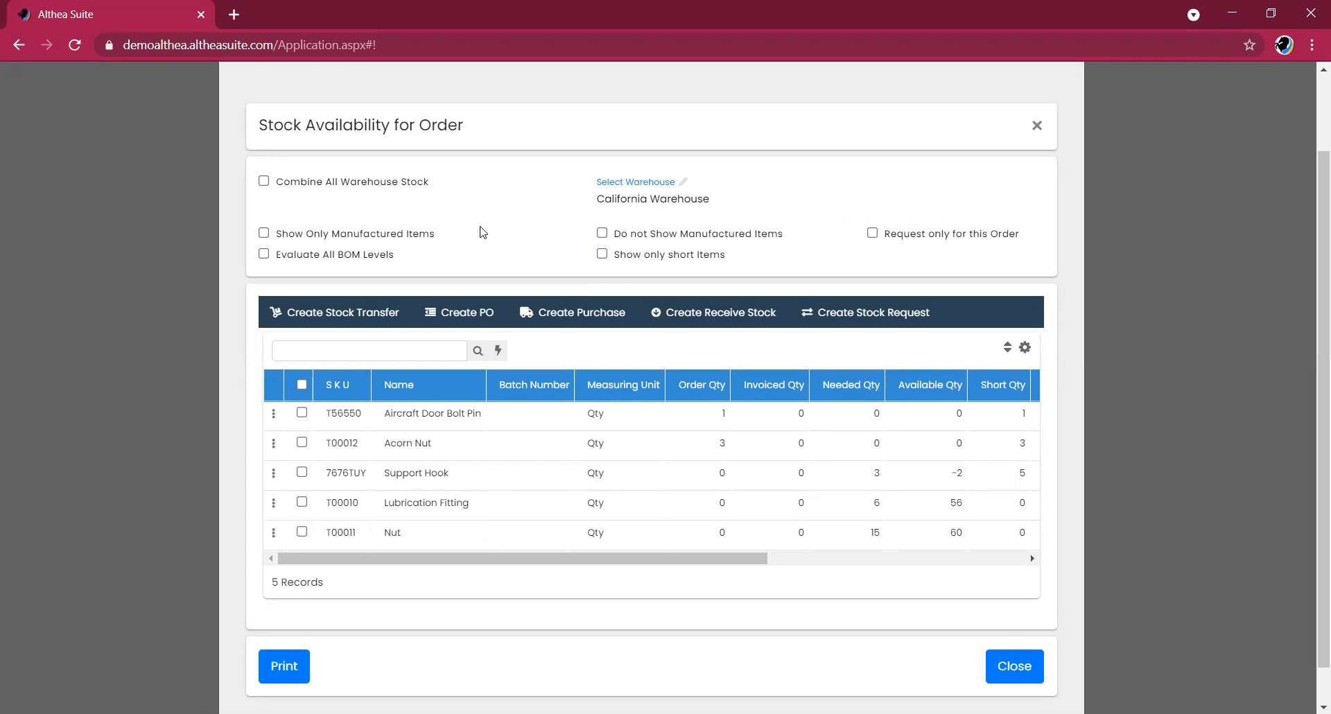
Step: View the stock list with only manufactured items and with manufactured items excluded, and clear the filter
scroll(483, 232, "down", 1)
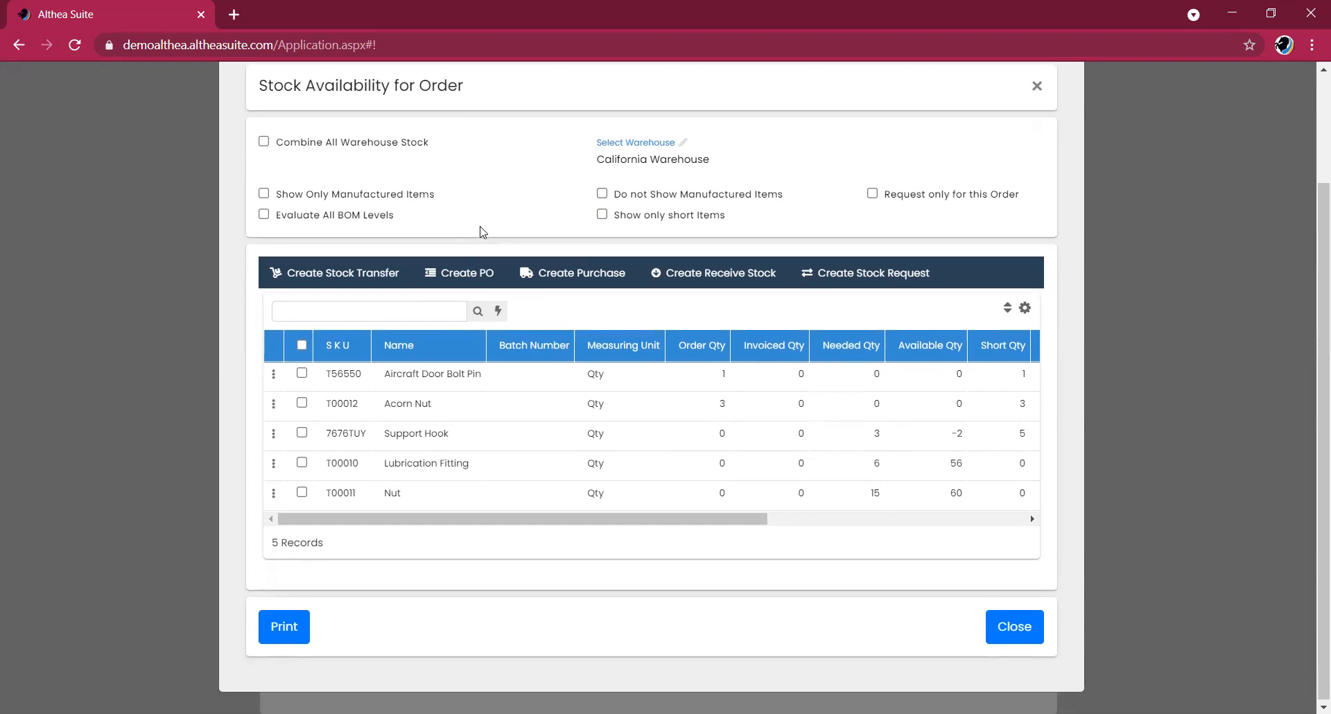
left_click(265, 194)
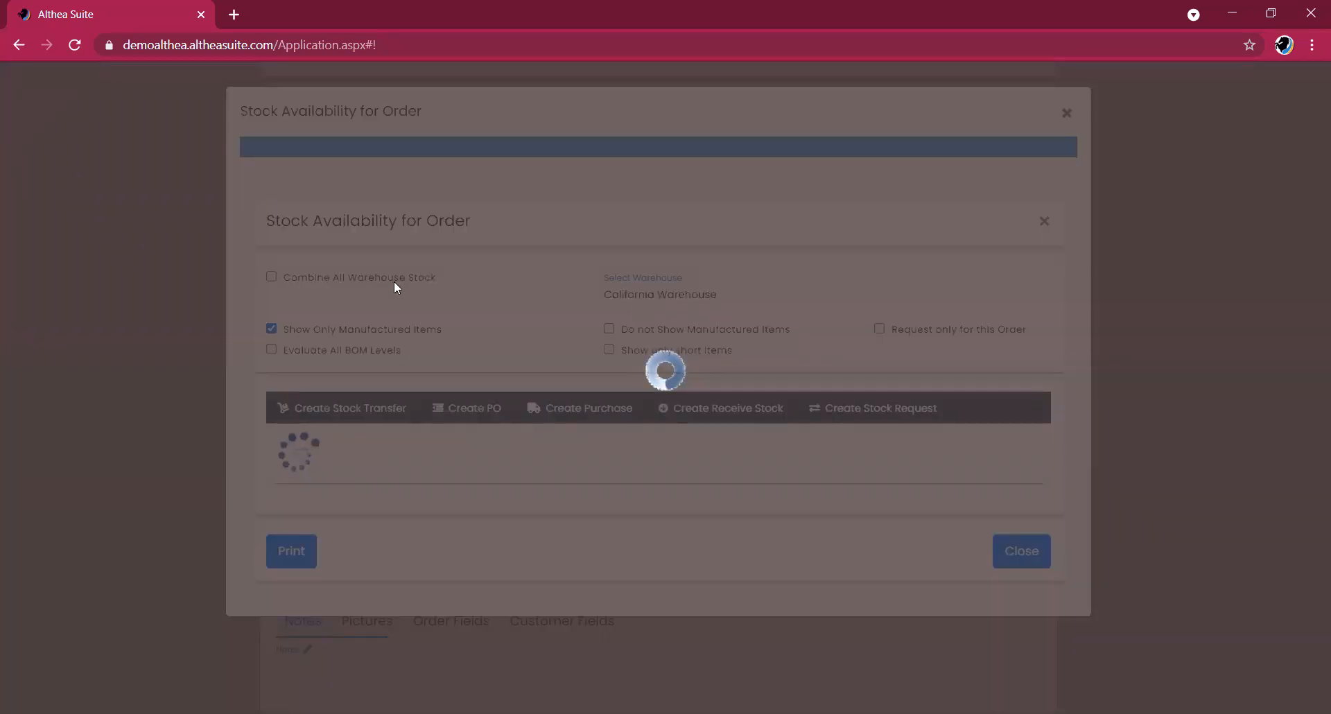
scroll(577, 337, "down", 1)
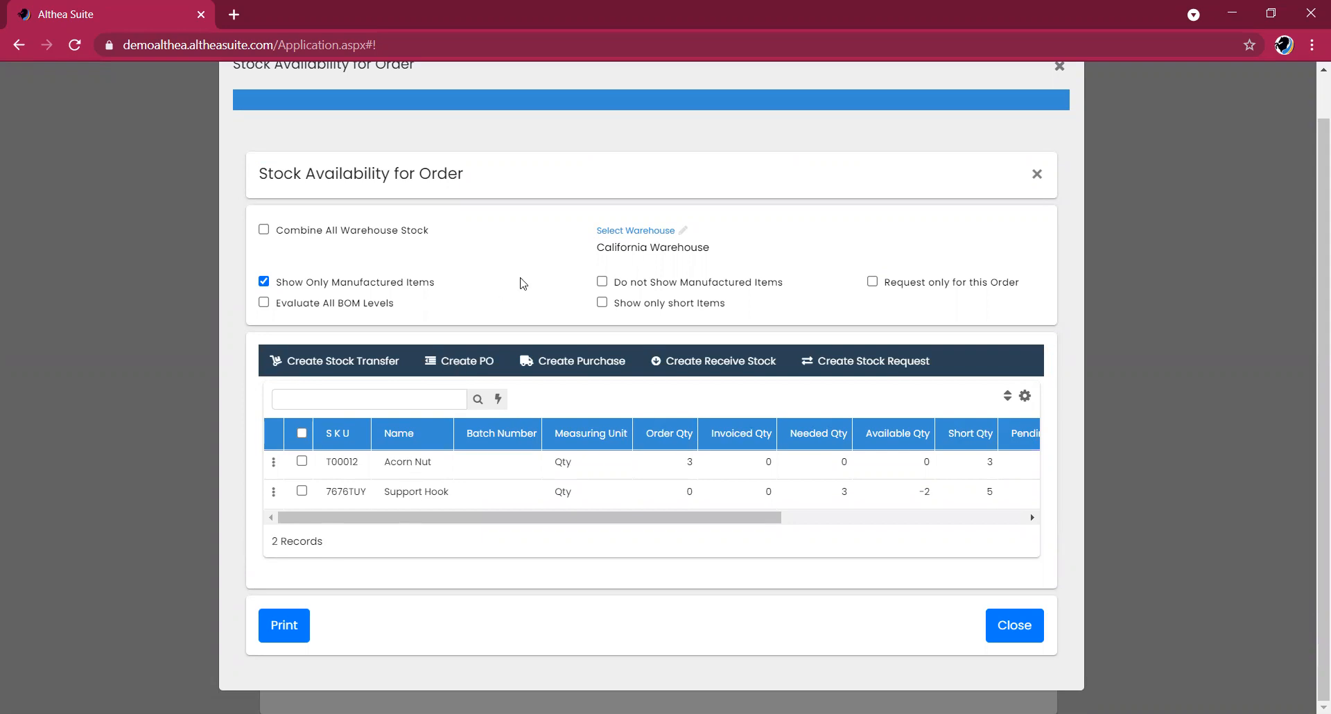
left_click(602, 281)
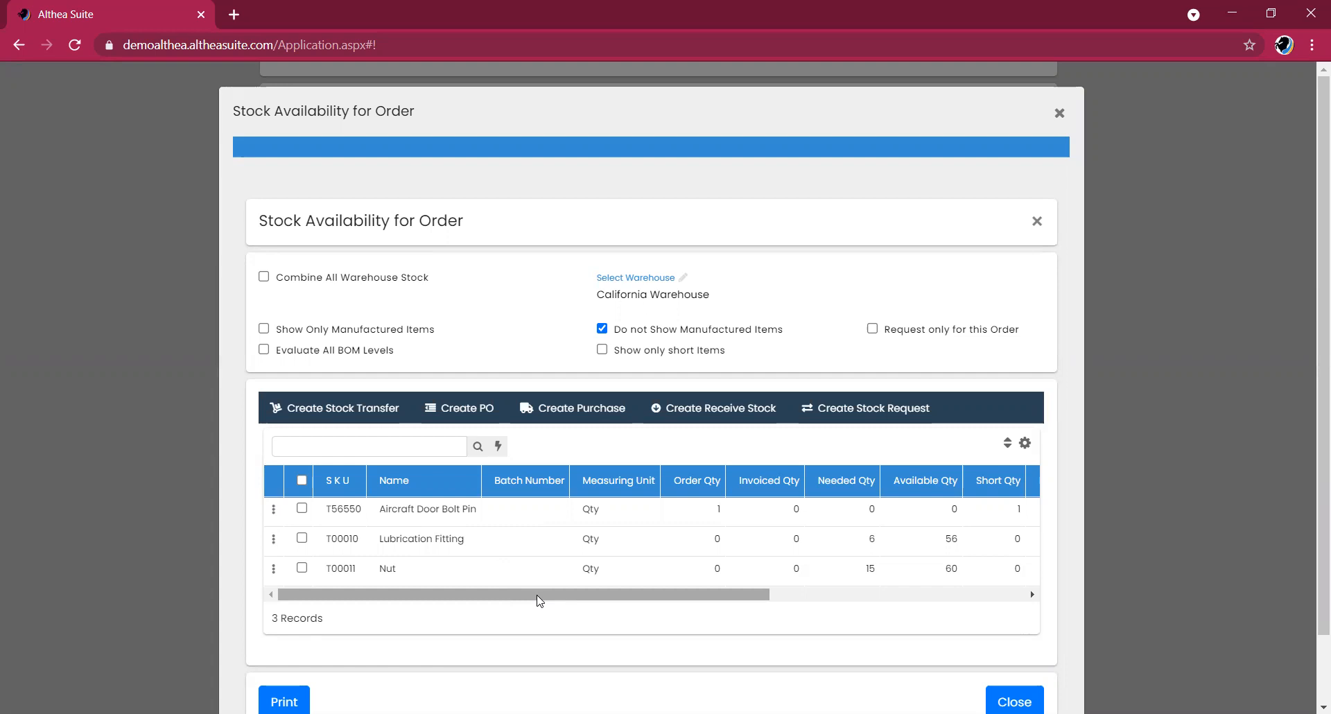
left_click_drag(540, 601, 559, 601)
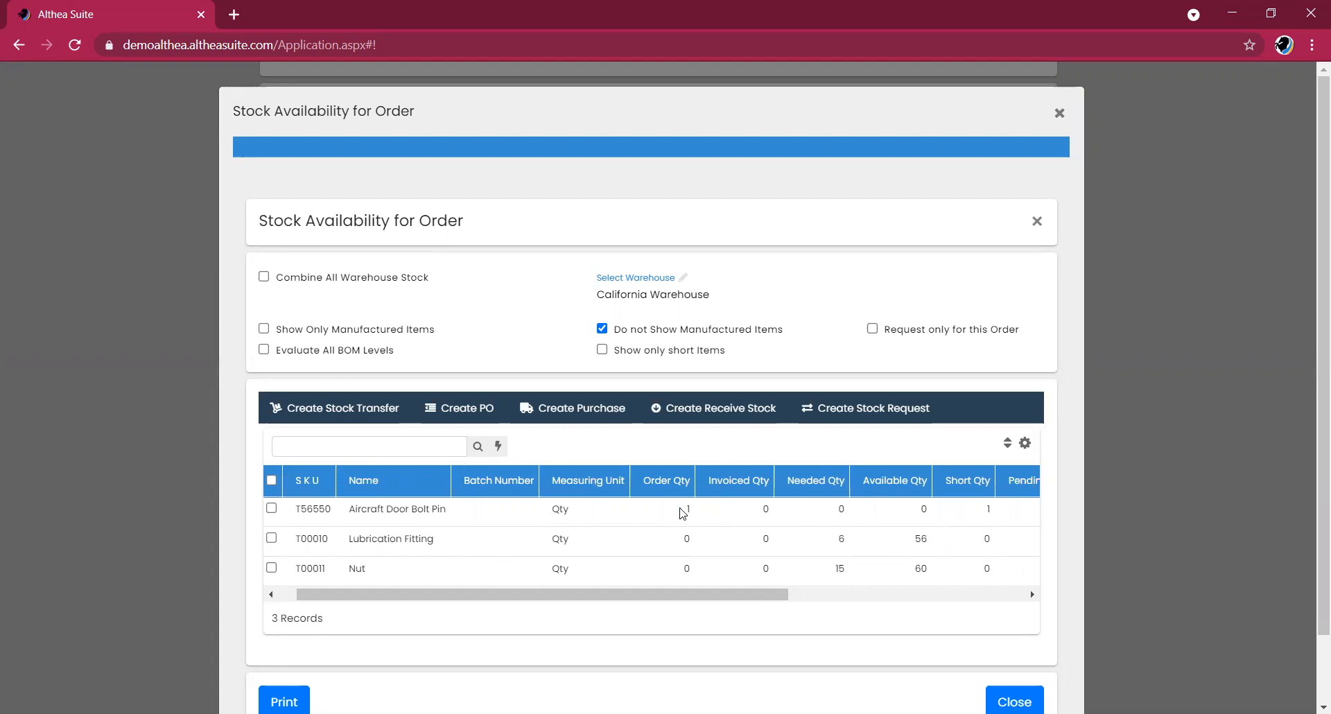
left_click(602, 330)
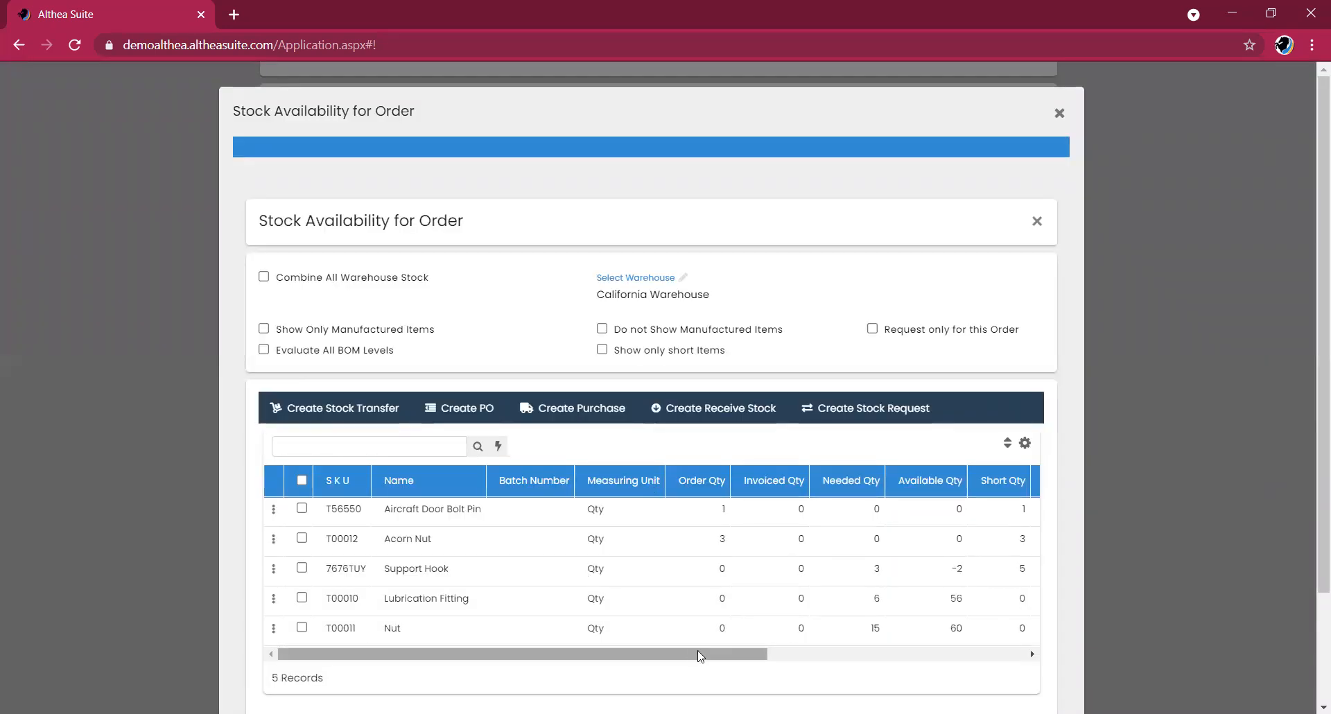
Step: Examine each item's order, needed, available, short, pending PO, pending stock transfer and final short quantities across the stock table
left_click_drag(671, 655, 776, 655)
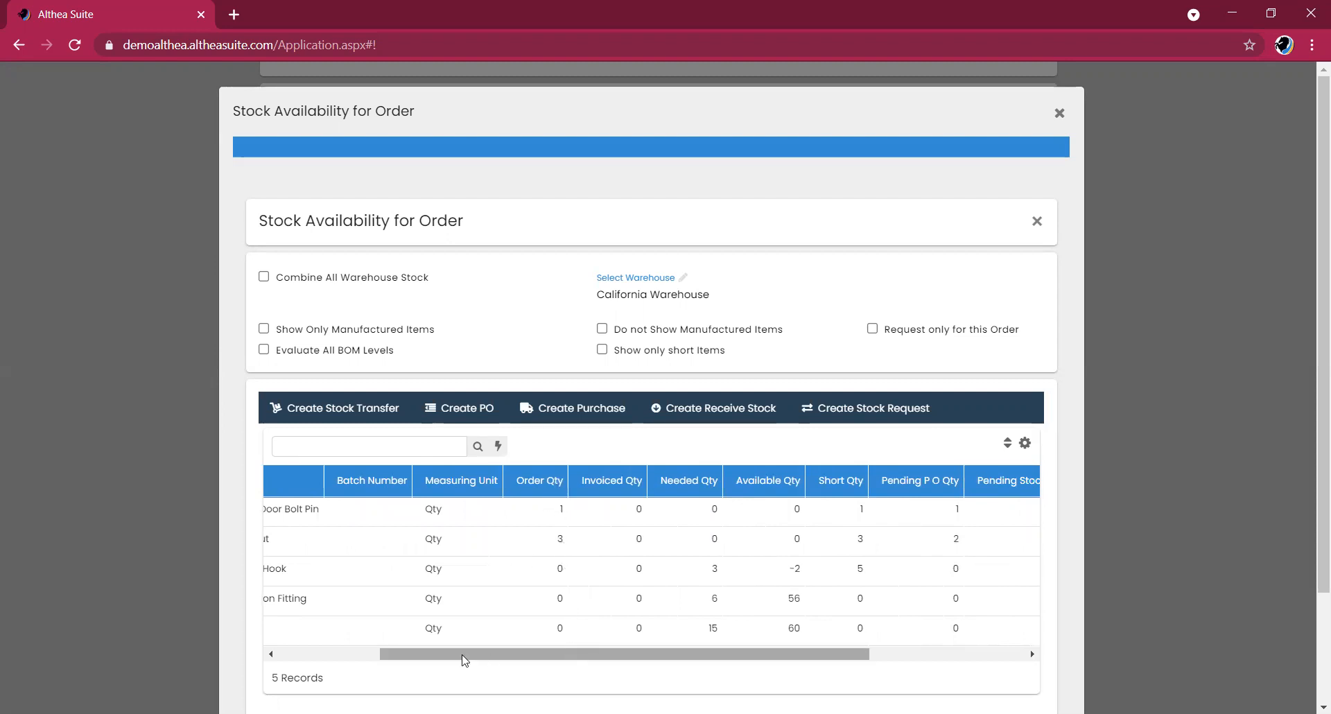
left_click_drag(460, 655, 370, 653)
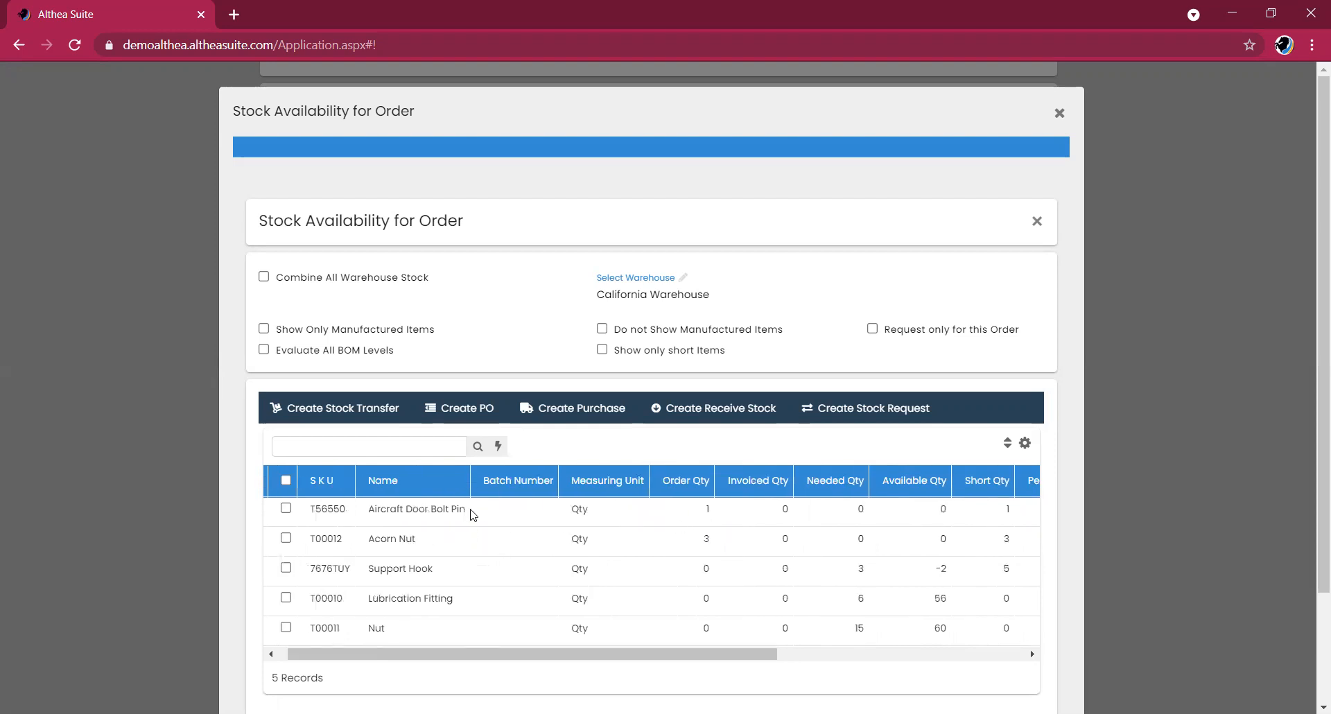
left_click_drag(645, 655, 787, 645)
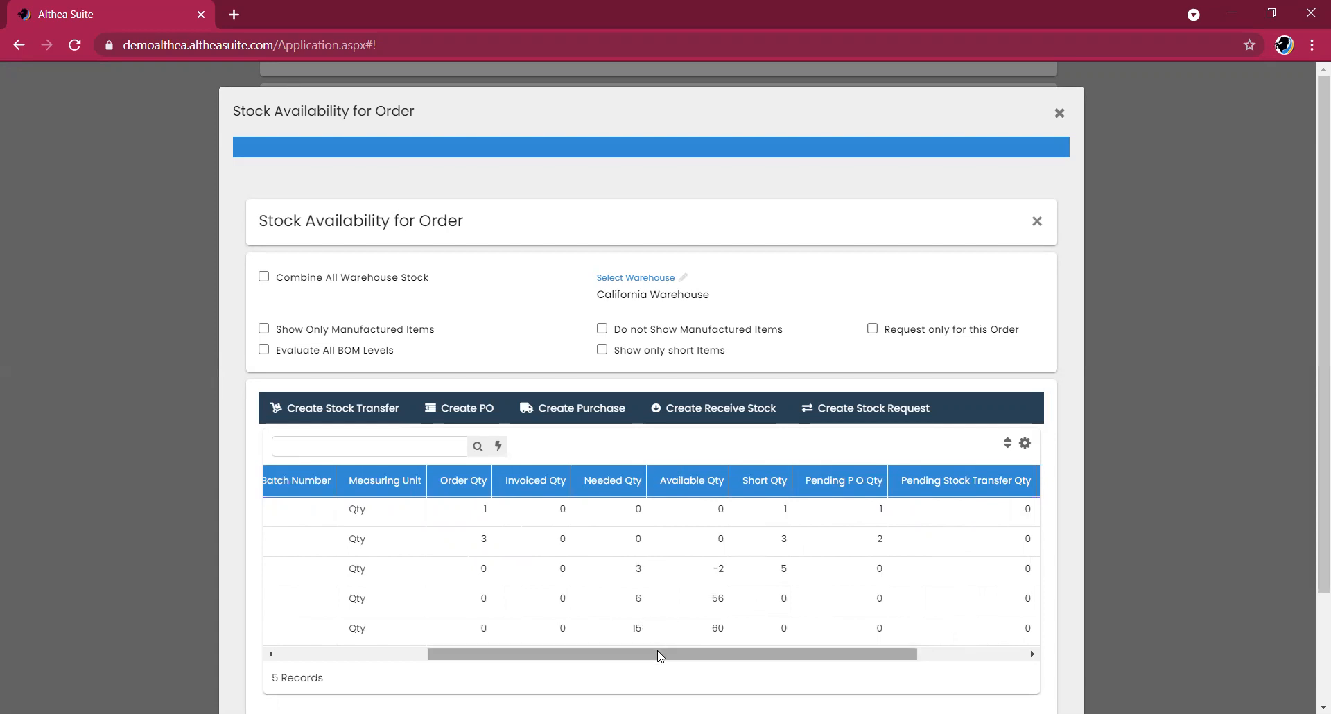
left_click_drag(657, 652, 735, 655)
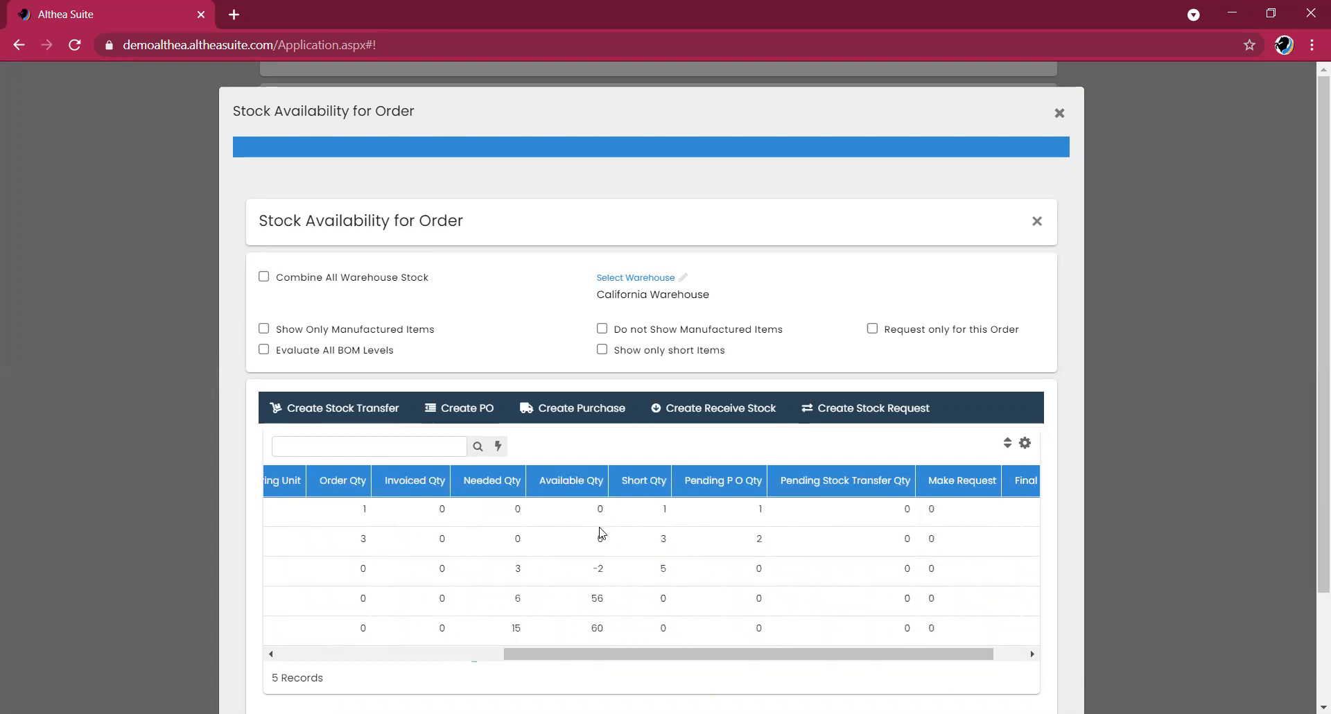
left_click_drag(583, 651, 352, 633)
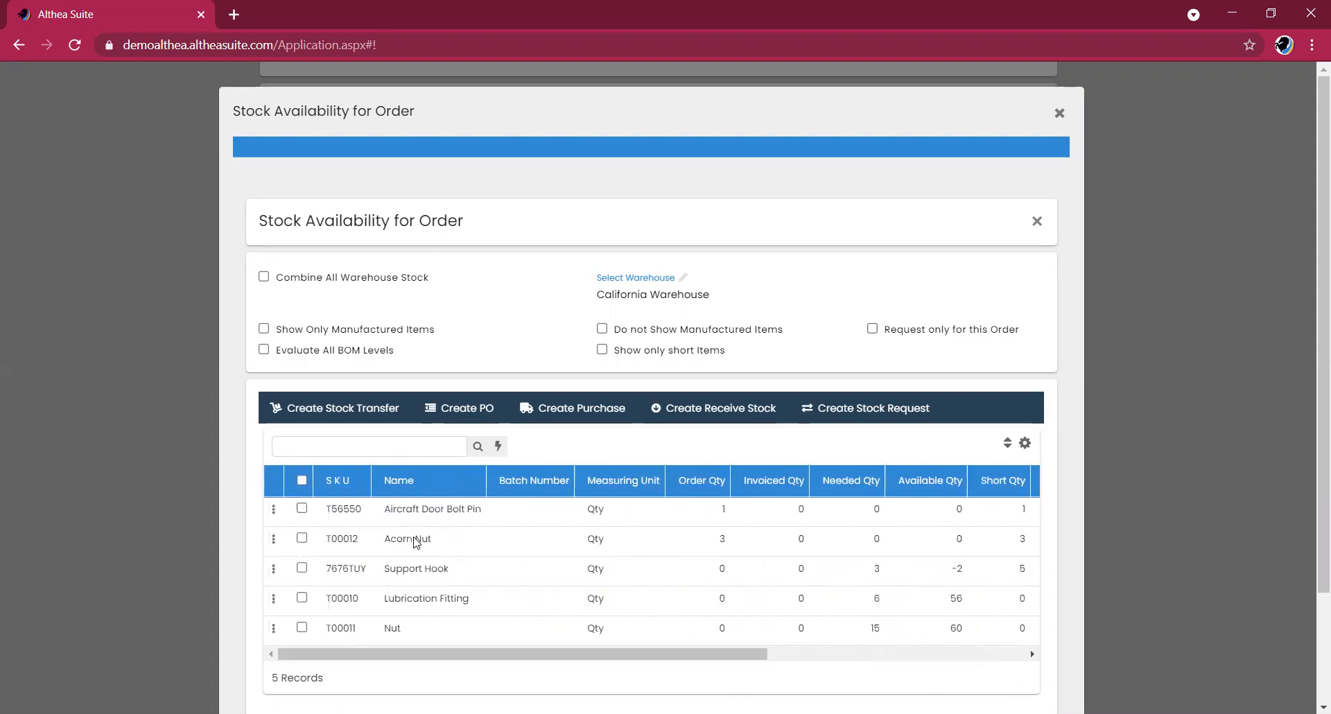
left_click_drag(397, 644, 352, 641)
left_click(431, 584)
left_click_drag(483, 653, 502, 653)
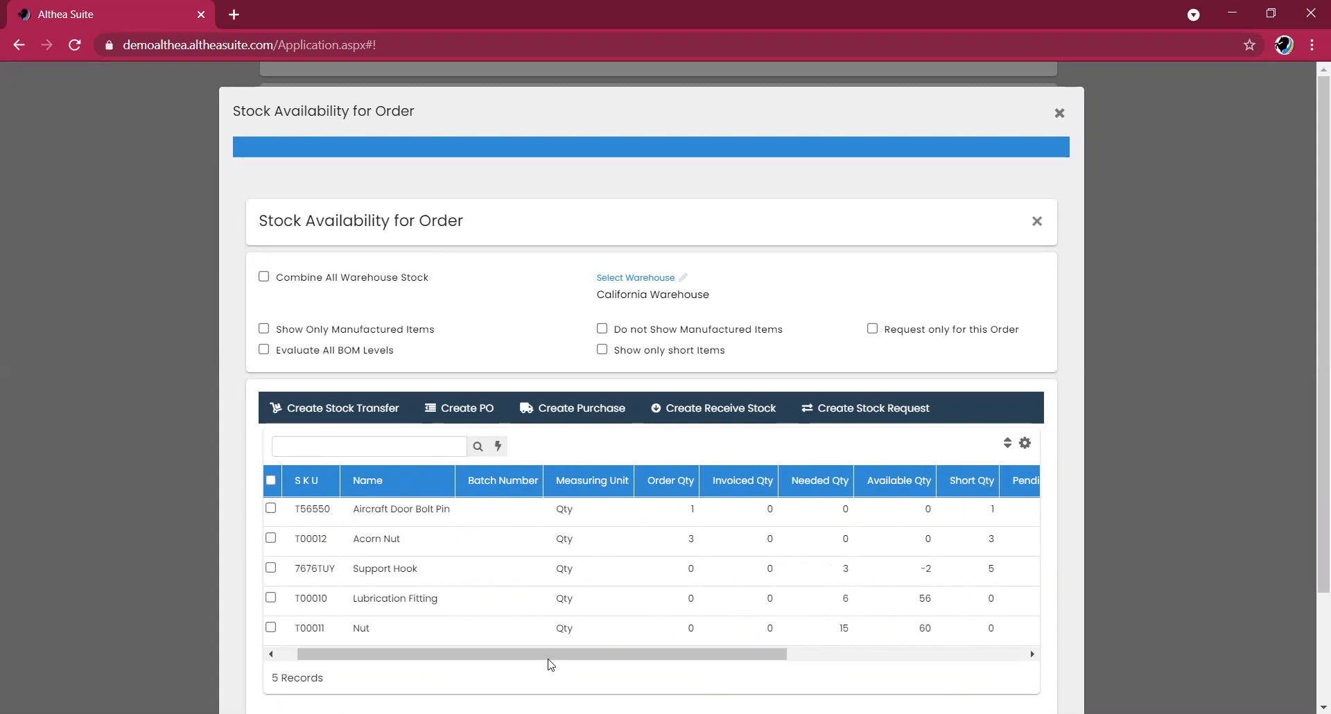
left_click_drag(555, 657, 678, 658)
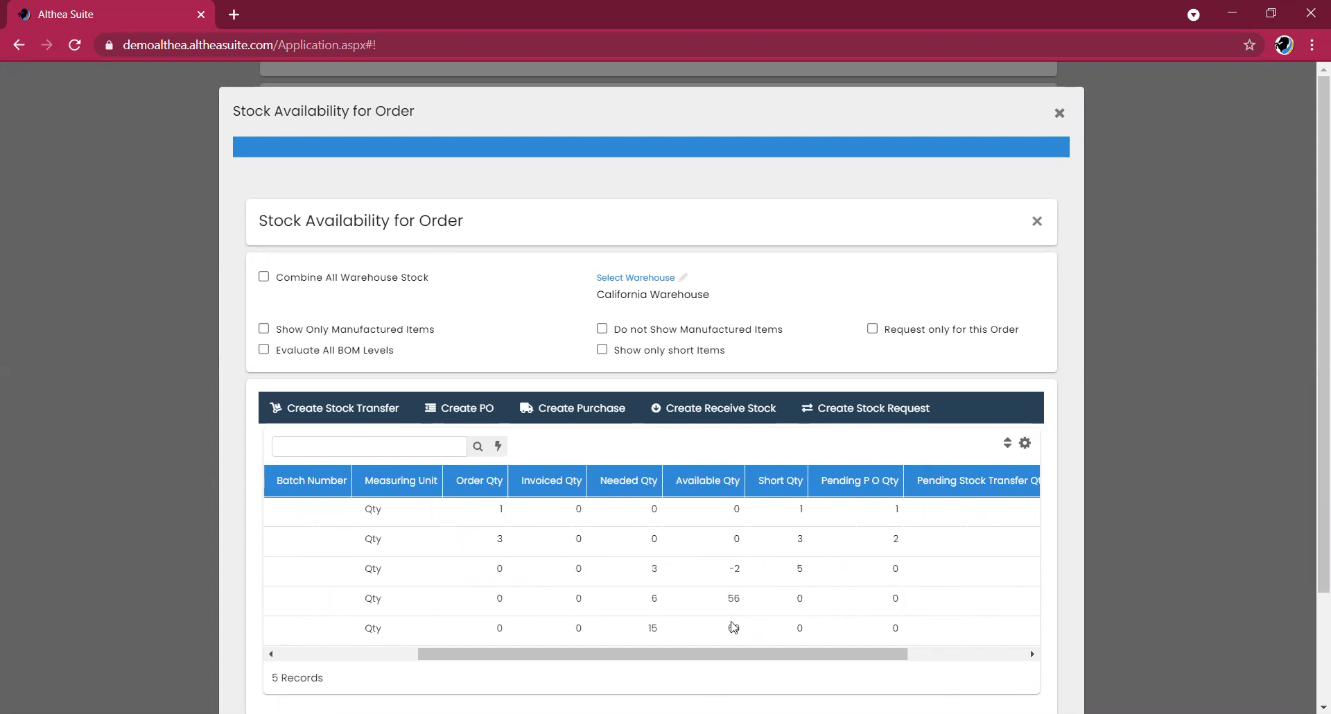
left_click_drag(742, 650, 839, 642)
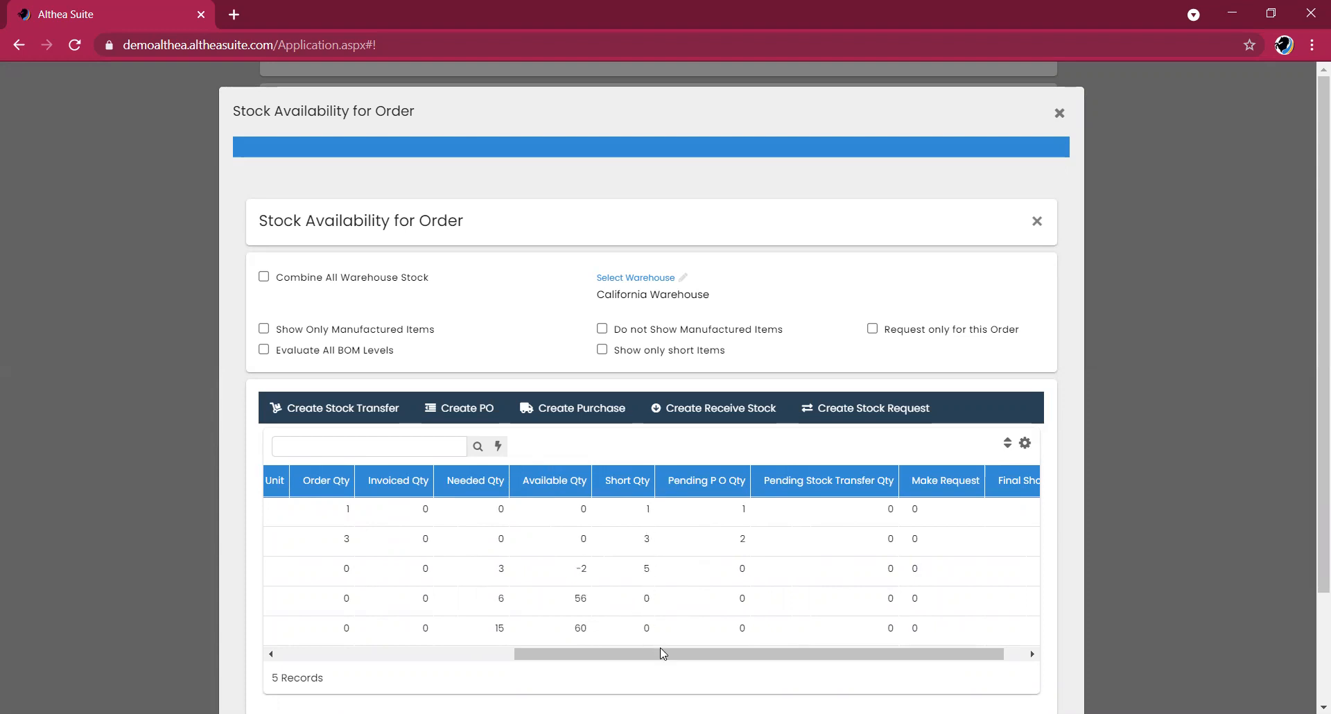
left_click_drag(663, 654, 704, 658)
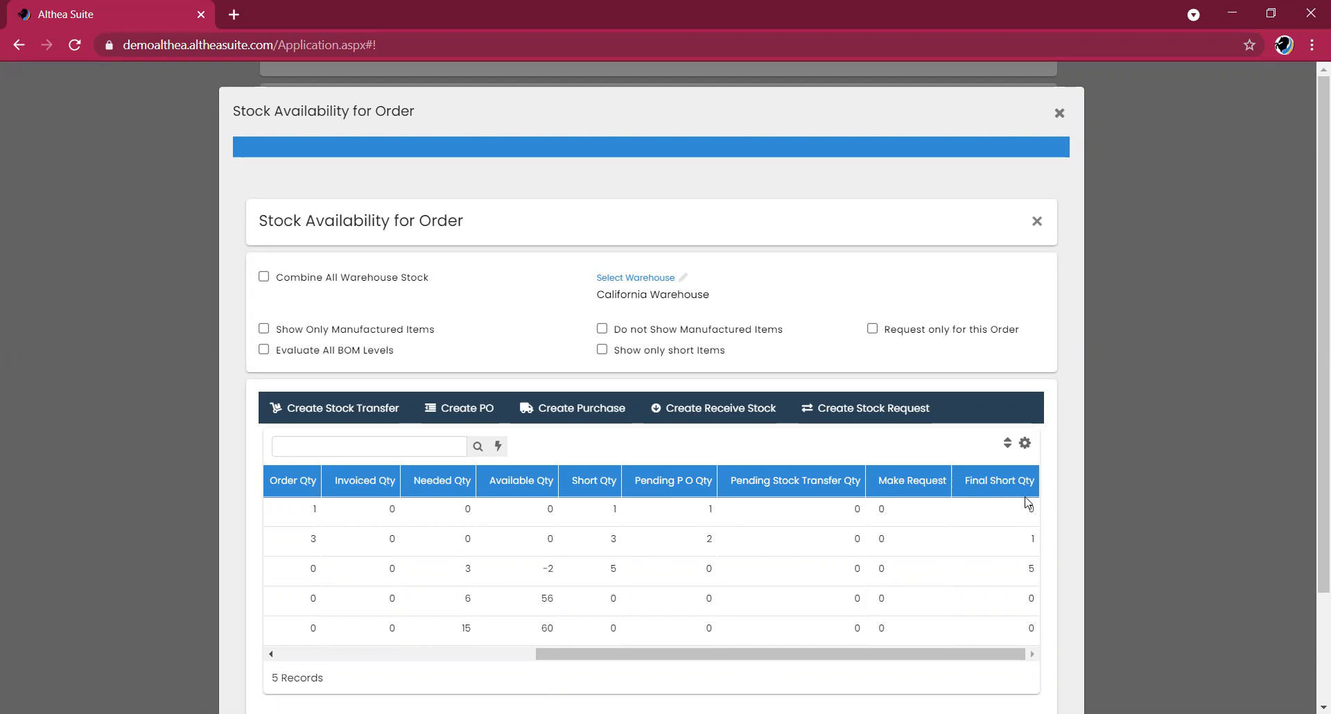
Step: Turn on Request only for this Order and review the quantity columns of the stock table
left_click(873, 330)
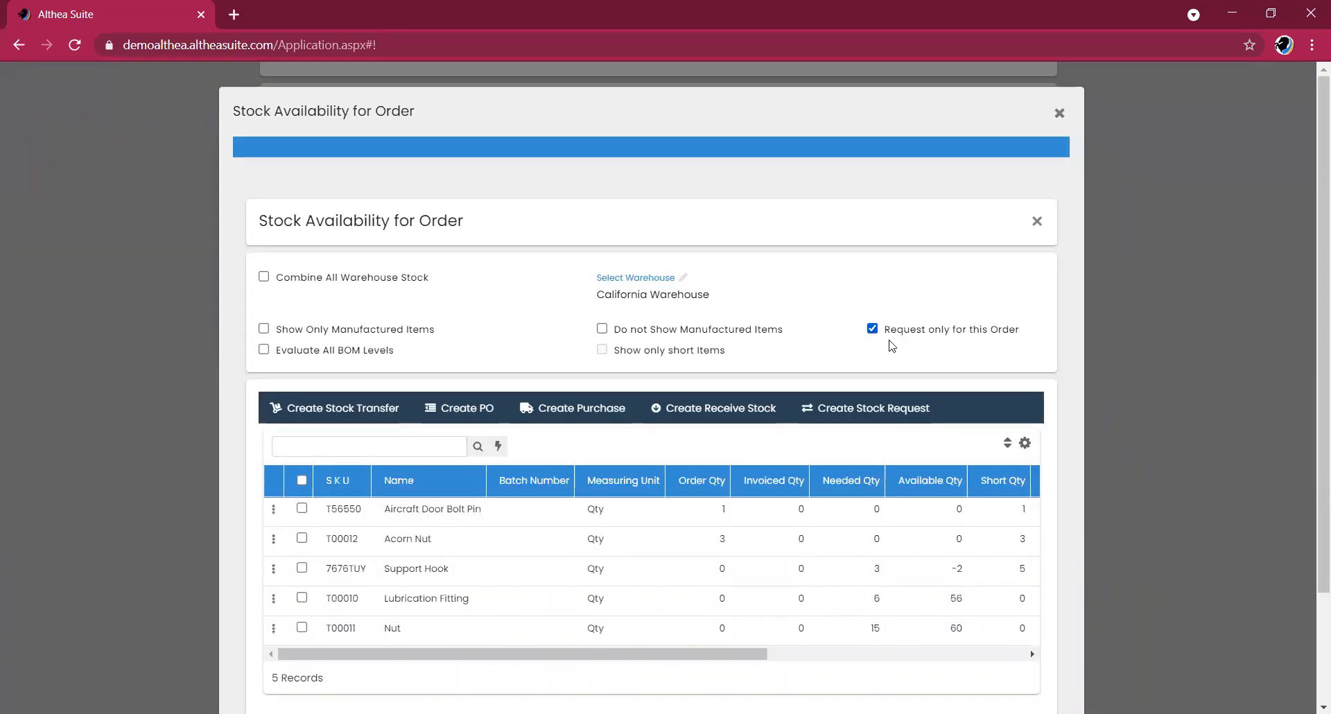
left_click_drag(742, 657, 1009, 652)
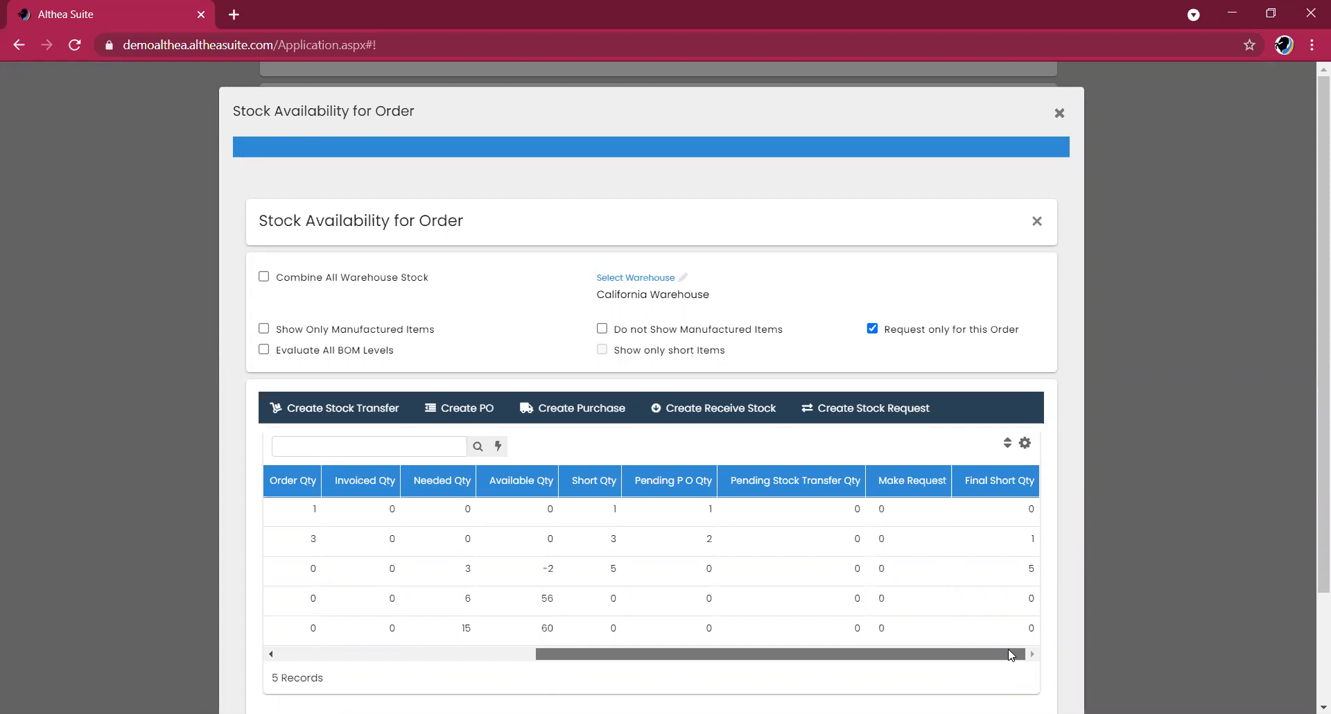
left_click_drag(1004, 650, 902, 656)
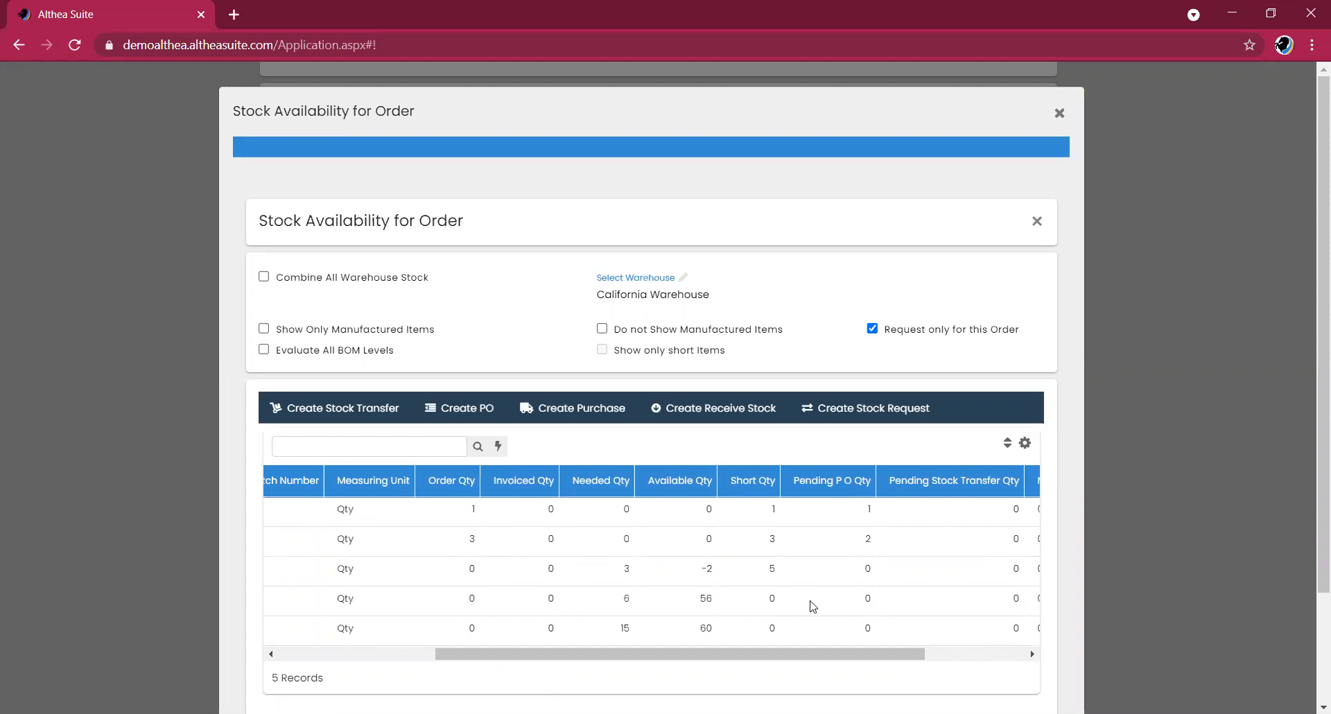
left_click_drag(736, 656, 434, 648)
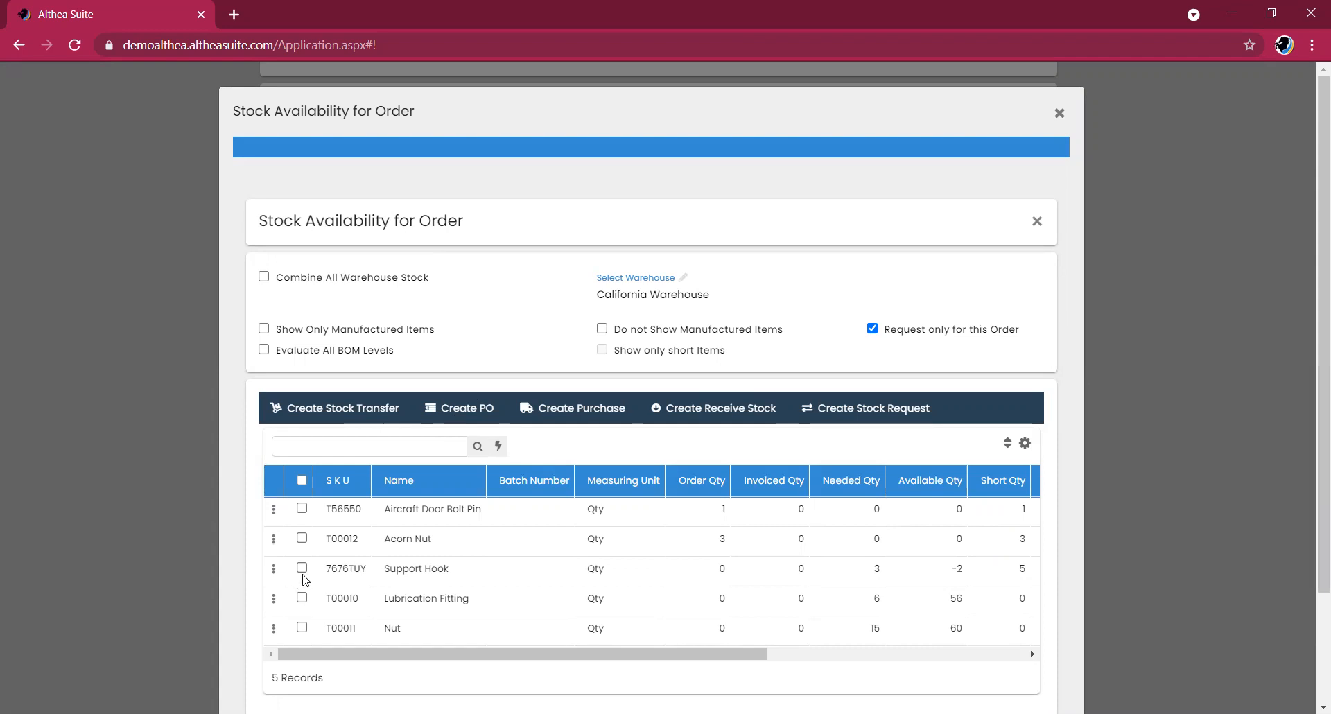
left_click(302, 599)
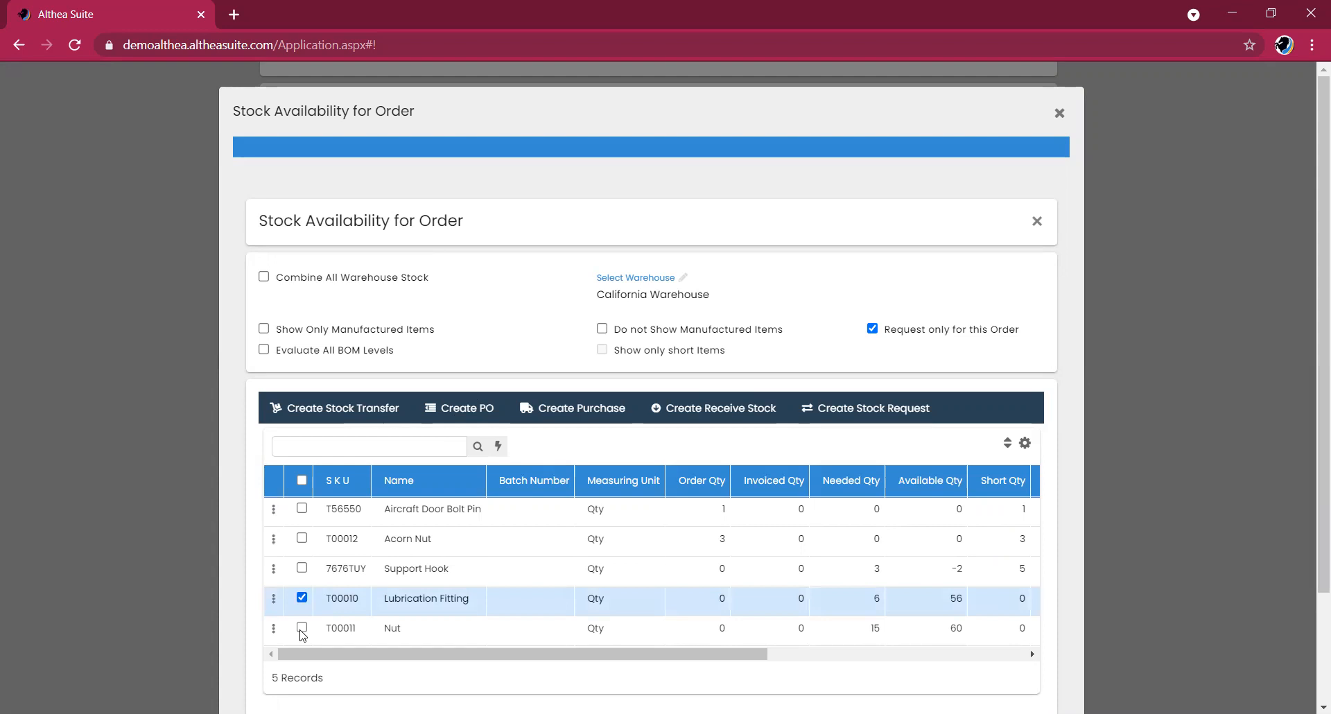
left_click(302, 631)
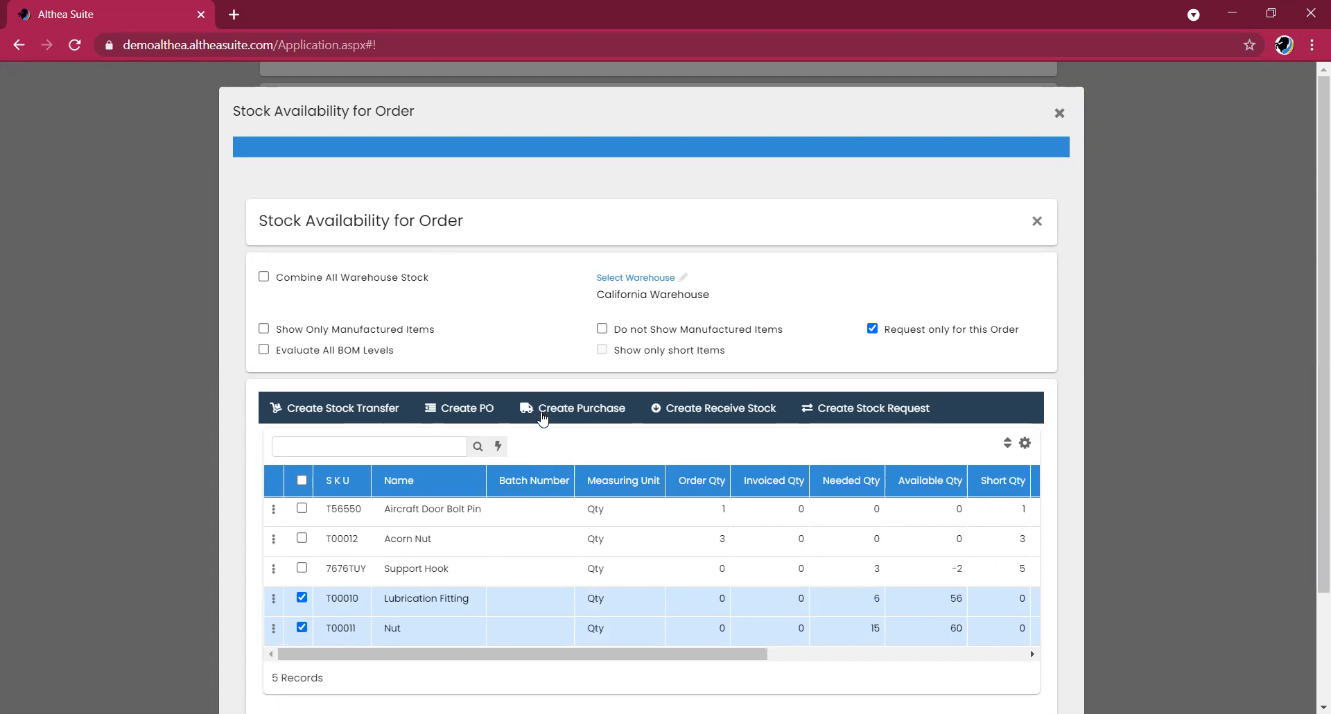
left_click(302, 598)
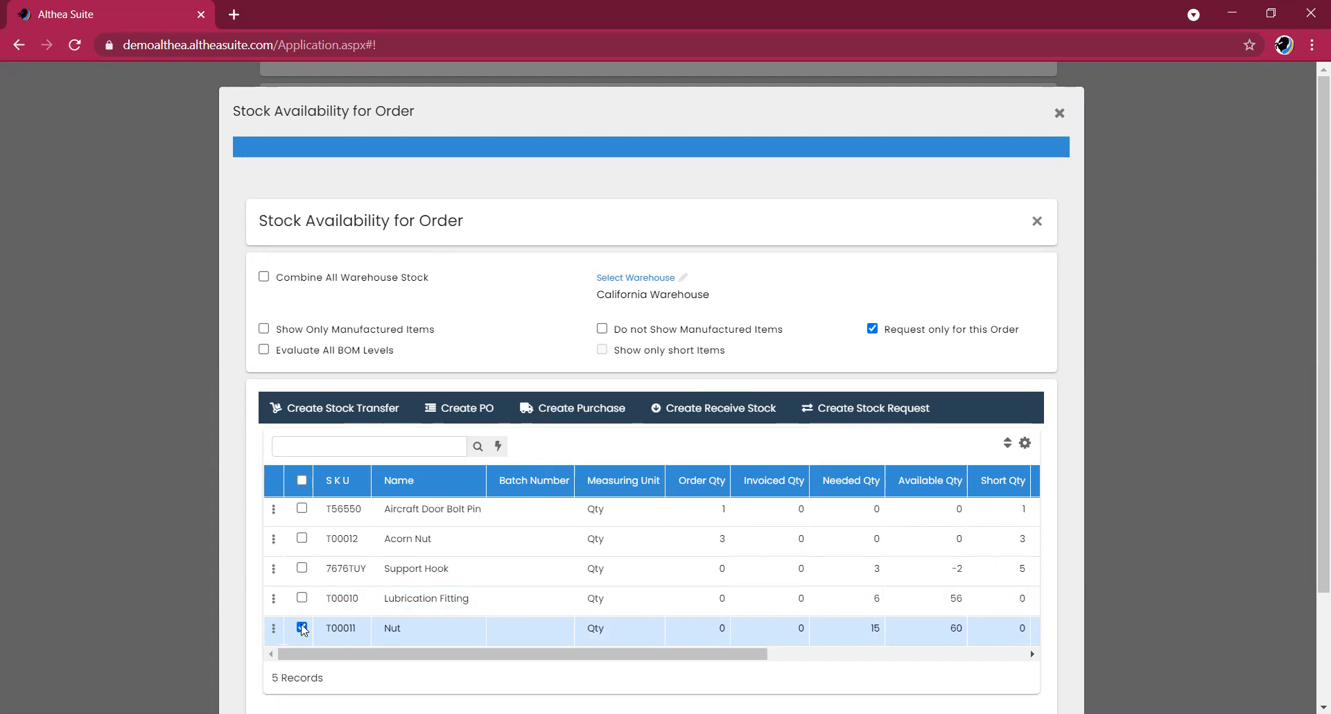
left_click(302, 628)
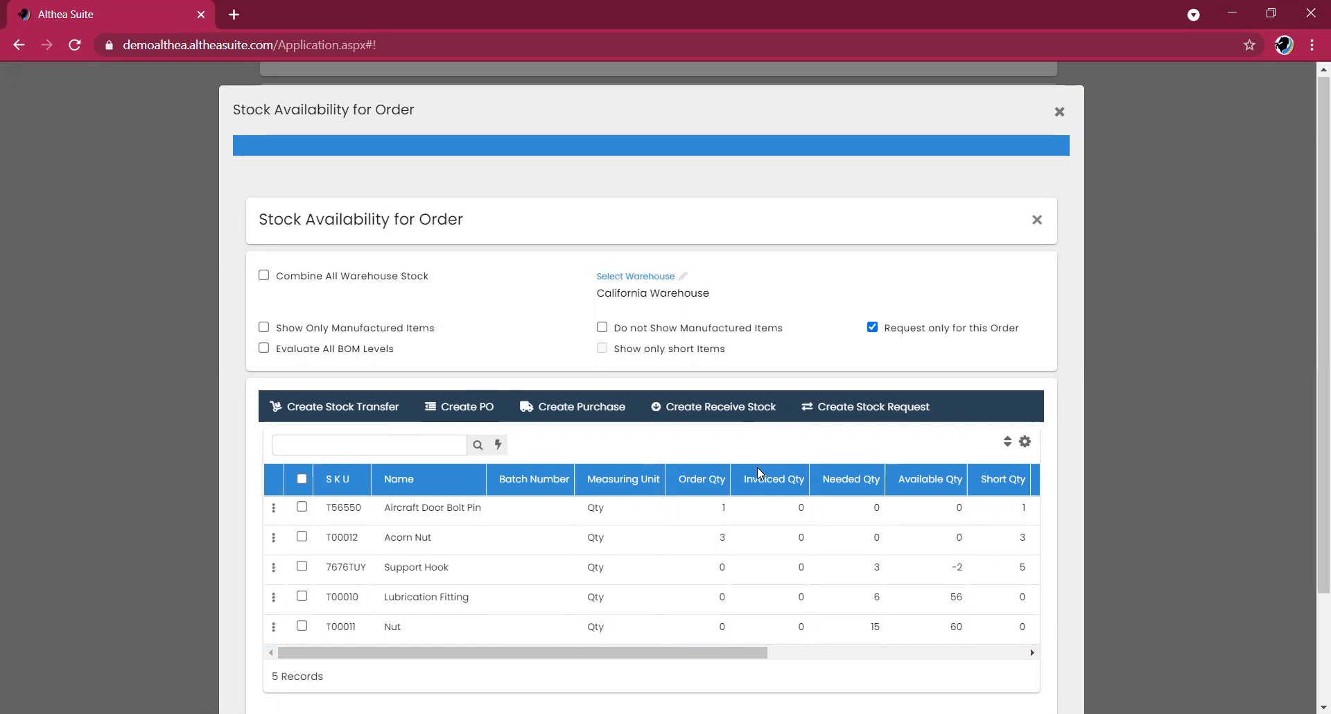
Step: Close the stock availability check and return to the order form's additional details
scroll(760, 473, "down", 2)
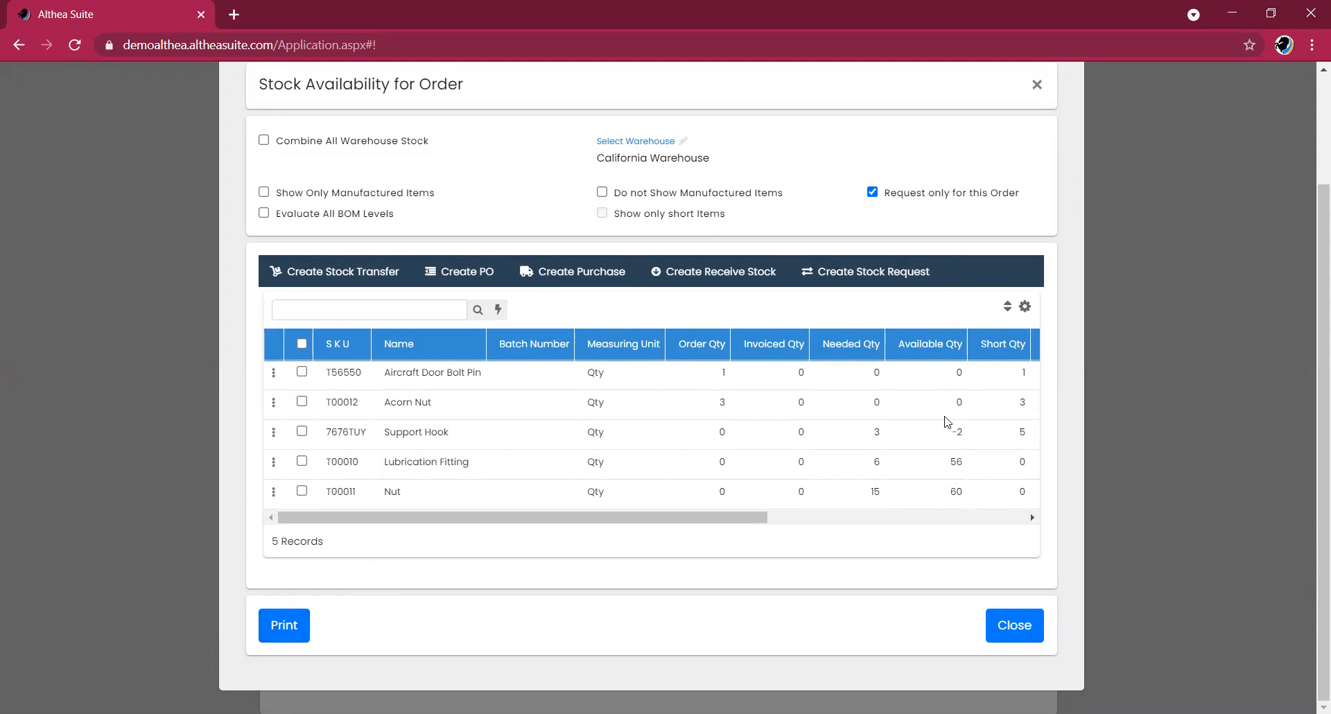
left_click(1013, 624)
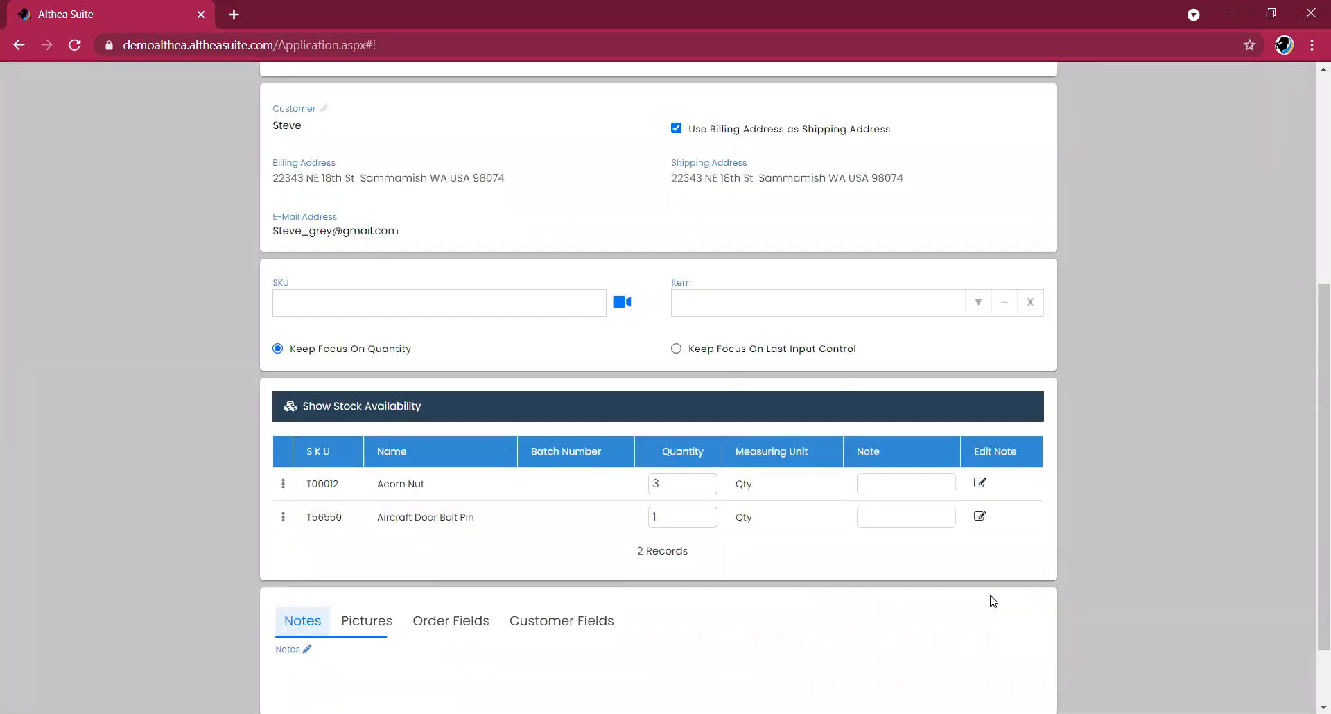
scroll(967, 559, "down", 2)
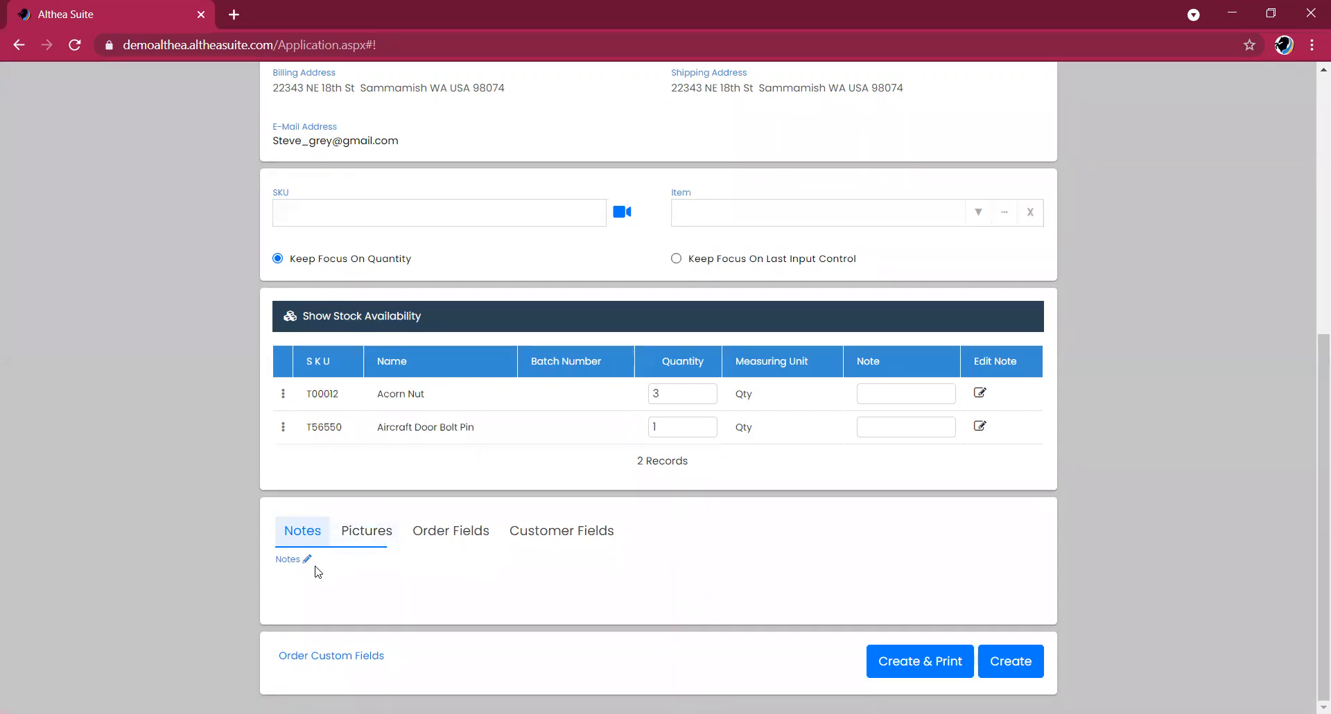
Step: Look through the order's Pictures, Order Fields and Customer Fields sections, including the option to share a picture with the customer
left_click(363, 538)
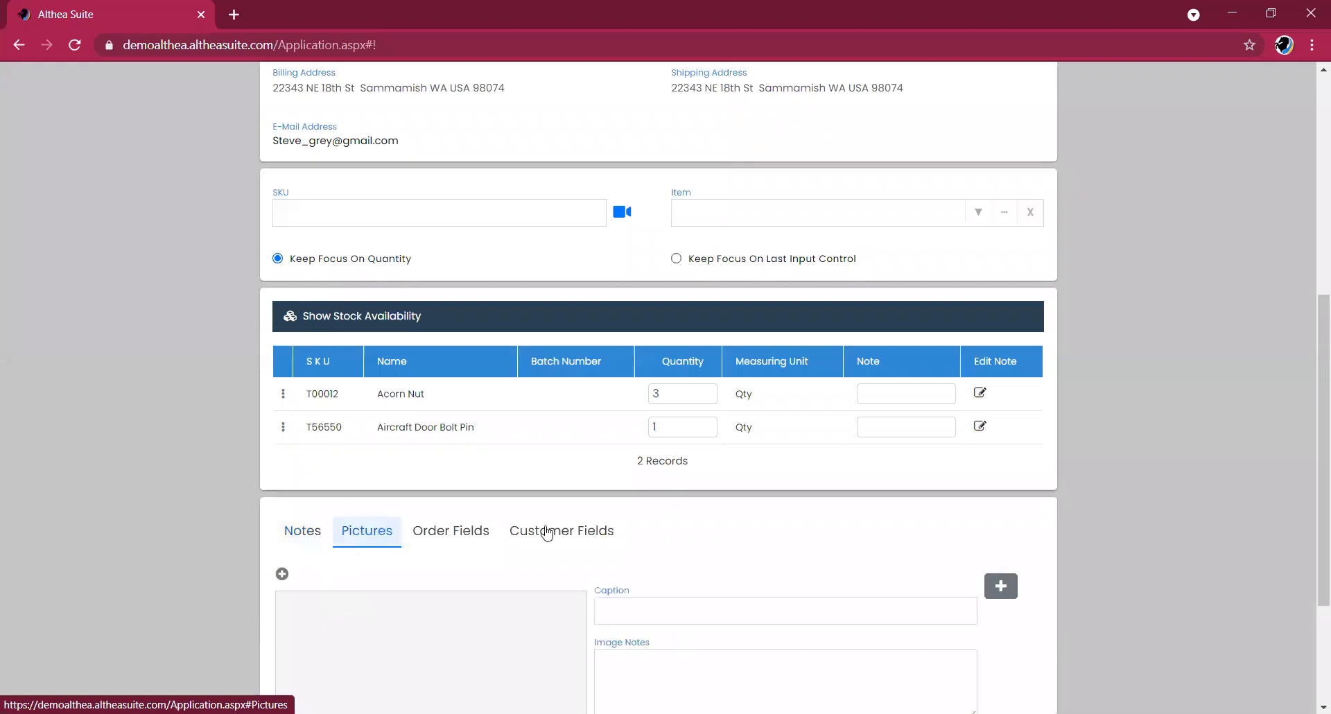
scroll(544, 532, "down", 2)
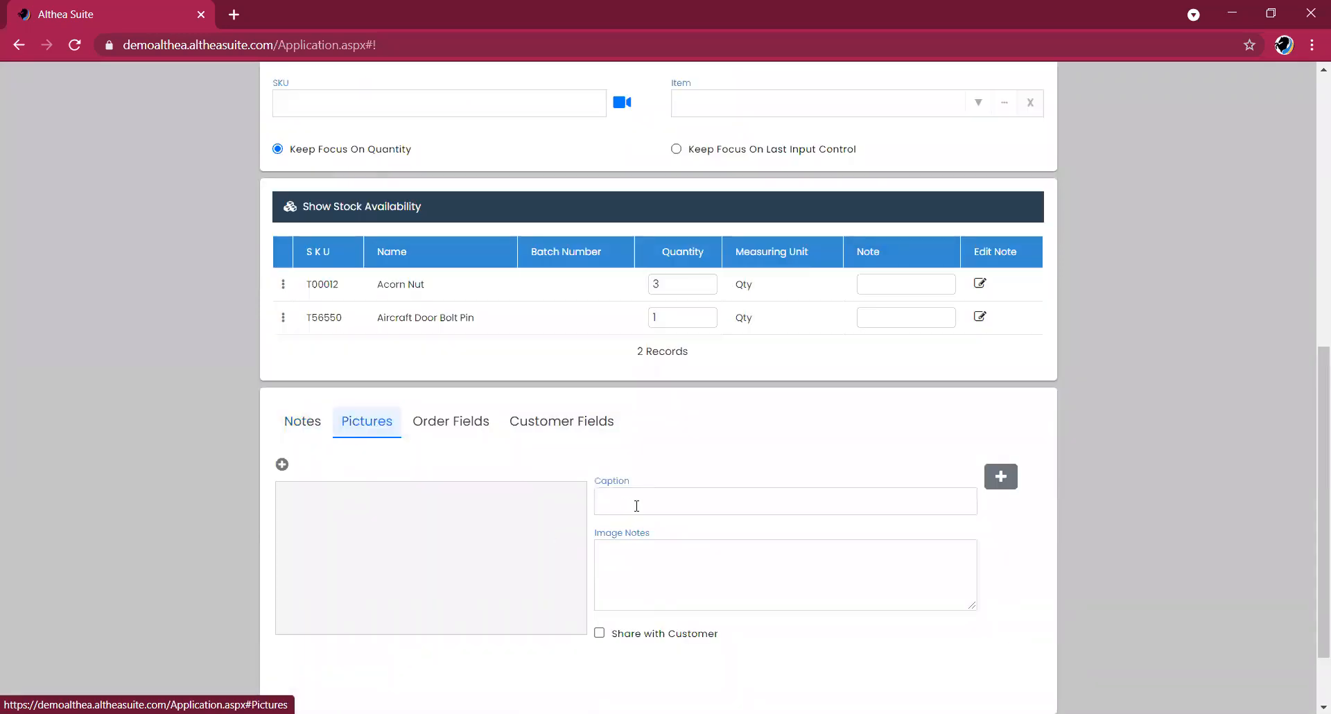
left_click(467, 424)
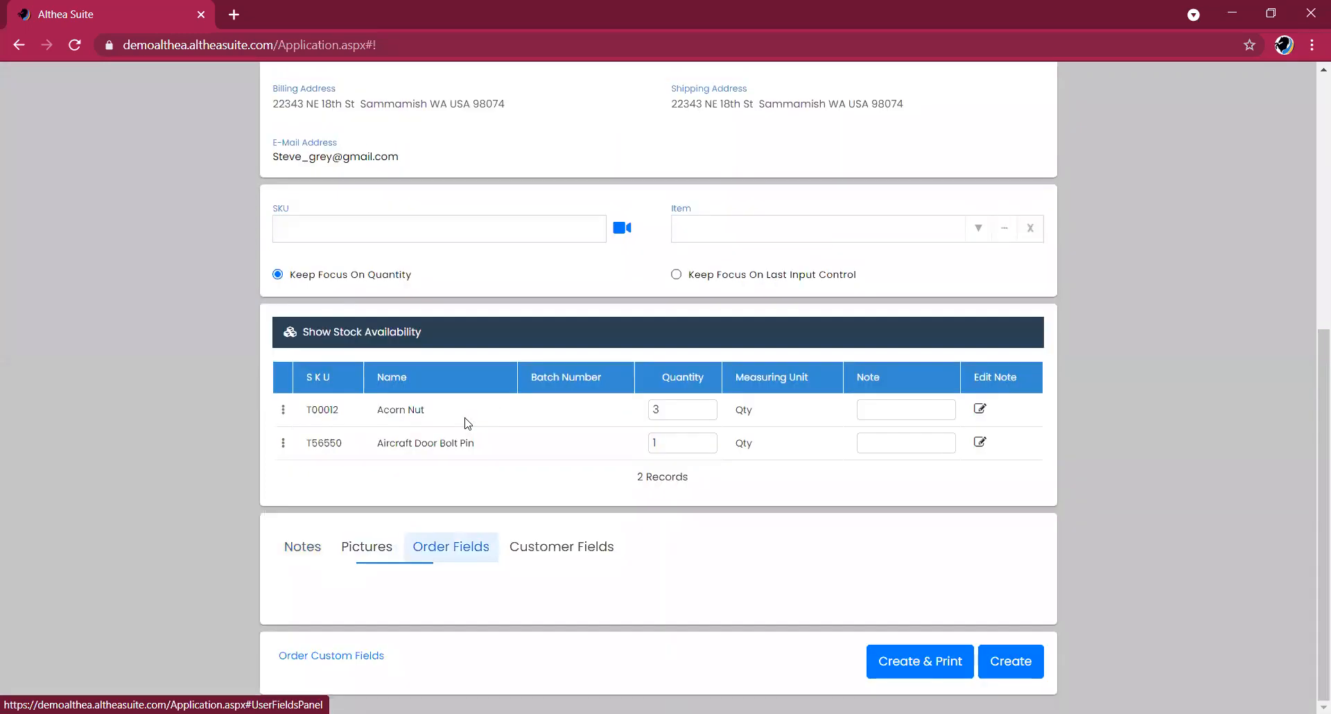
left_click(576, 555)
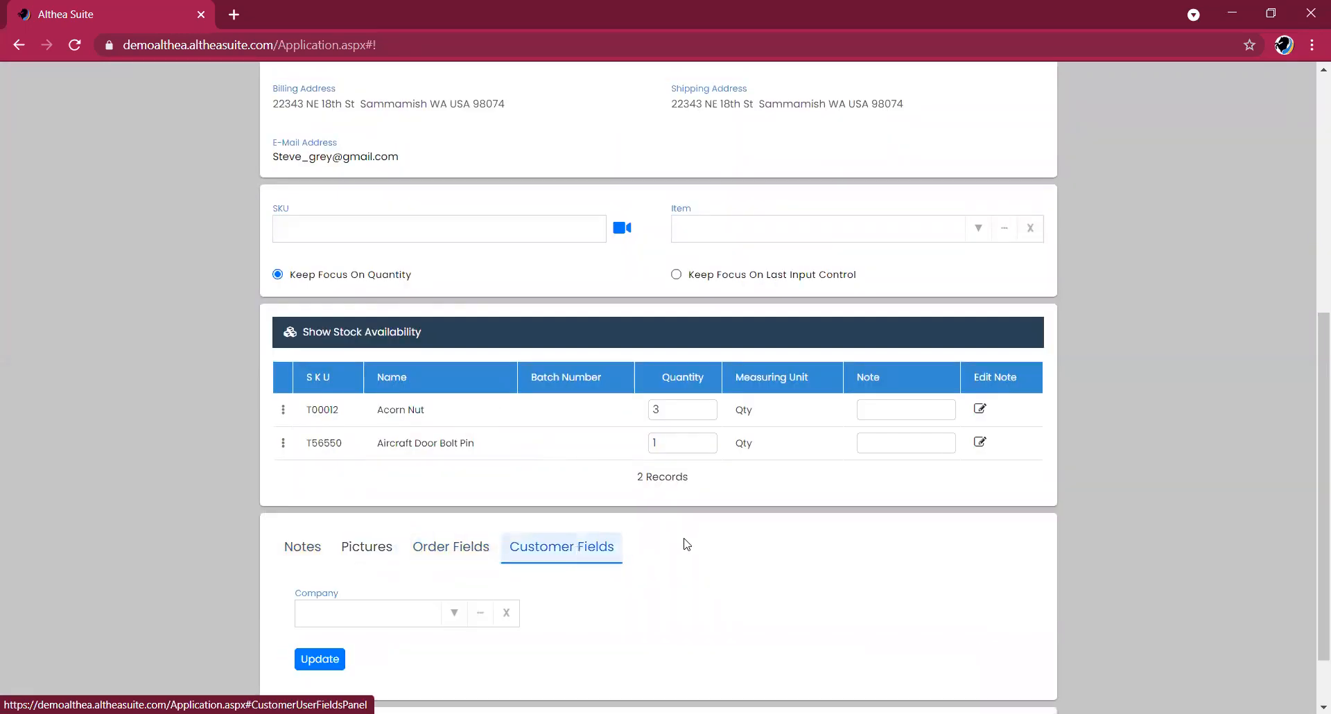
scroll(683, 541, "down", 1)
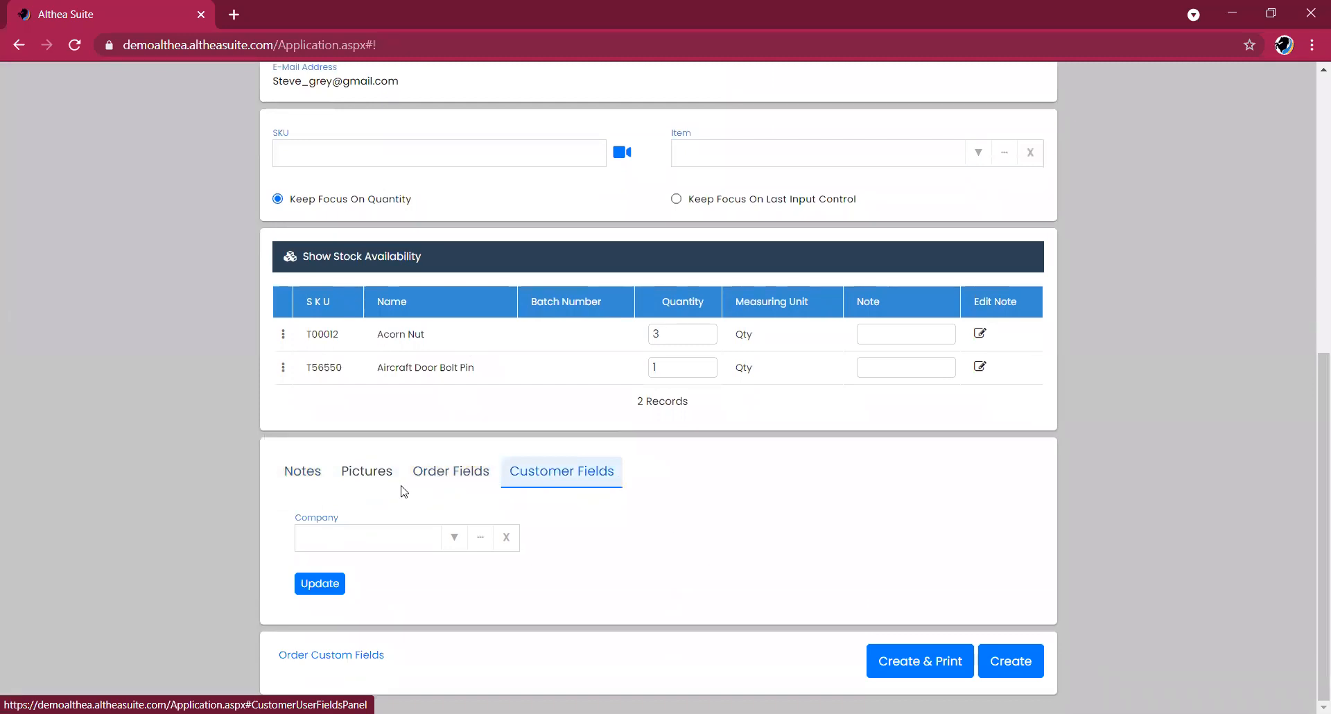
left_click(367, 475)
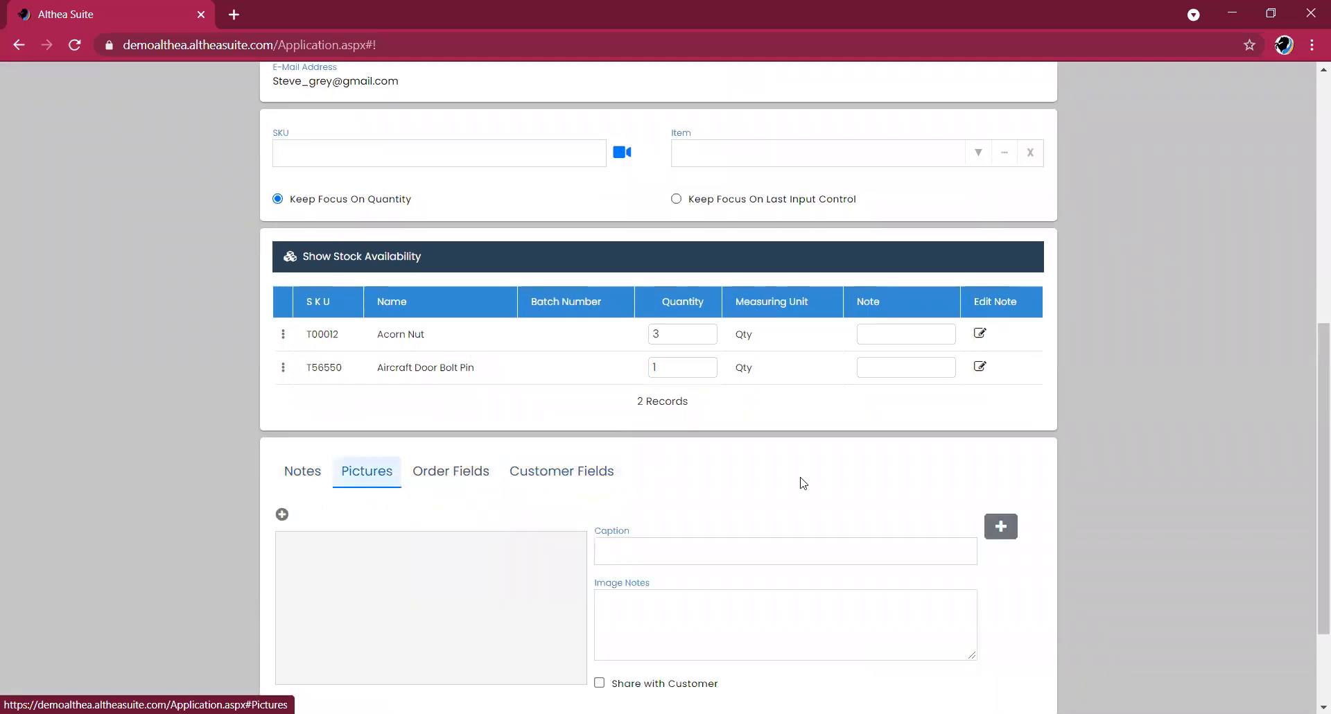
scroll(801, 485, "down", 1)
scroll(802, 485, "down", 1)
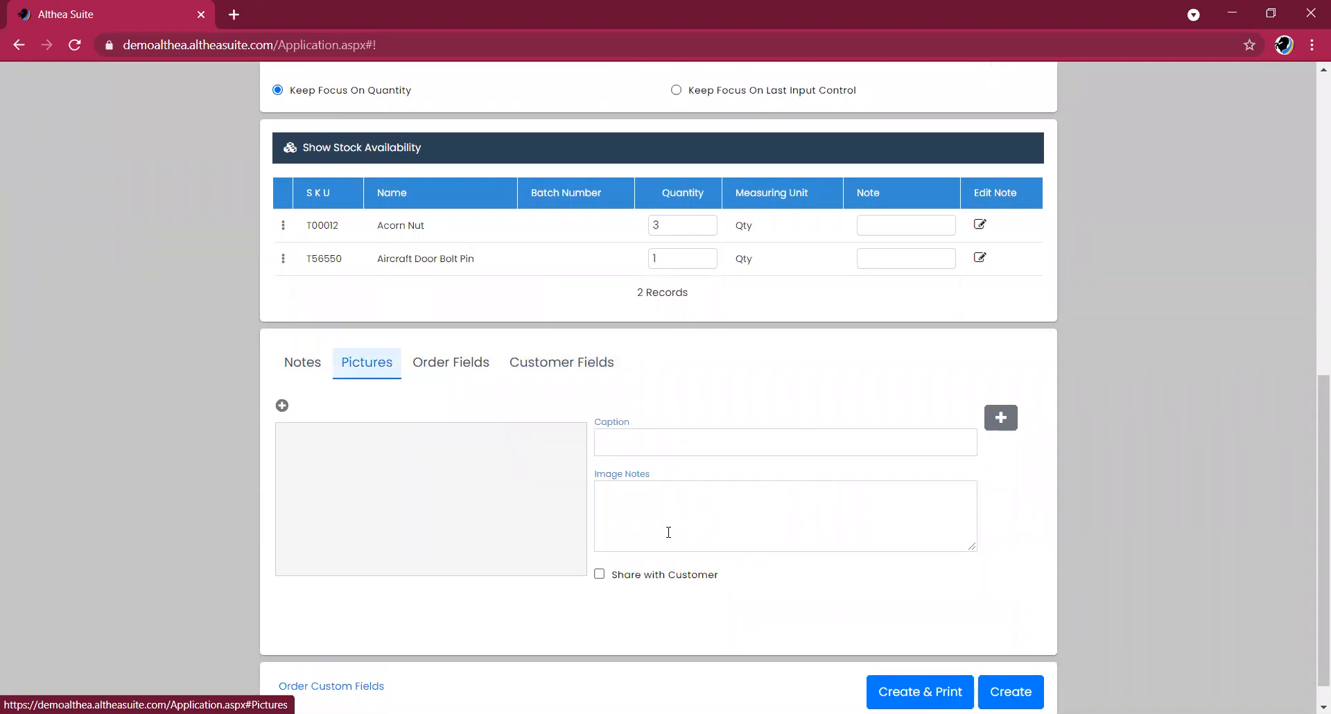
left_click(600, 574)
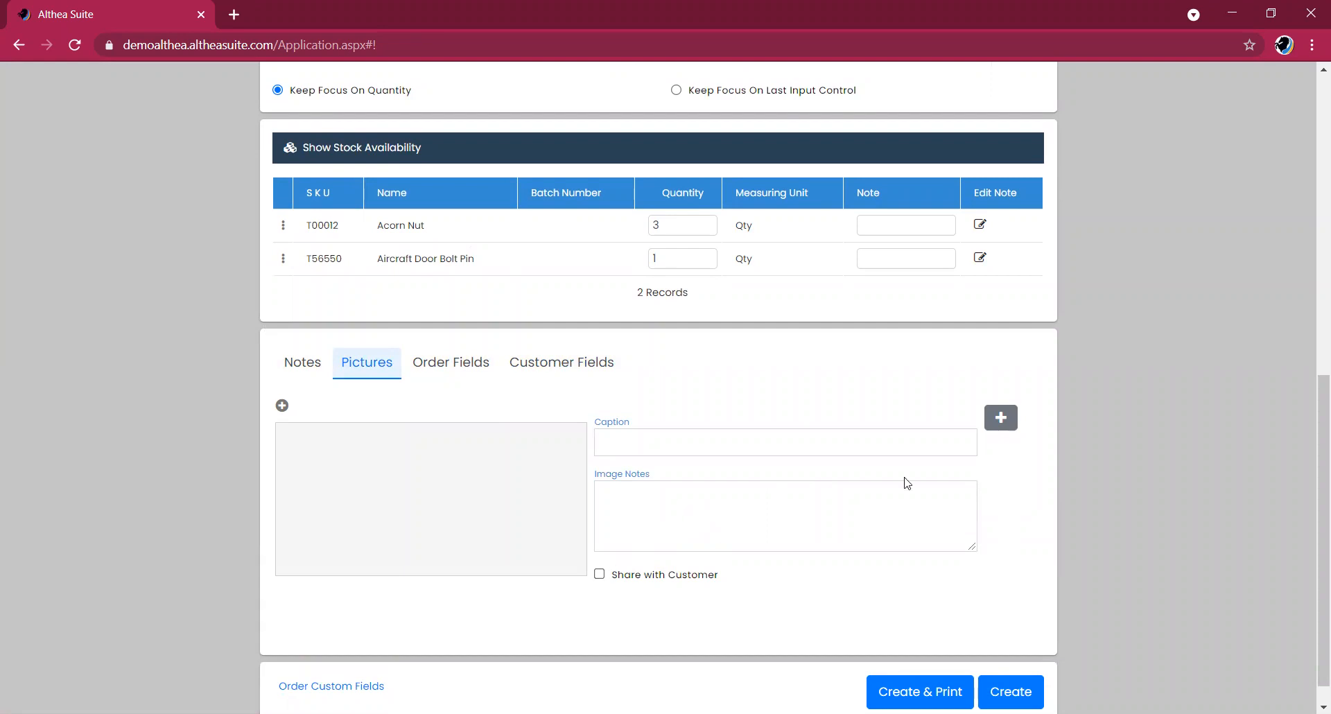
Step: Create the order and select it in the orders list
scroll(1008, 480, "down", 1)
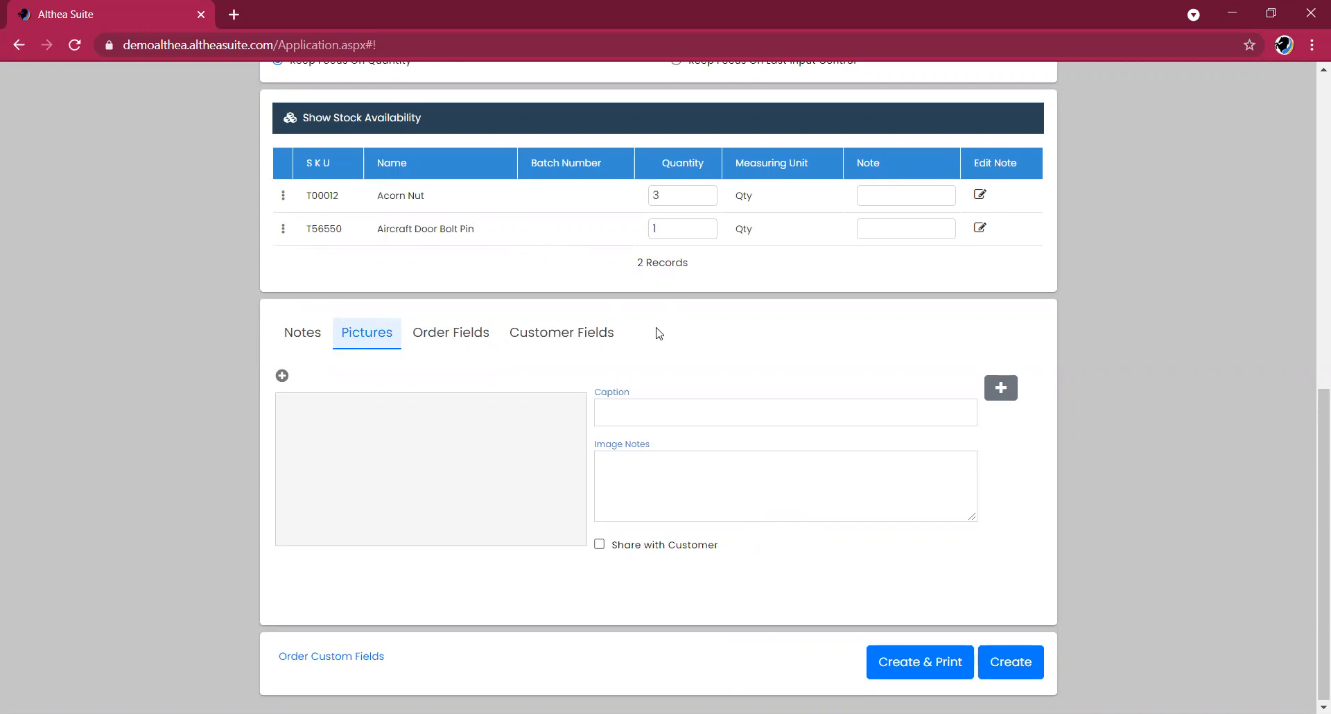
left_click(997, 668)
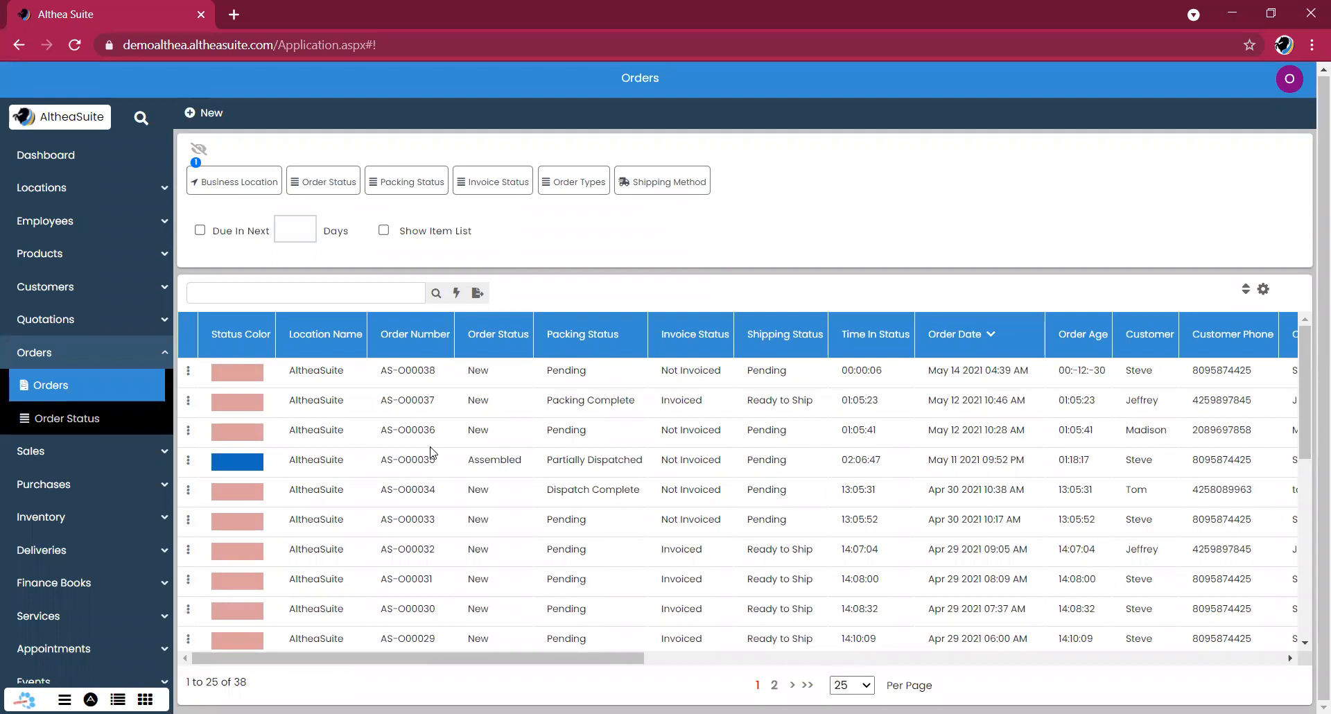
left_click(486, 382)
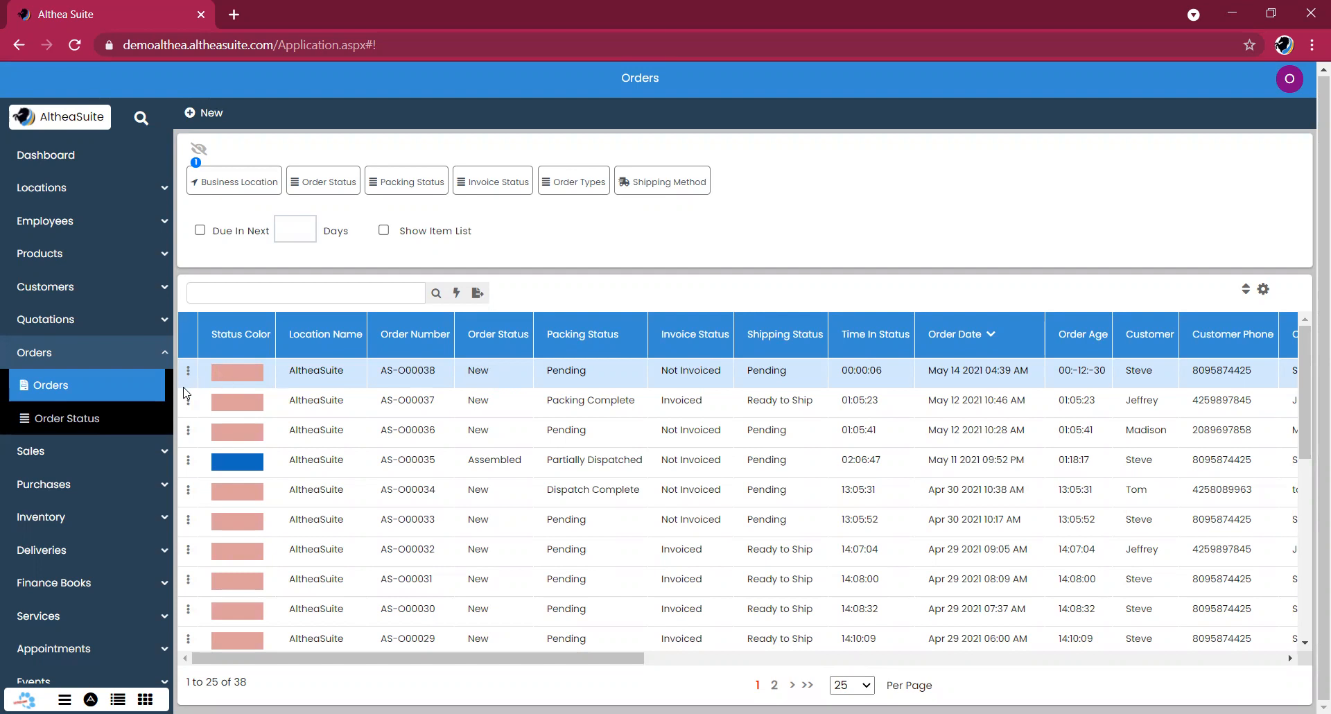
Step: Review the defined order statuses with their assigned employees and colors, highlighting Assembled
left_click(109, 428)
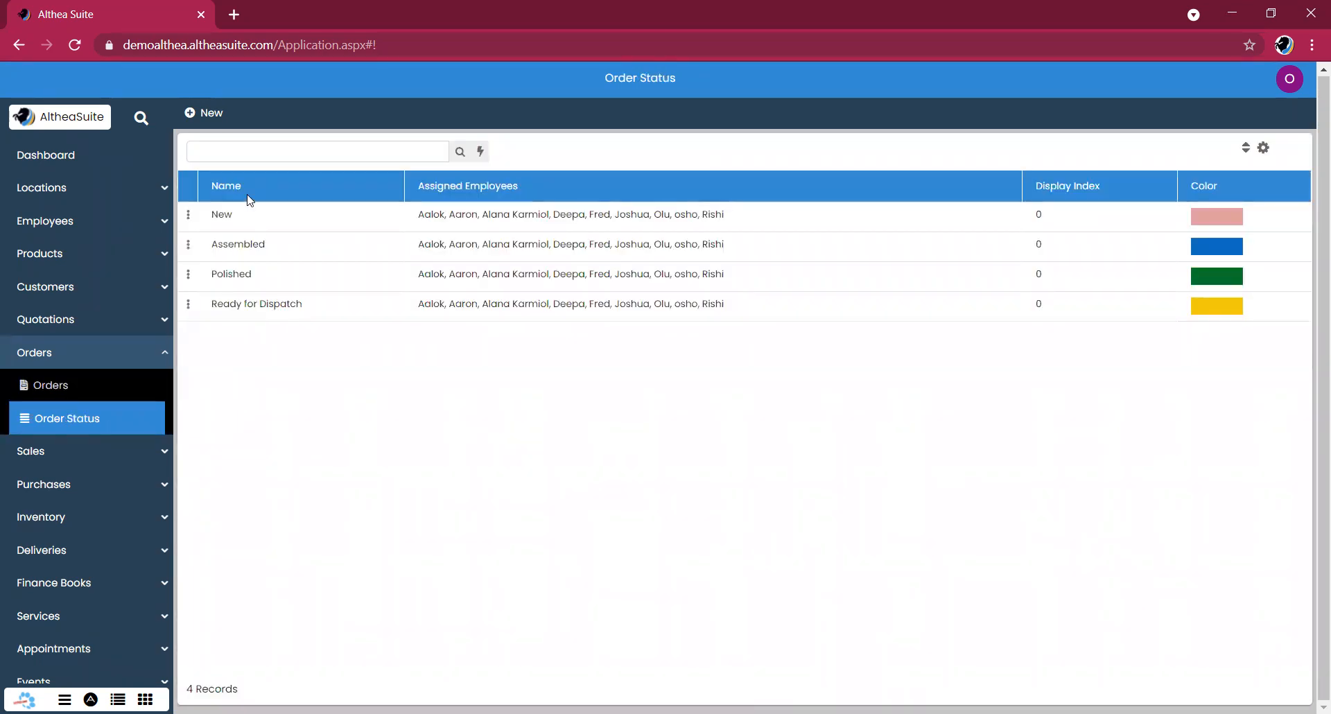
left_click(252, 250)
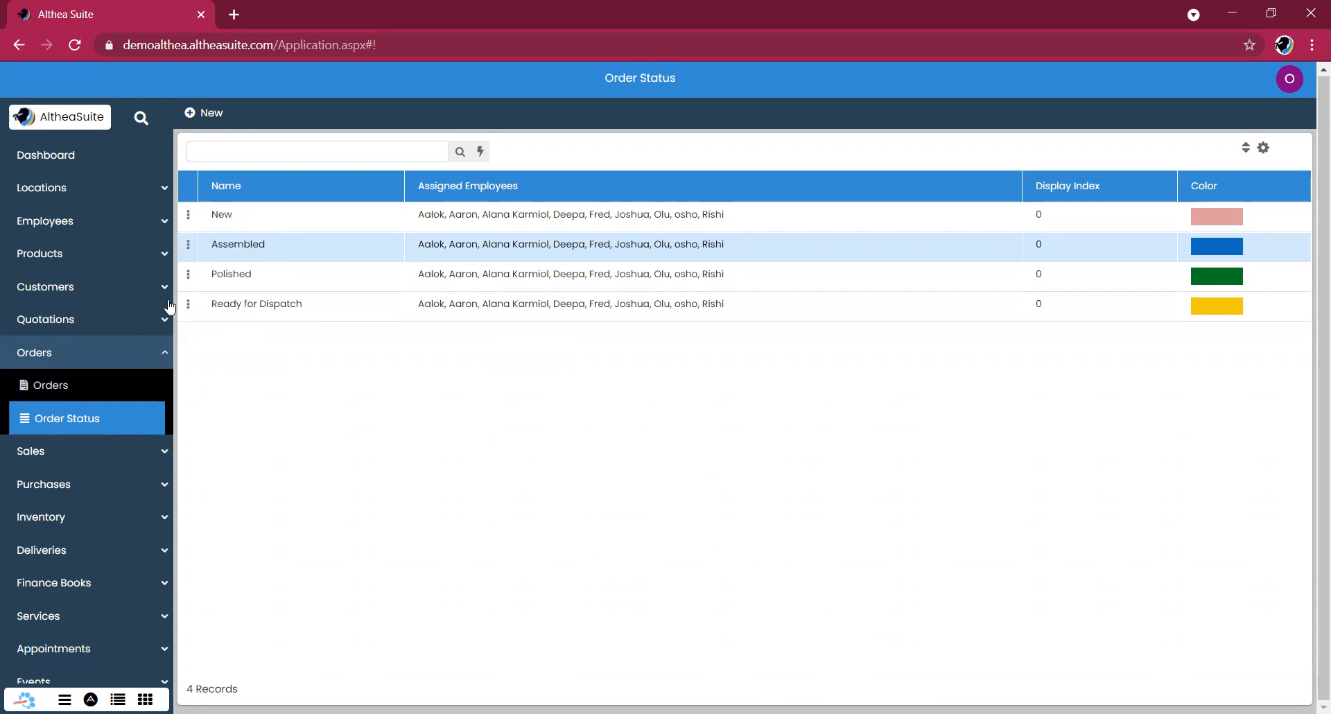
Step: Return to the orders list and change the newest order's status to Assembled
left_click(116, 384)
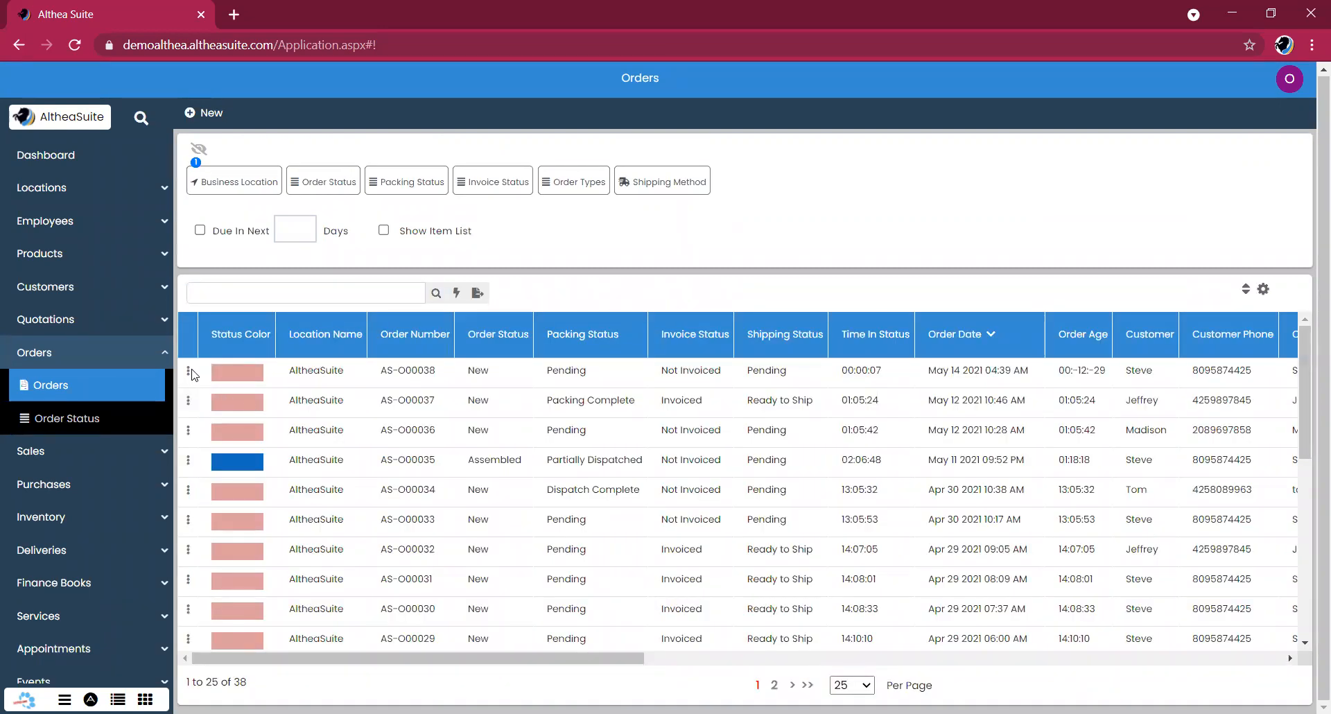
left_click(187, 371)
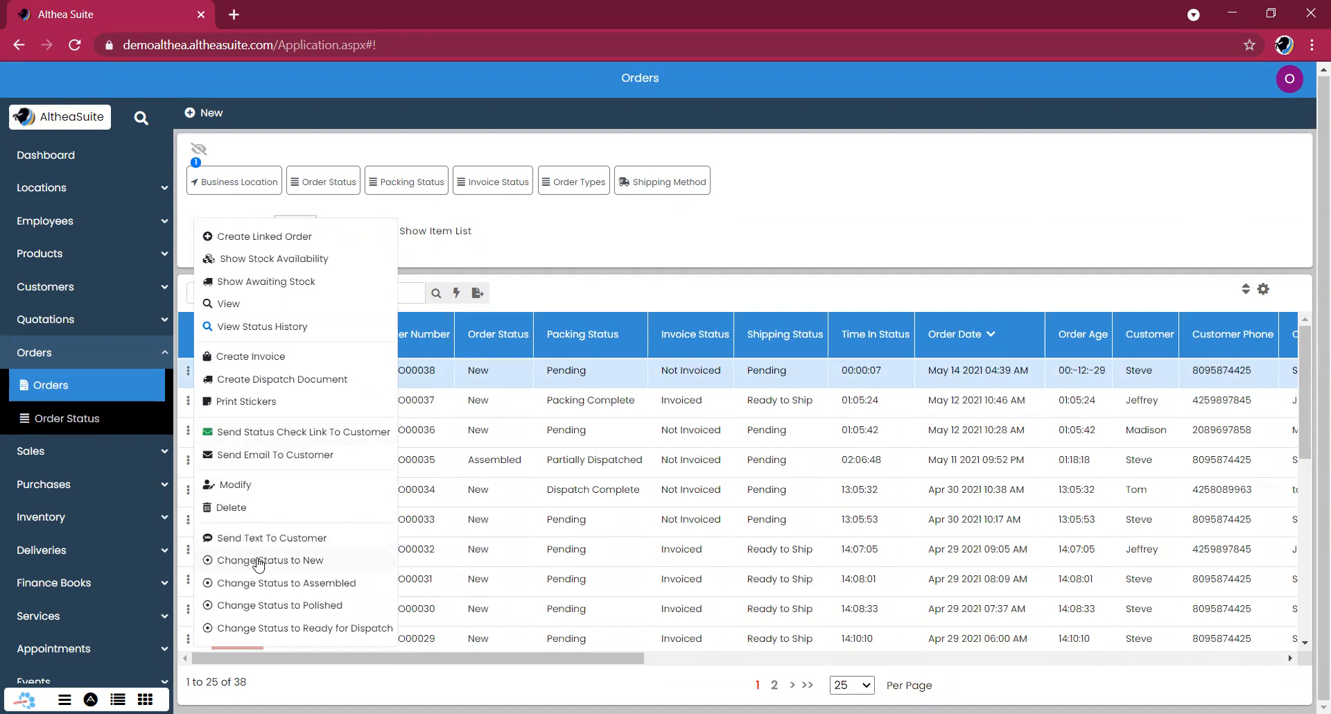
left_click(281, 586)
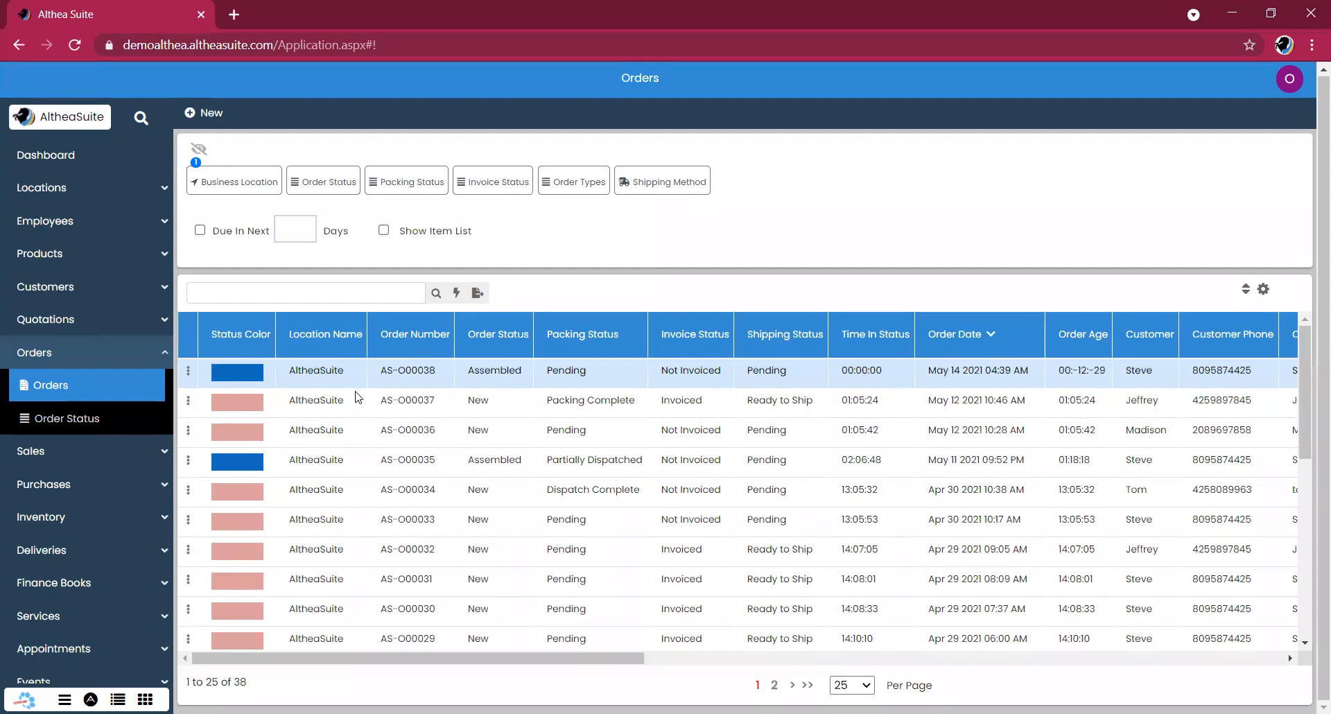
Step: View the newest order's stock availability from the orders list and close it
left_click(188, 373)
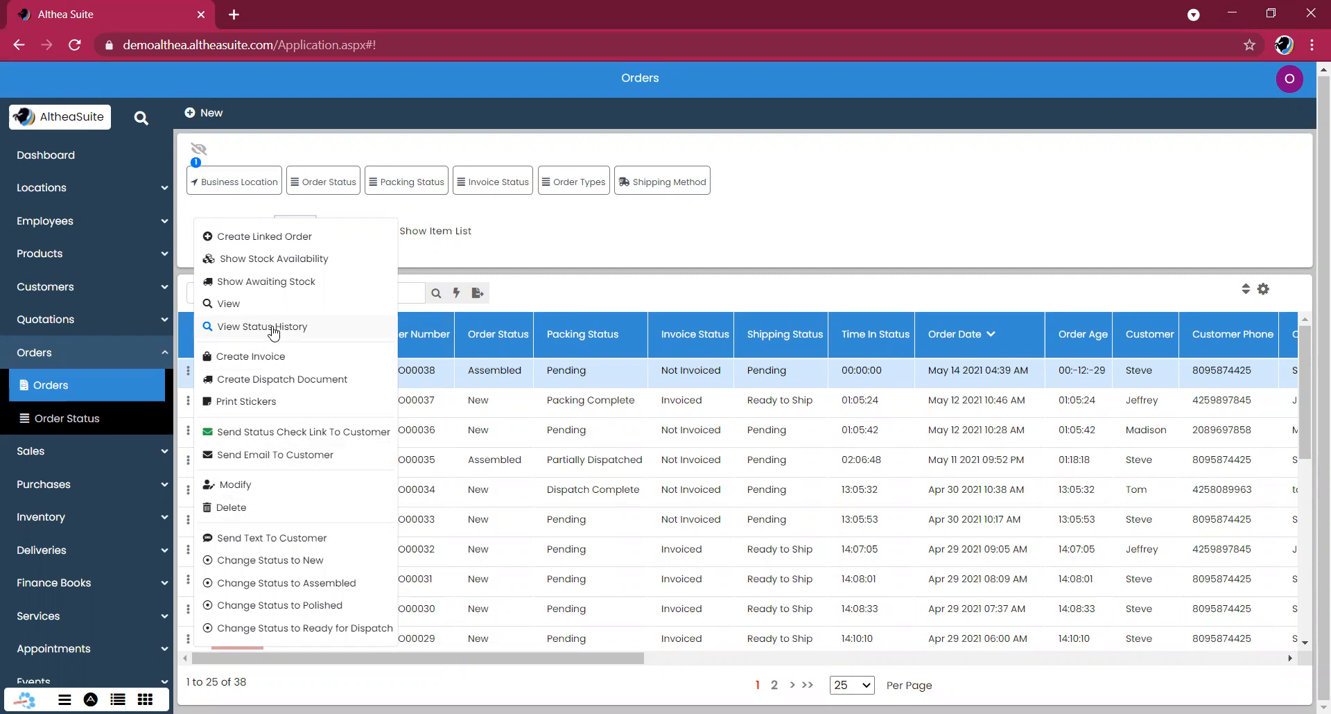
left_click(279, 260)
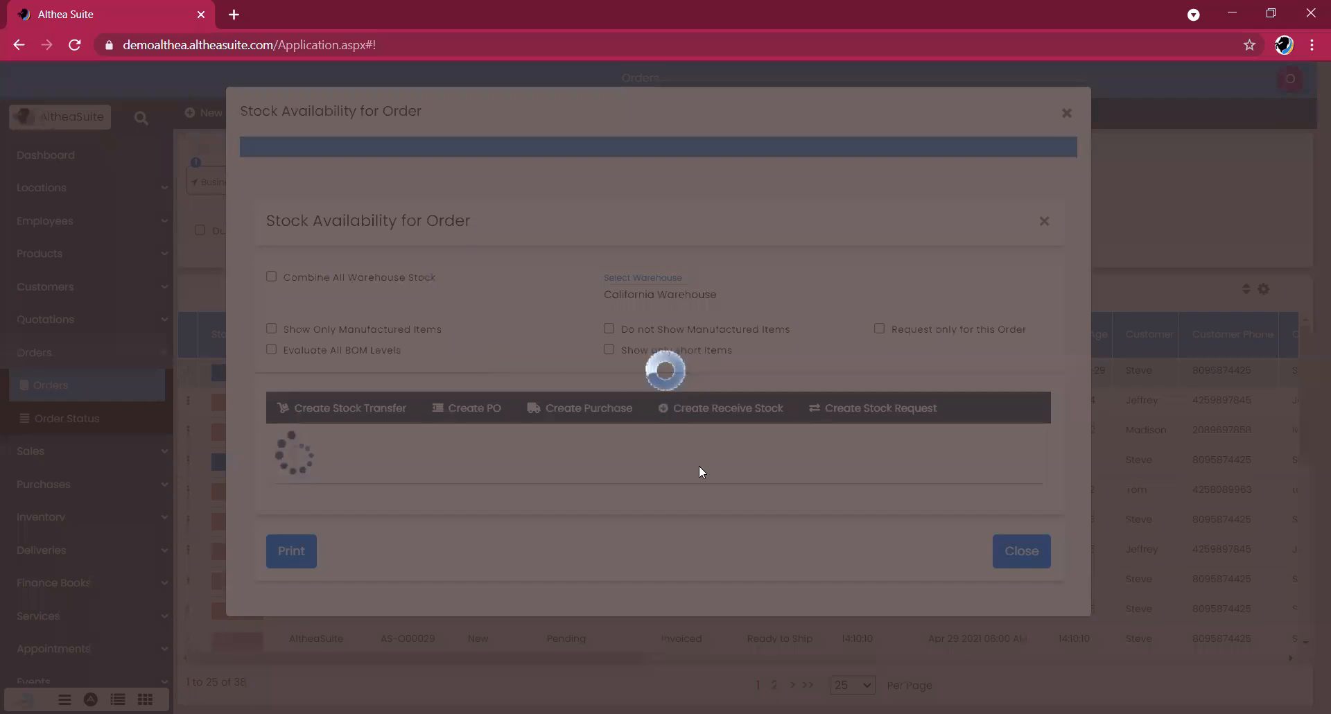
scroll(699, 466, "down", 2)
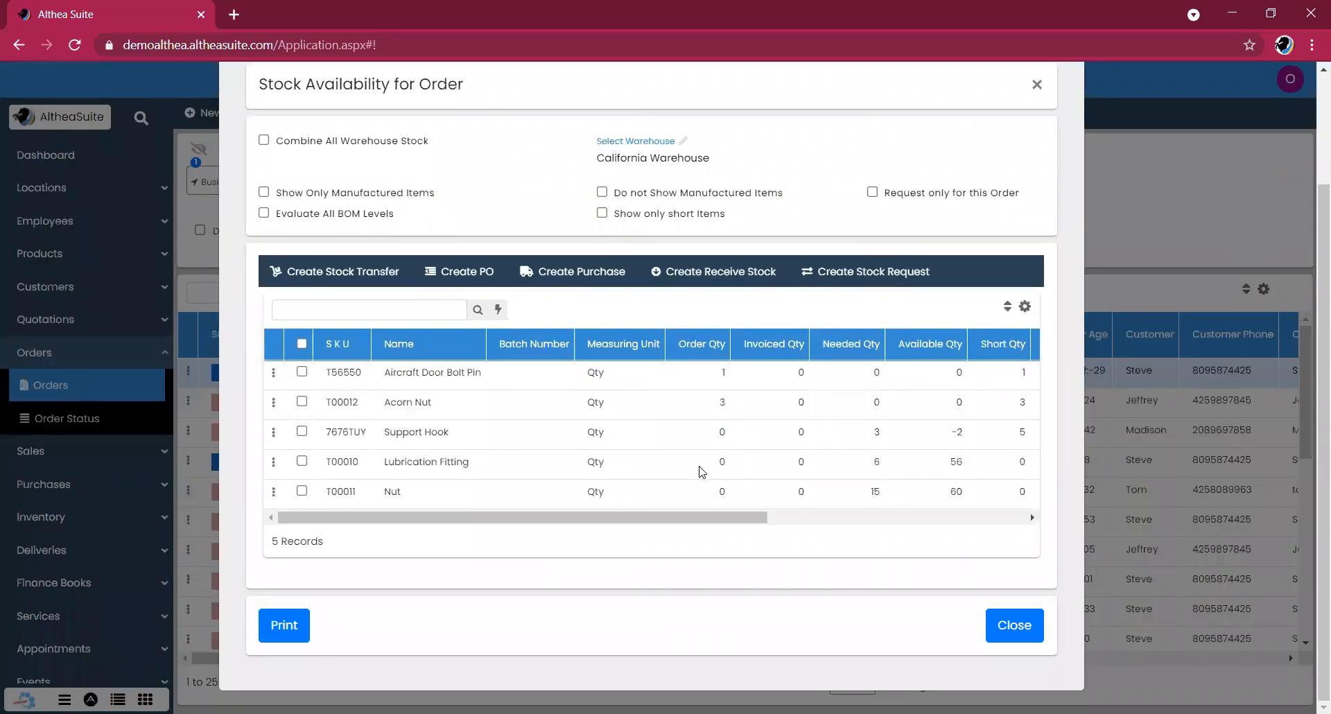
right_click(707, 498)
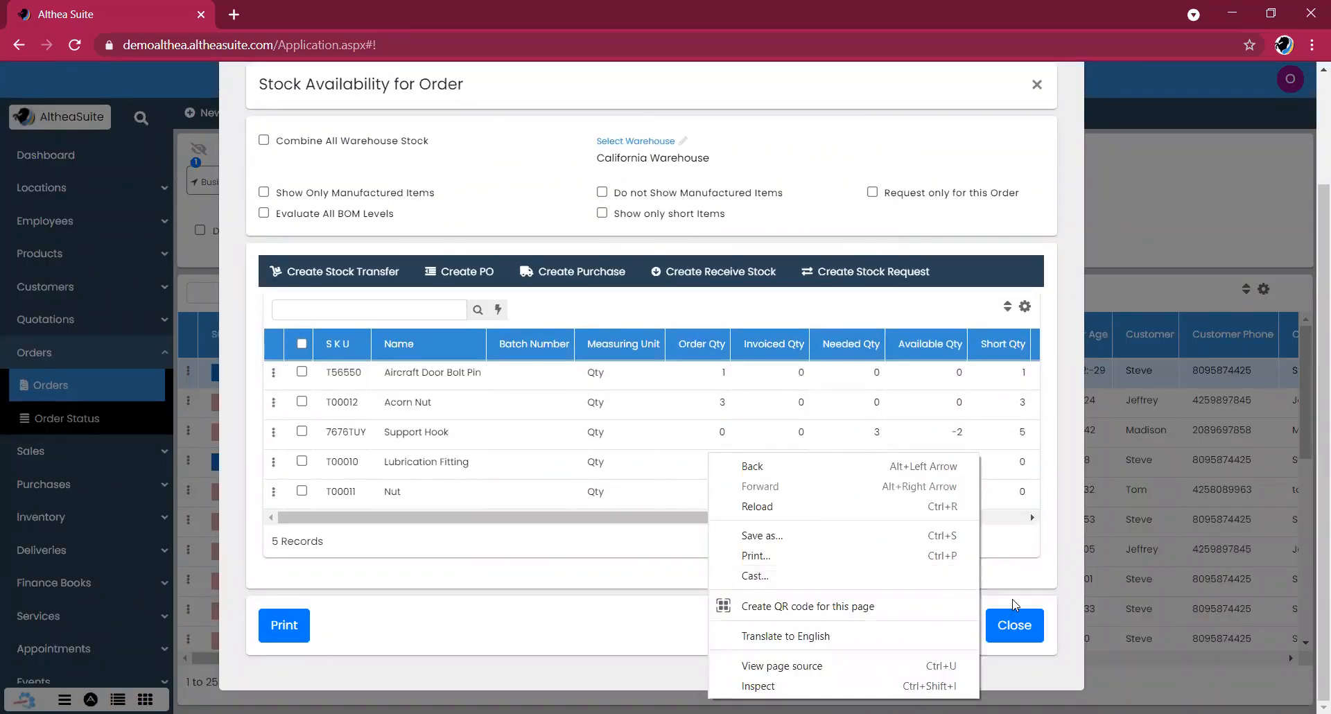
left_click(1027, 628)
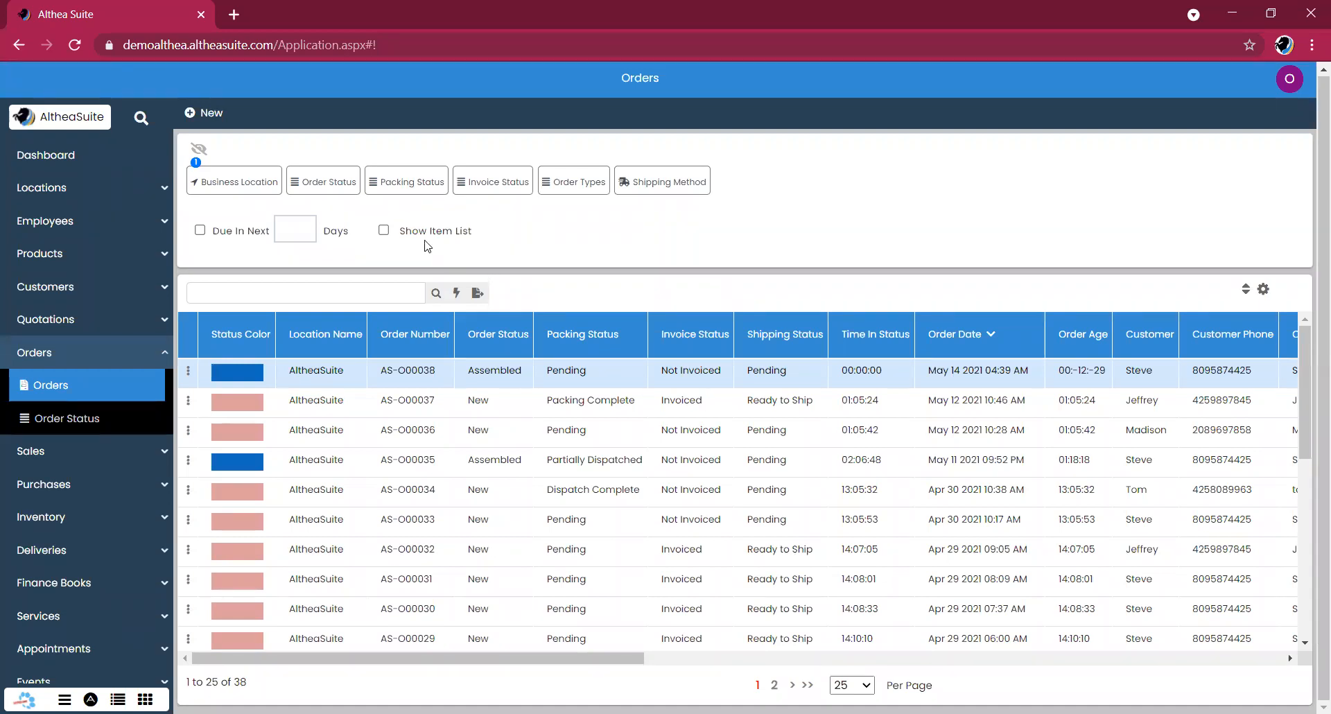
Step: Filter the orders list by the order status Assembled
left_click(328, 191)
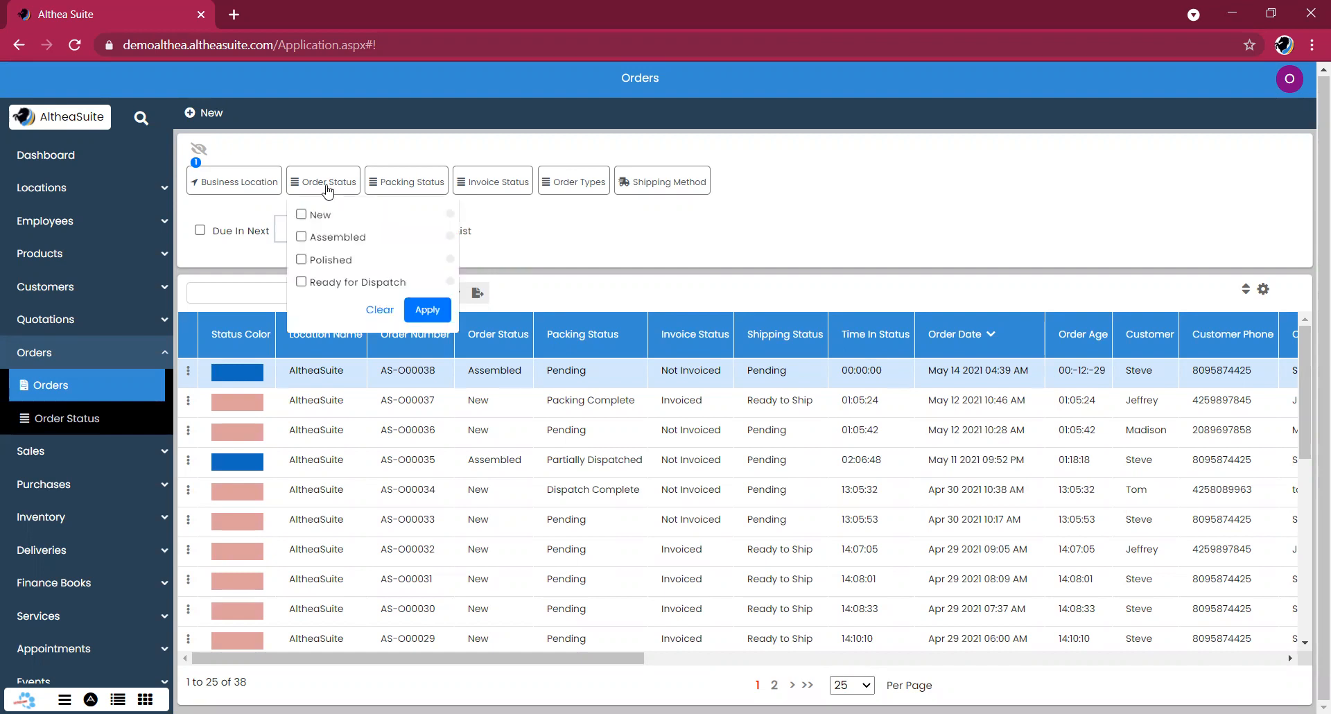
left_click(303, 261)
left_click(303, 237)
left_click(304, 262)
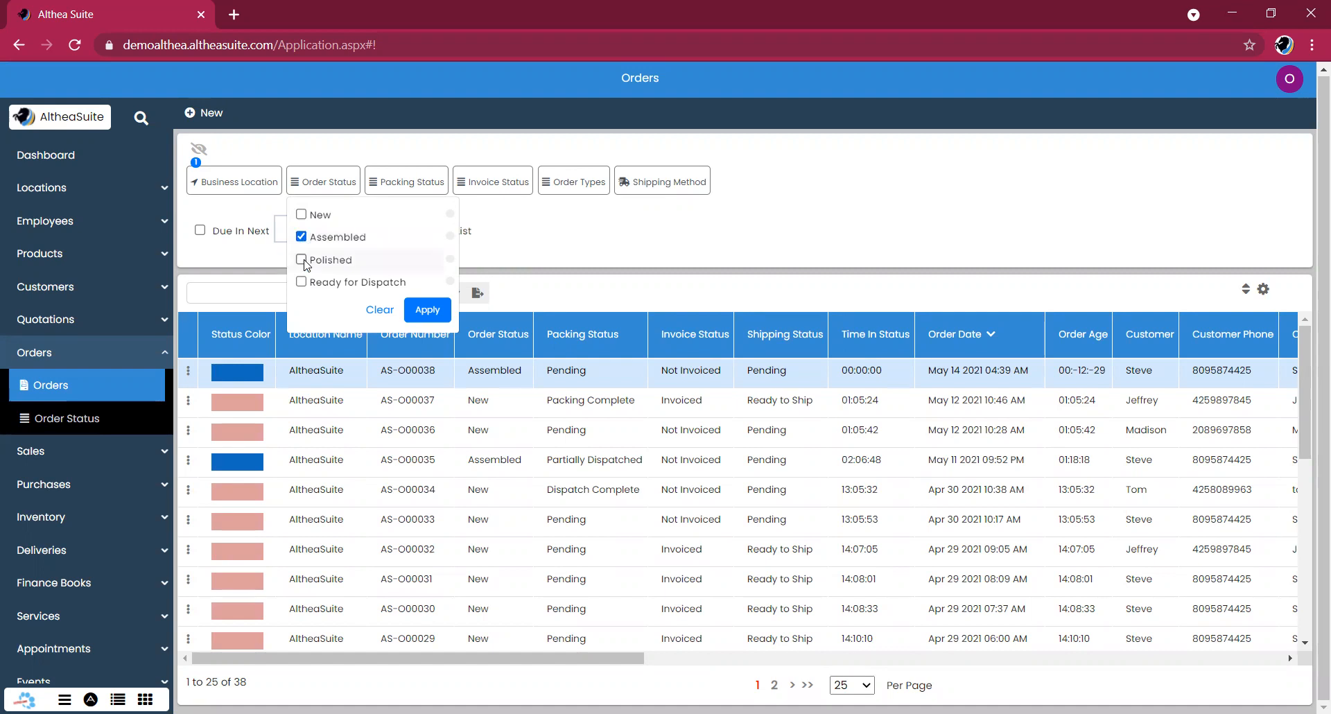
left_click(427, 311)
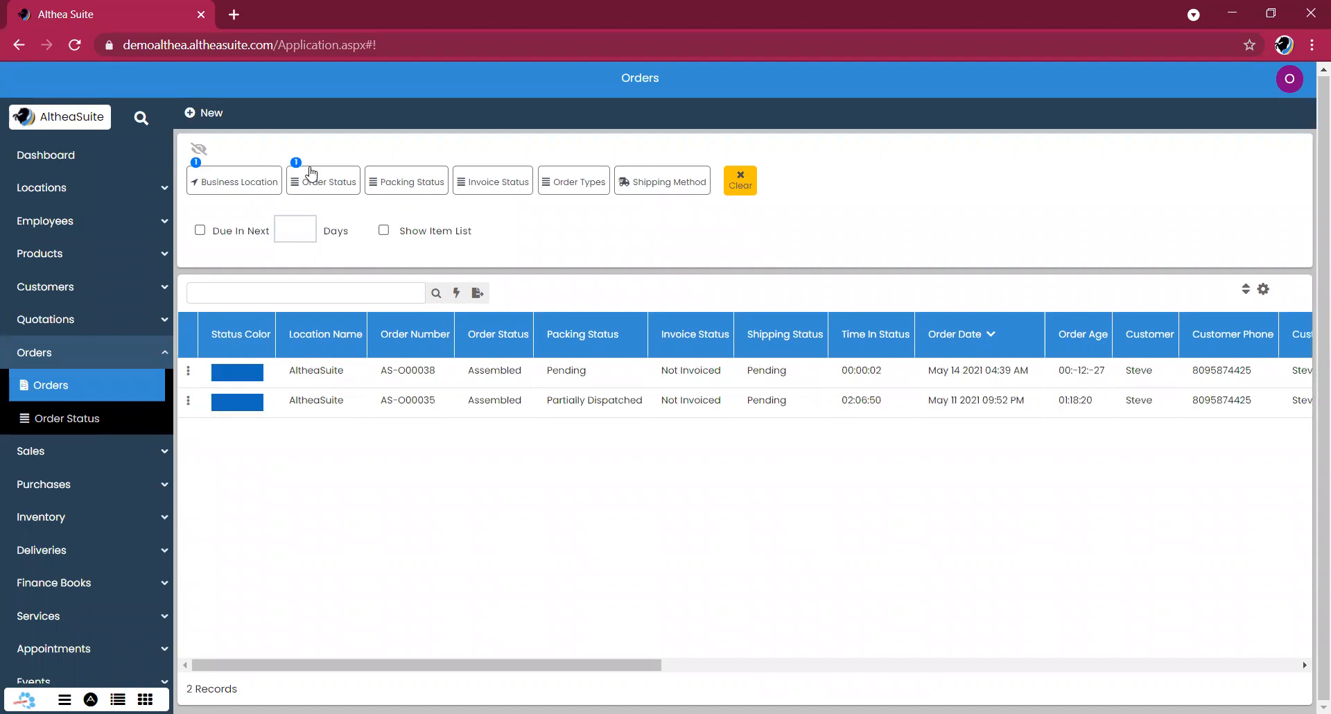
Step: Remove the Assembled status filter from the orders list
left_click(312, 177)
left_click(301, 237)
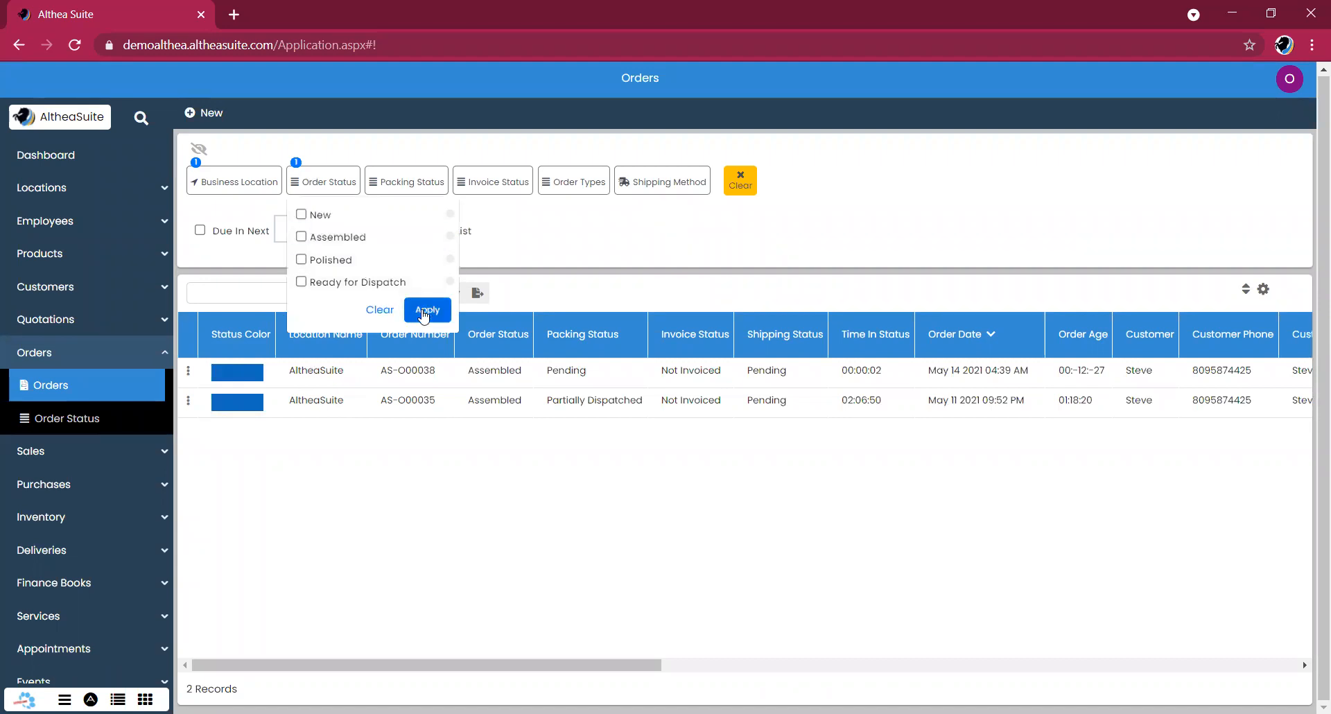
left_click(425, 311)
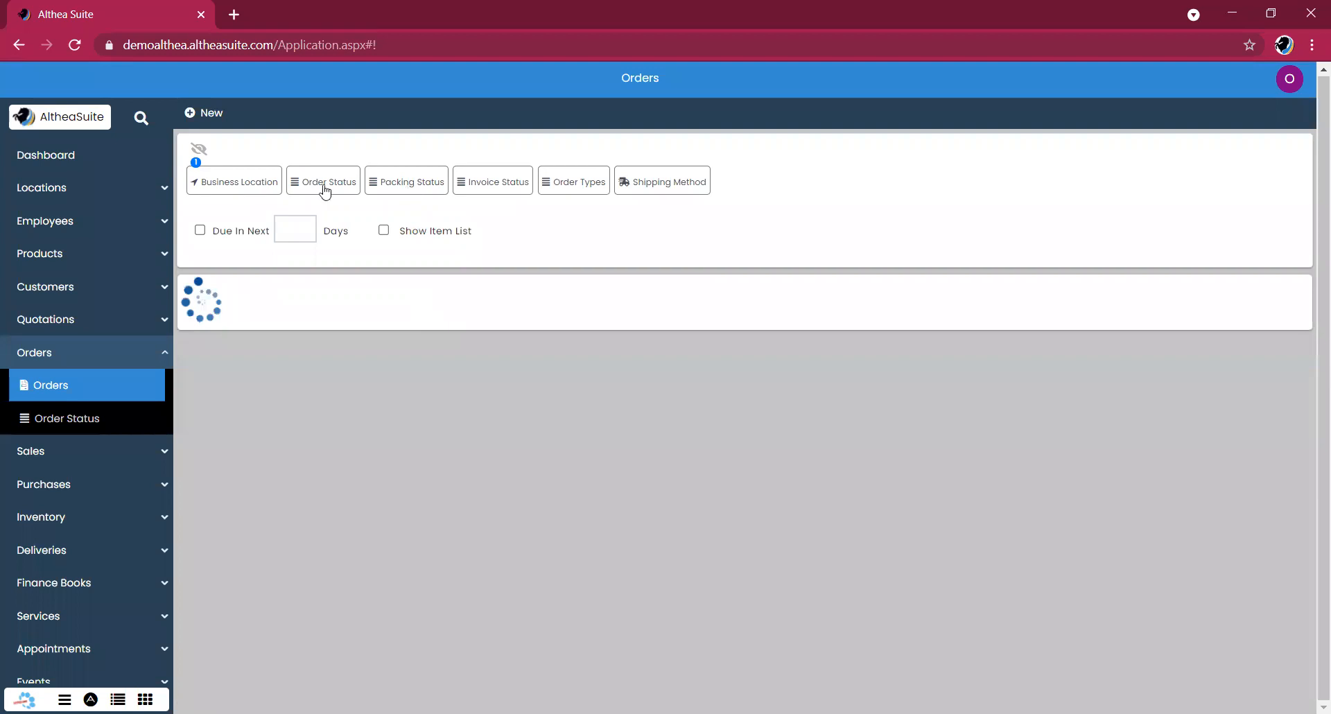
Step: Check which filter options Packing Status and Order Types offer, without applying any
left_click(381, 183)
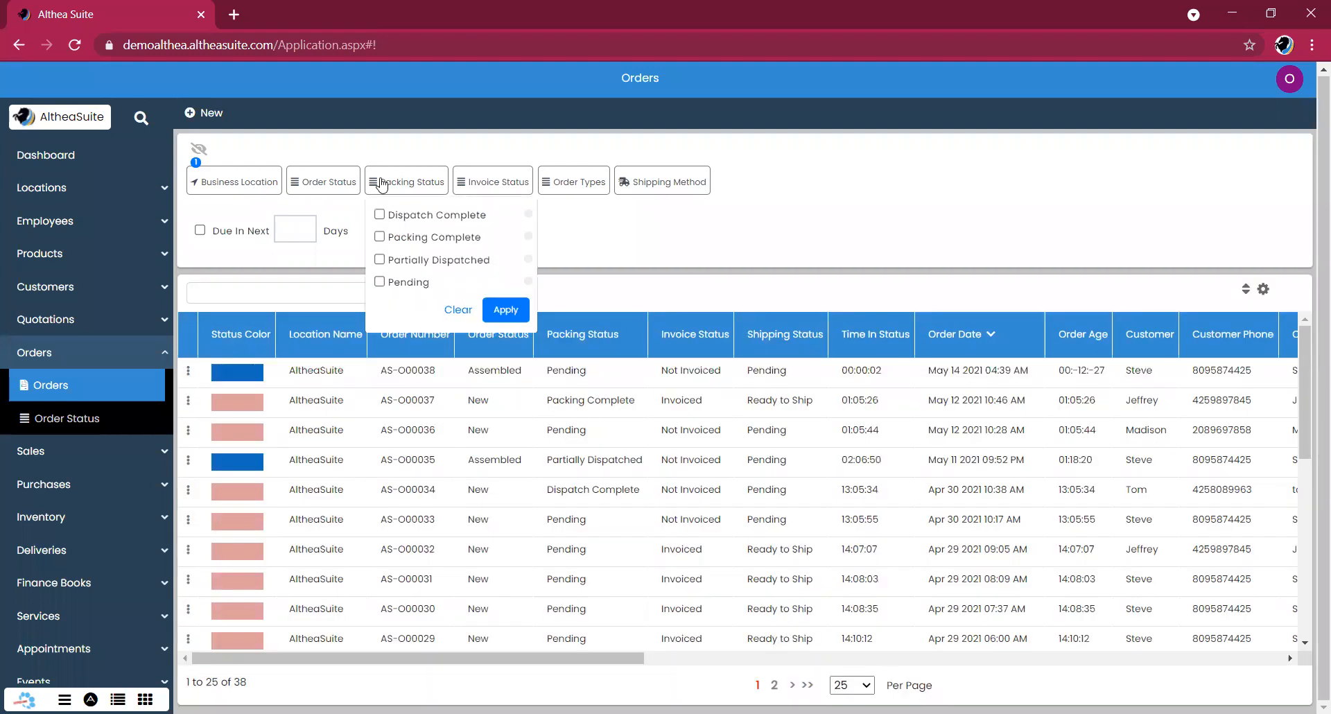
left_click(382, 183)
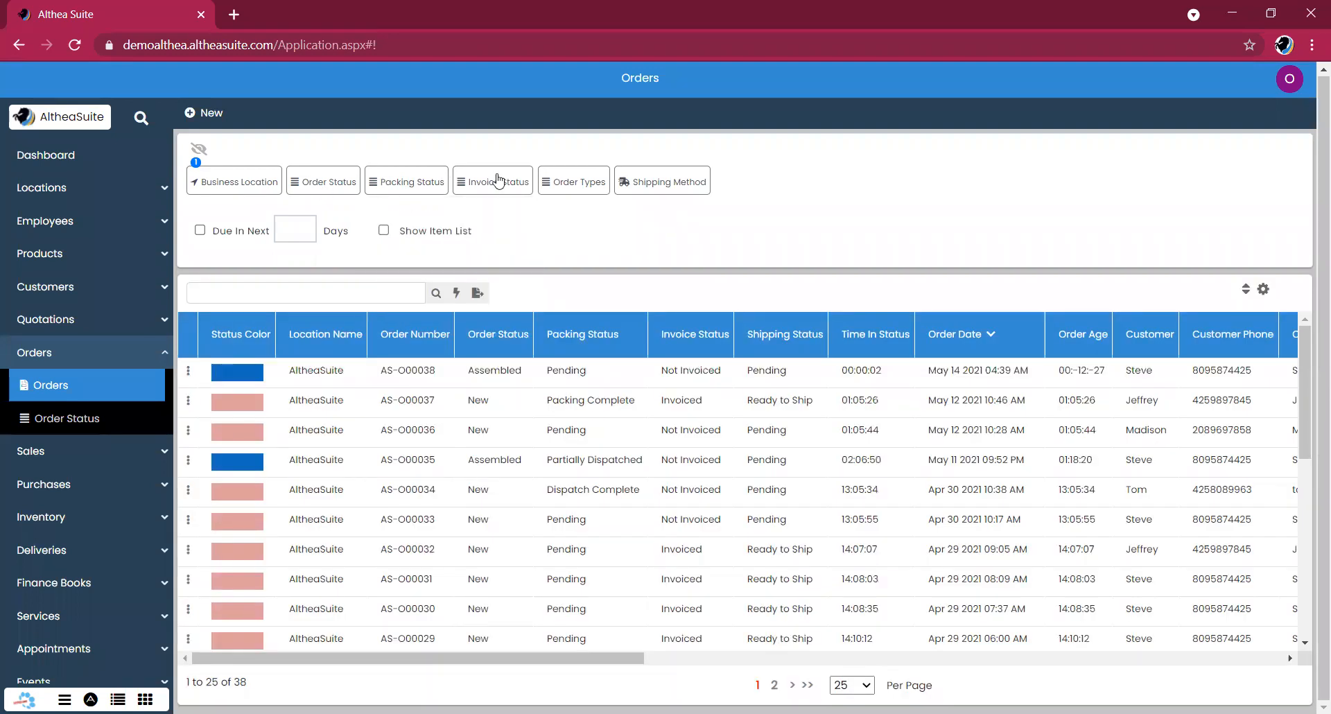
left_click(580, 184)
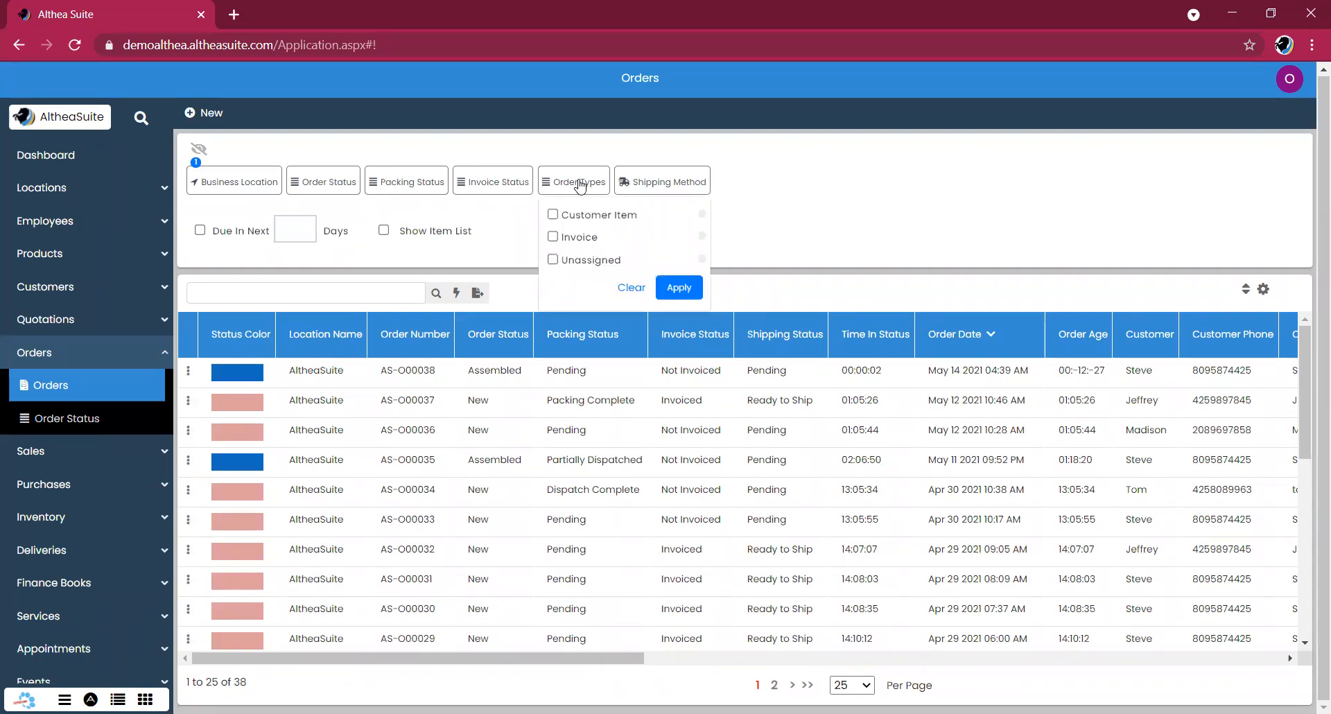
left_click(580, 185)
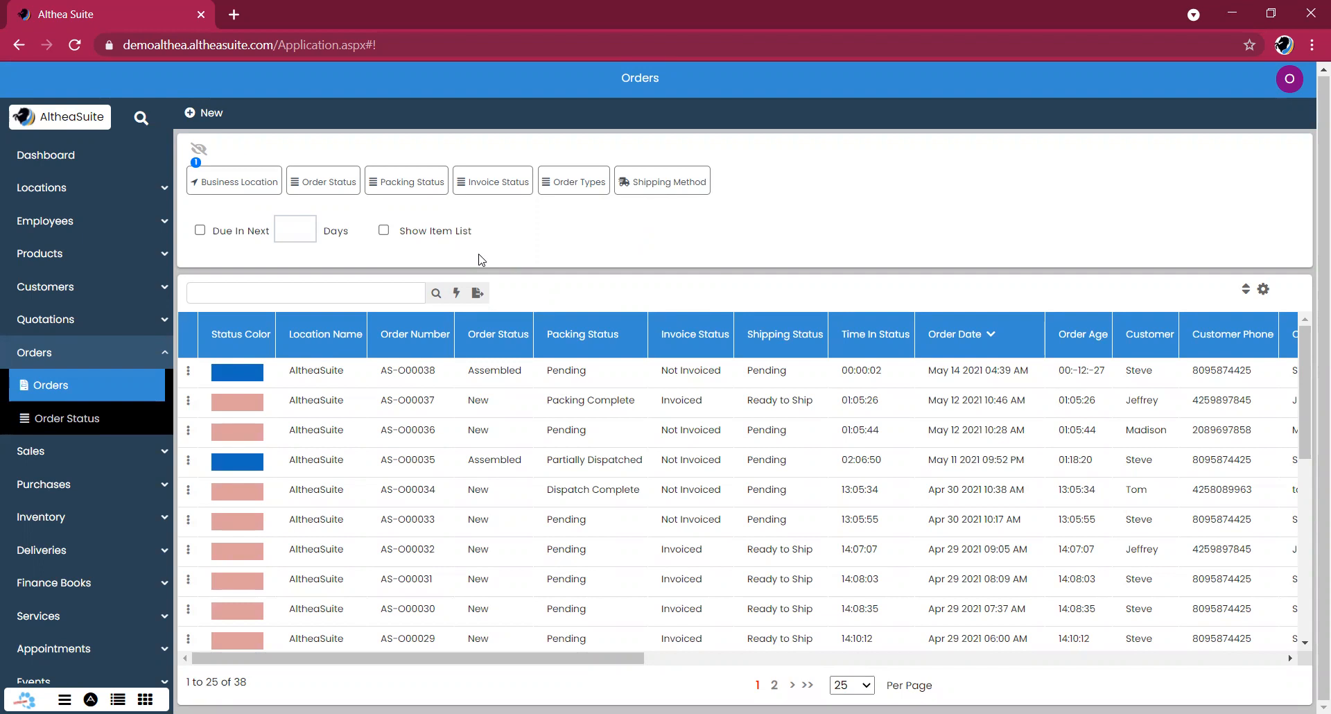
Step: Activate the orders search field and look through the orders list
left_click(311, 291)
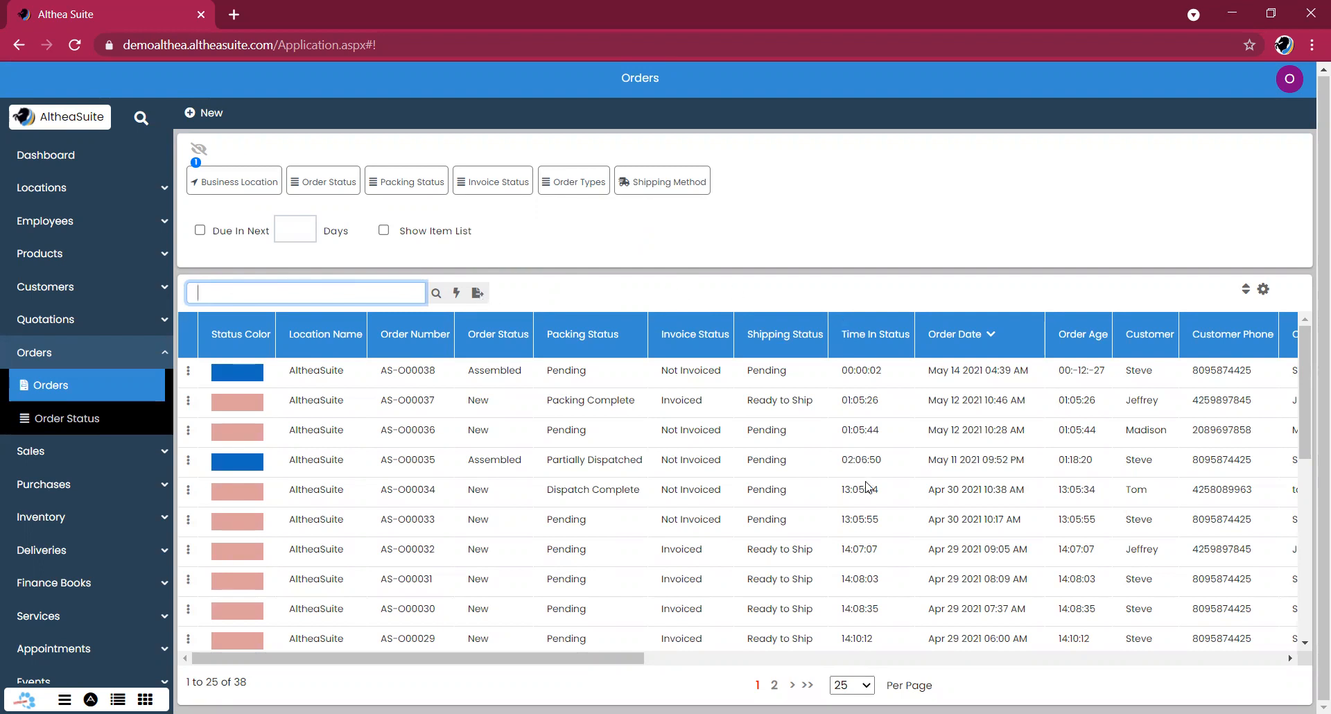
scroll(863, 488, "down", 1)
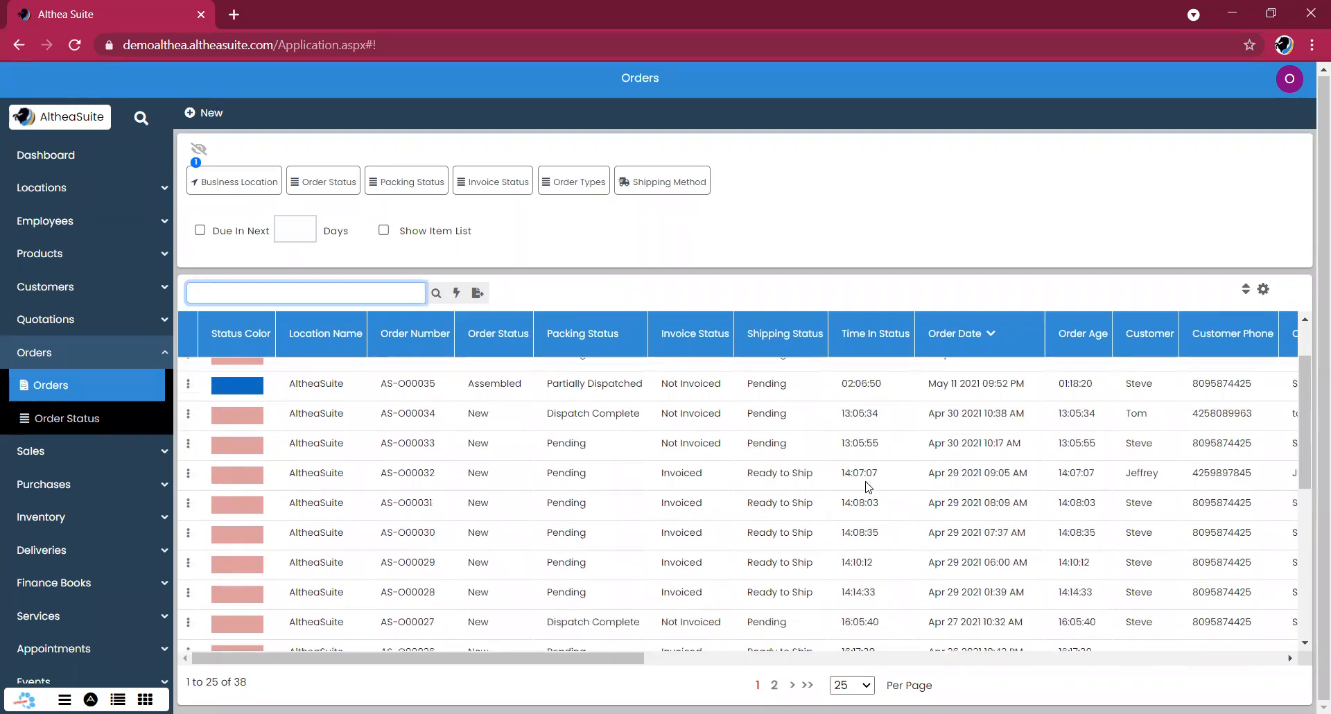
scroll(866, 488, "up", 2)
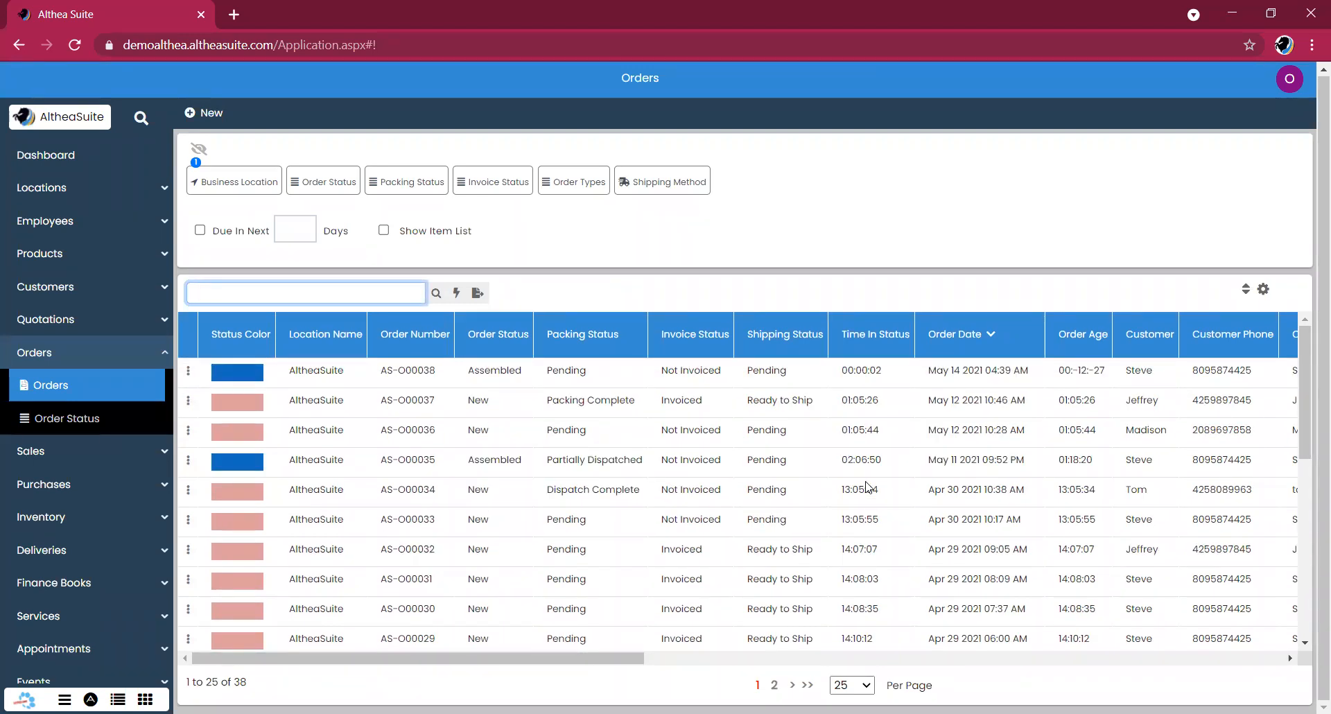